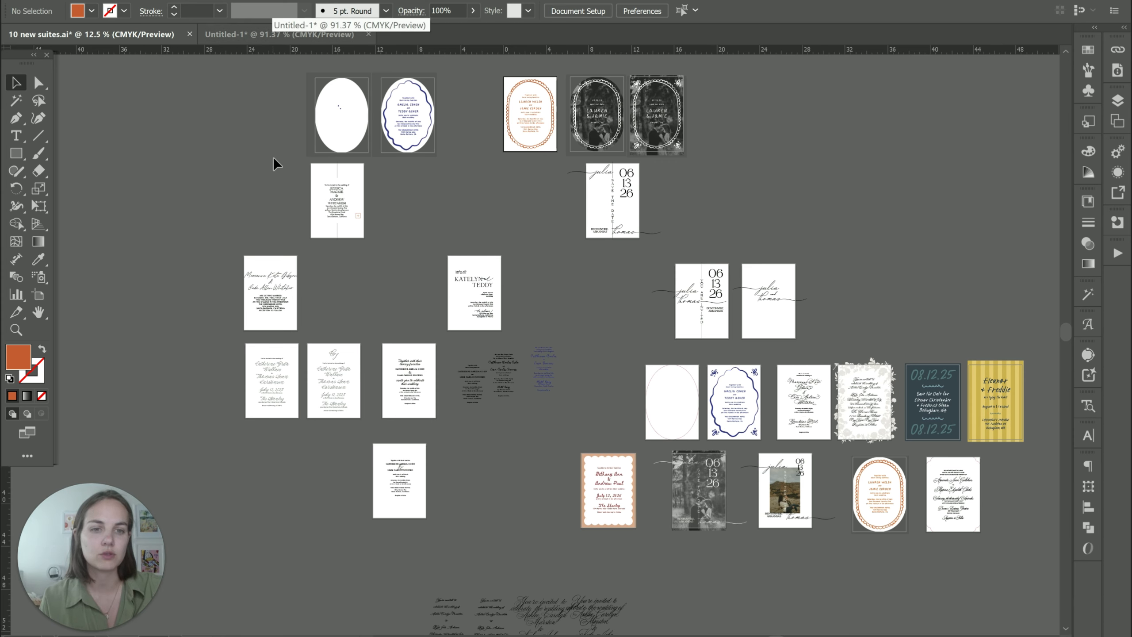
Switch between the 10 new suites and Untitled-1 documents, ending on Untitled-1.
left_click(285, 39)
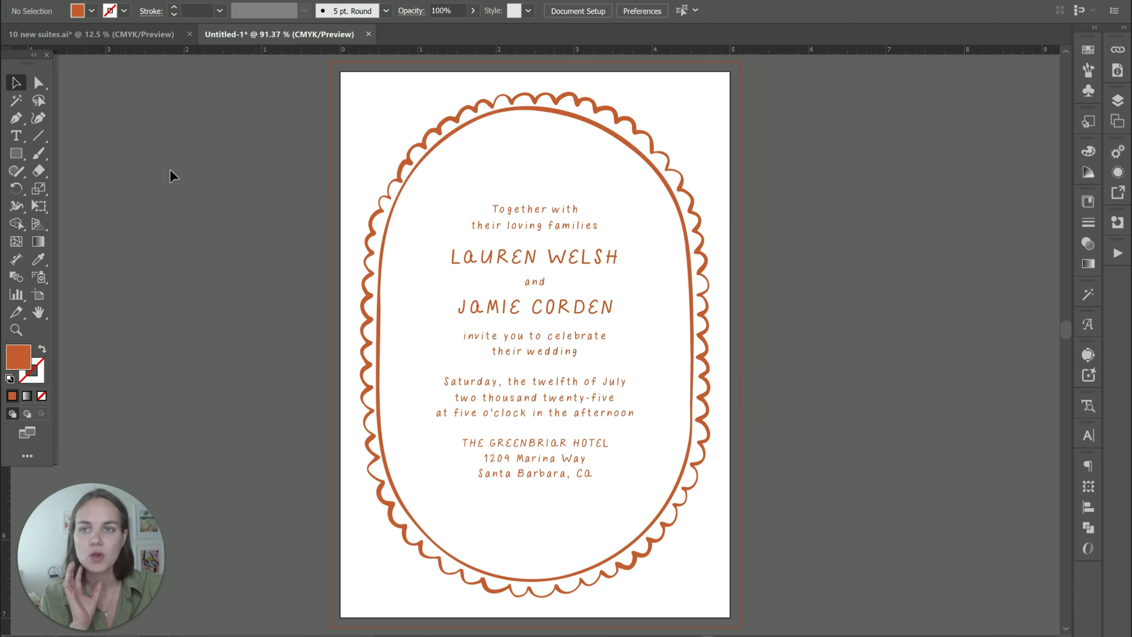
left_click(106, 28)
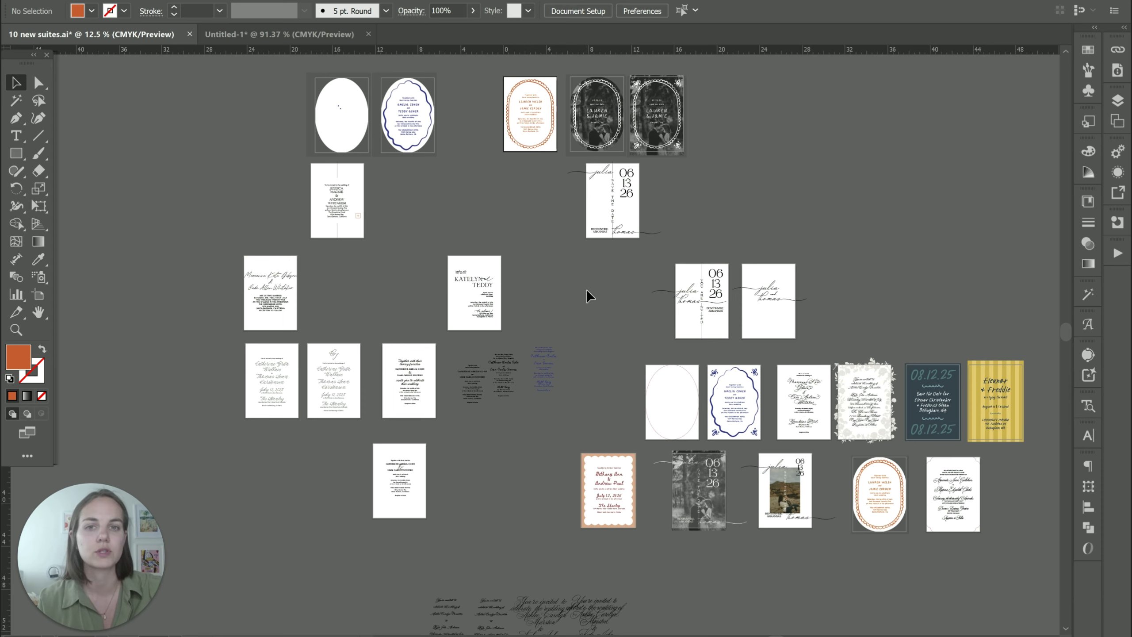
left_click(262, 28)
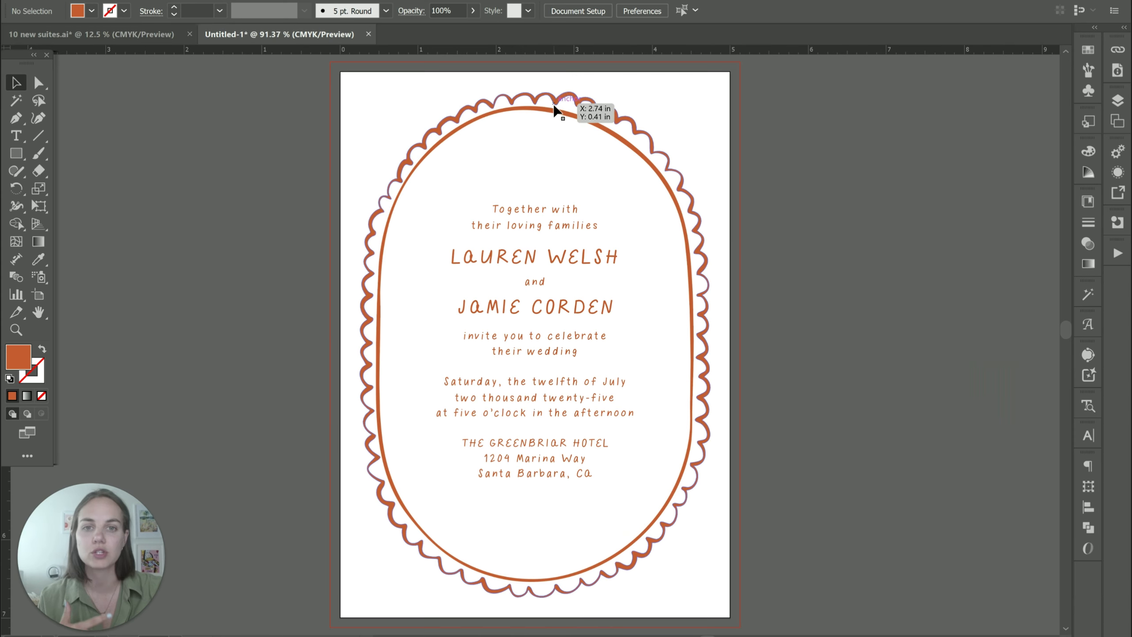
Select the scalloped frame and the invitation text block, then deselect.
left_click(551, 99)
left_click(817, 195)
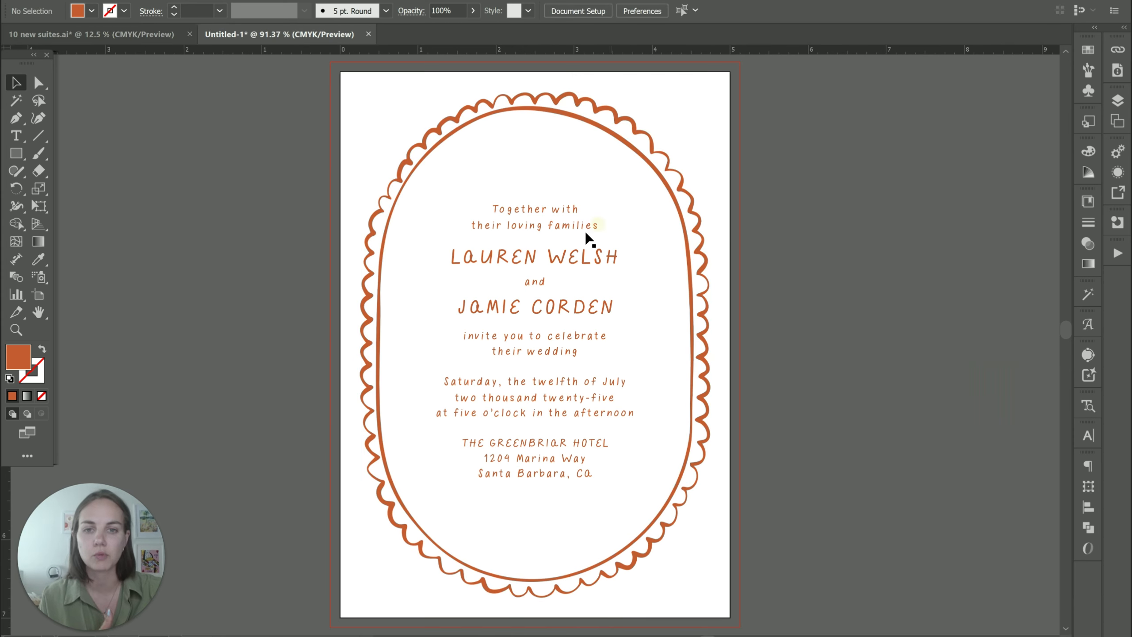
left_click(585, 231)
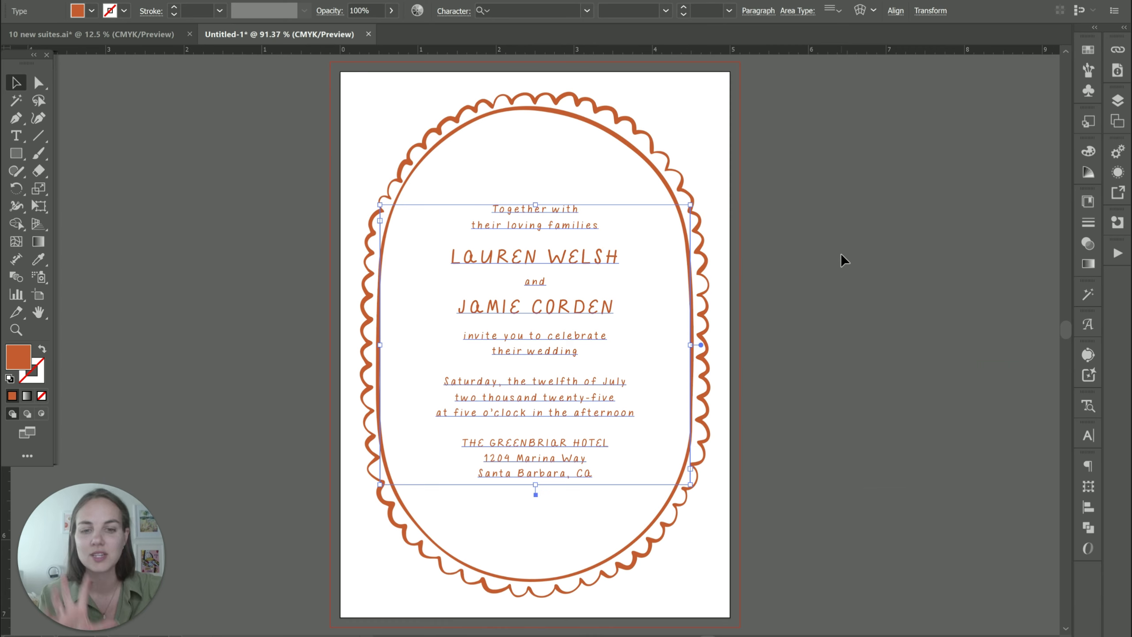
left_click(841, 294)
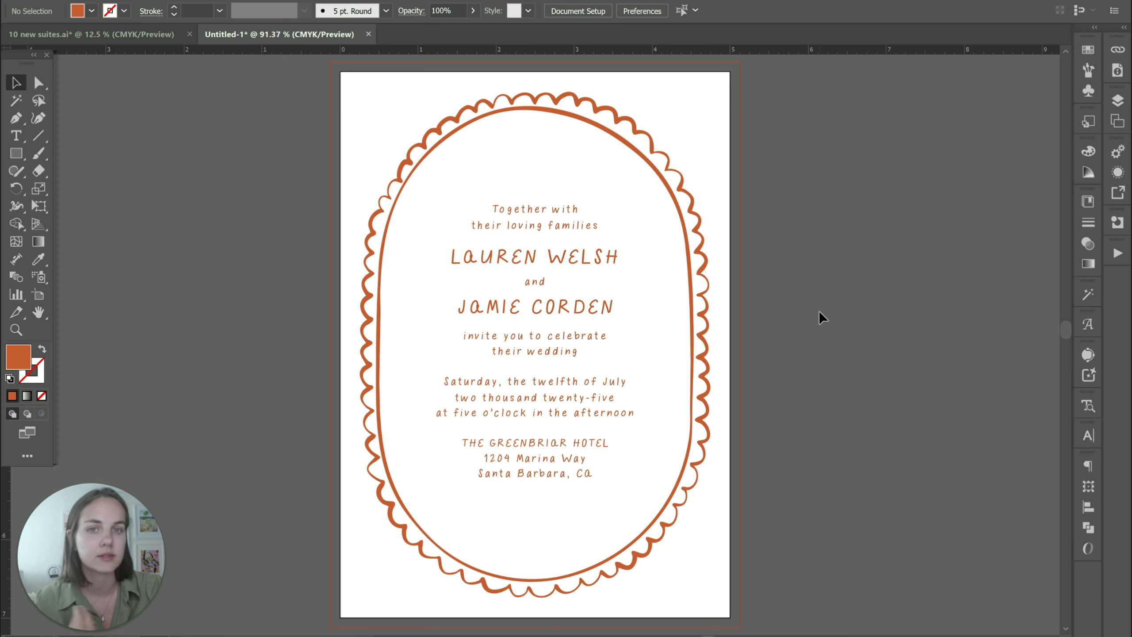
Try blue, dark blue, gold and purple fills on the frame, then undo back to orange.
key("ctrl+minus")
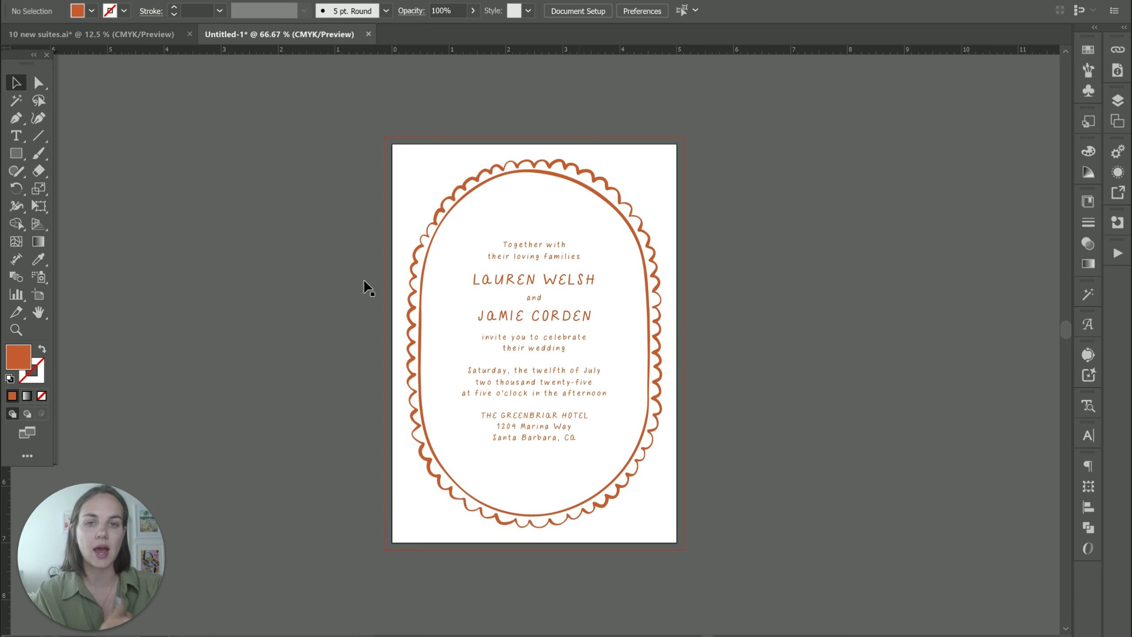
left_click(589, 191)
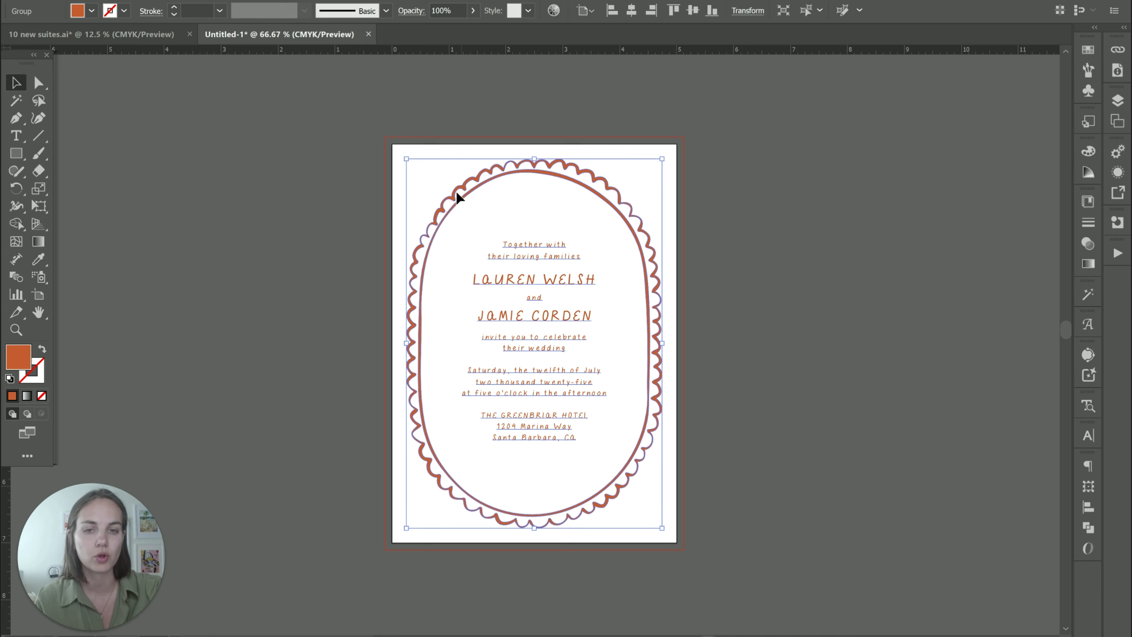
left_click(91, 11)
left_click(105, 46)
left_click(115, 46)
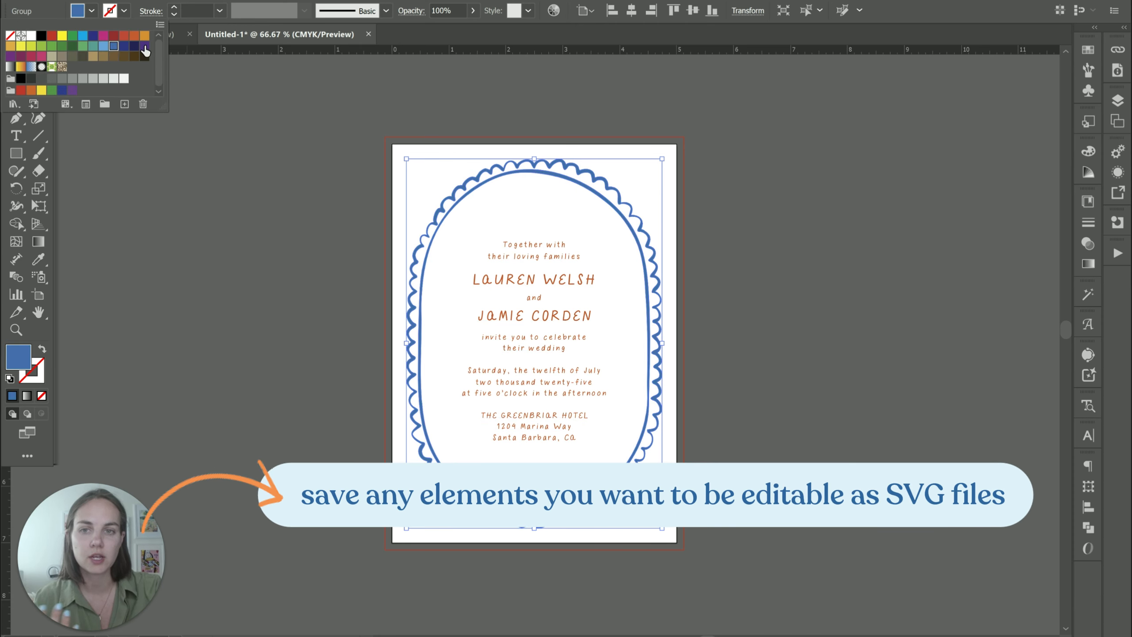
left_click(10, 45)
left_click(10, 56)
left_click(276, 245)
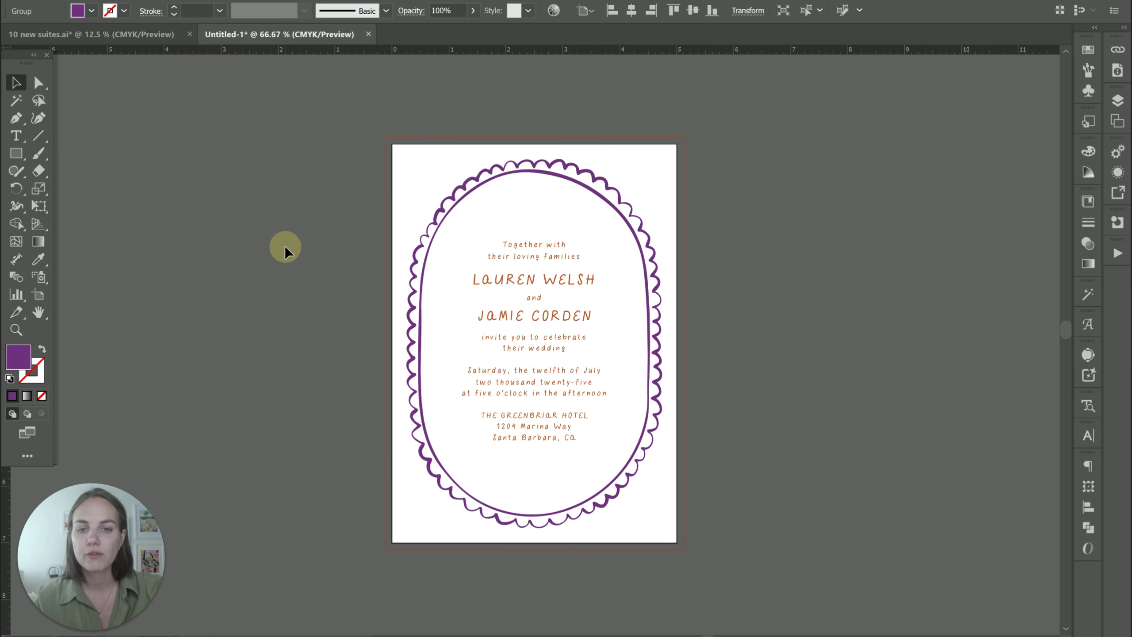
key("ctrl+z")
key("ctrl+z")
key("ctrl+z")
key("ctrl+z")
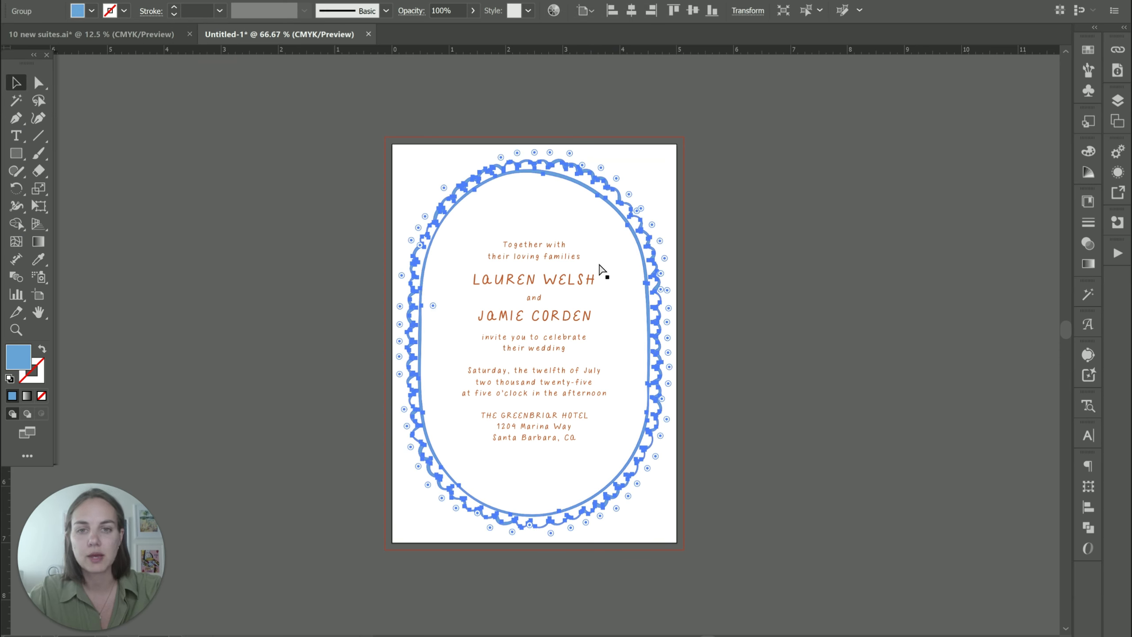
Deselect the frame and switch to artboard editing.
left_click(761, 267)
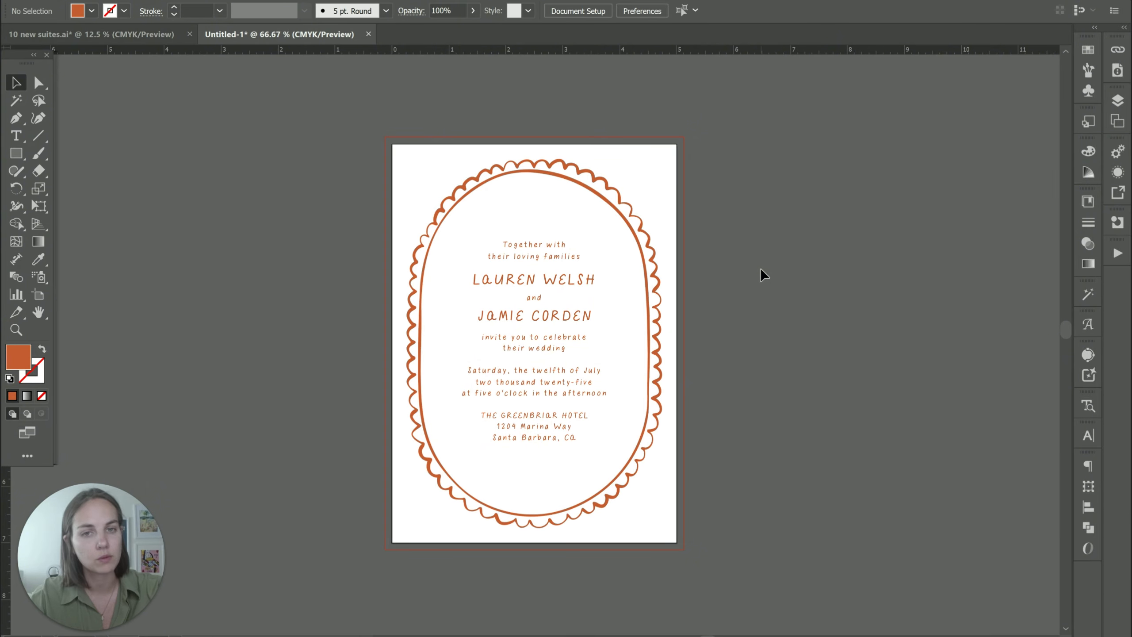
scroll(221, 224, "right", 3)
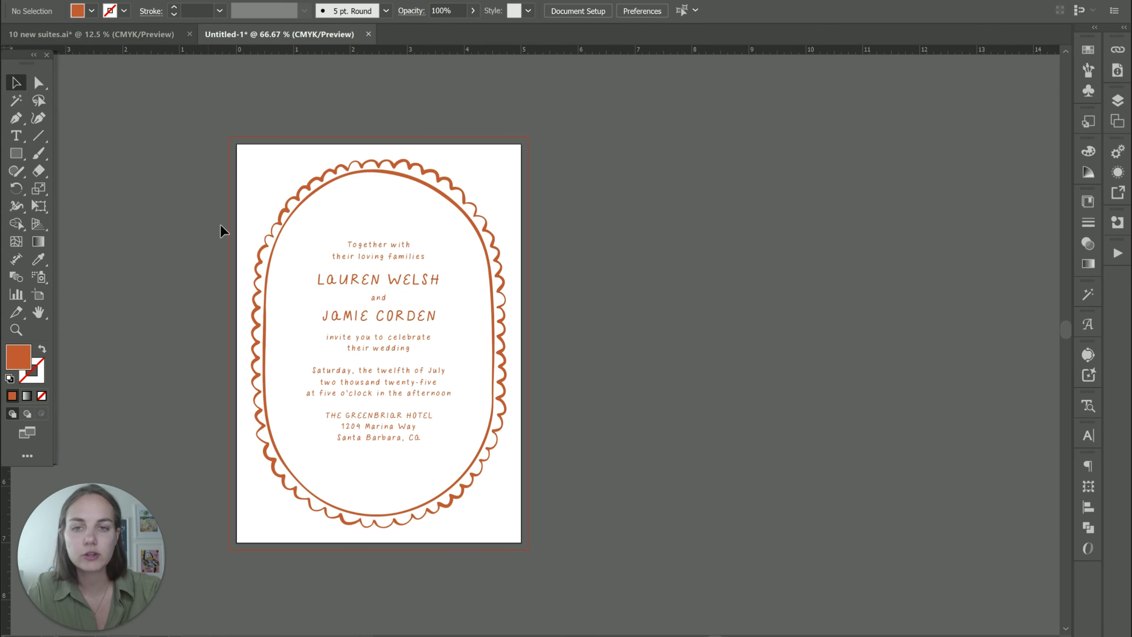
left_click(38, 295)
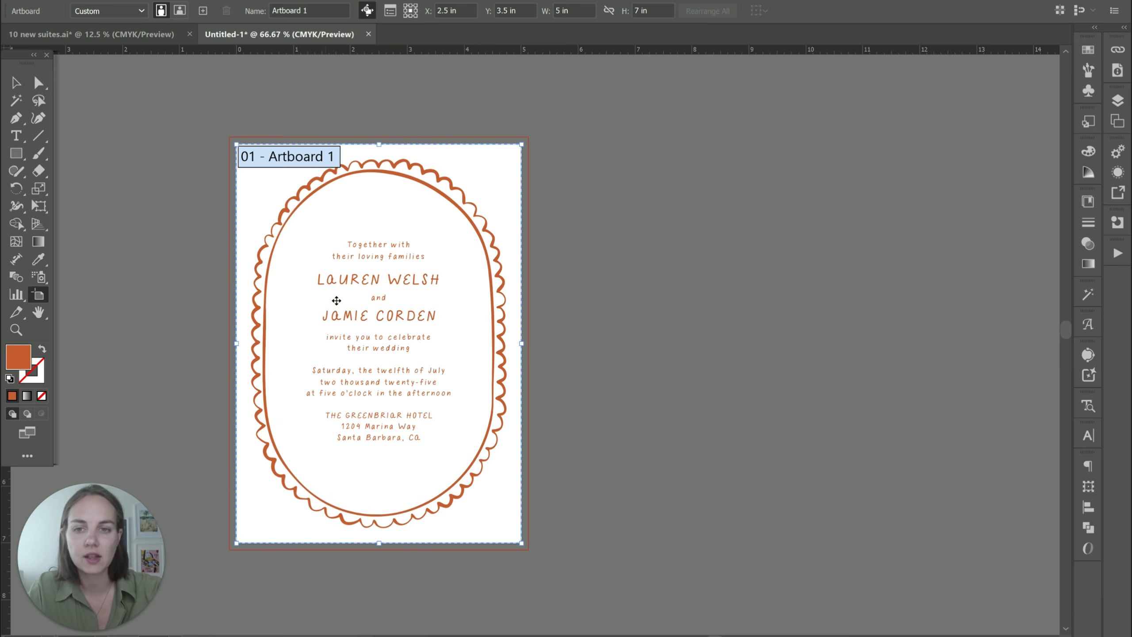
Duplicate Artboard 1 to the right and delete the invitation text from the left artboard.
left_click_drag(392, 350, 719, 351)
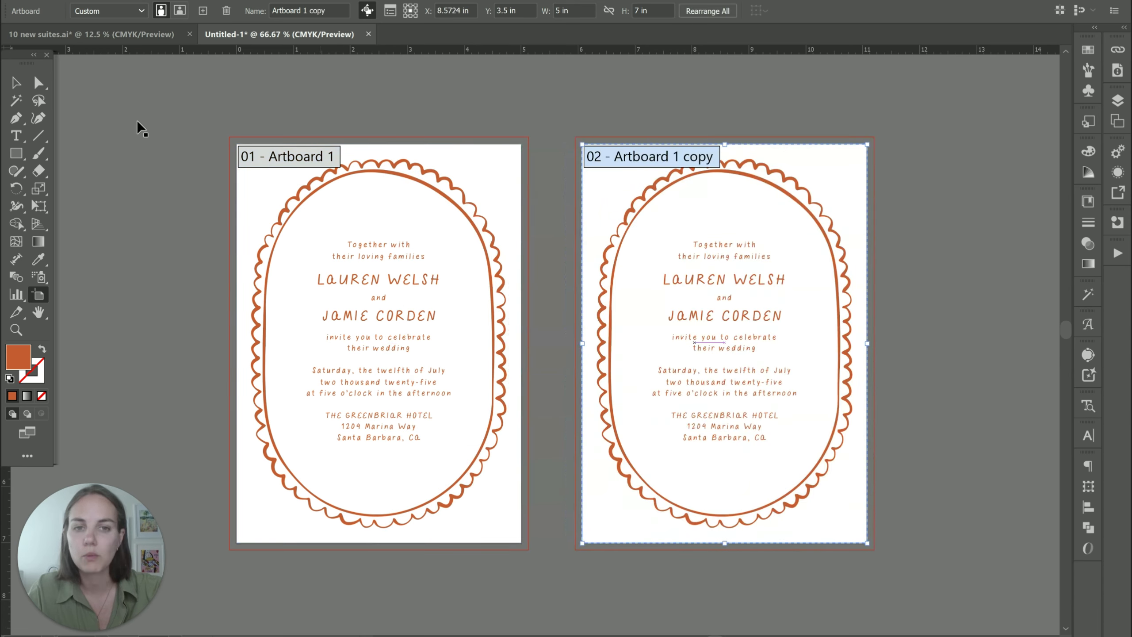
left_click(16, 83)
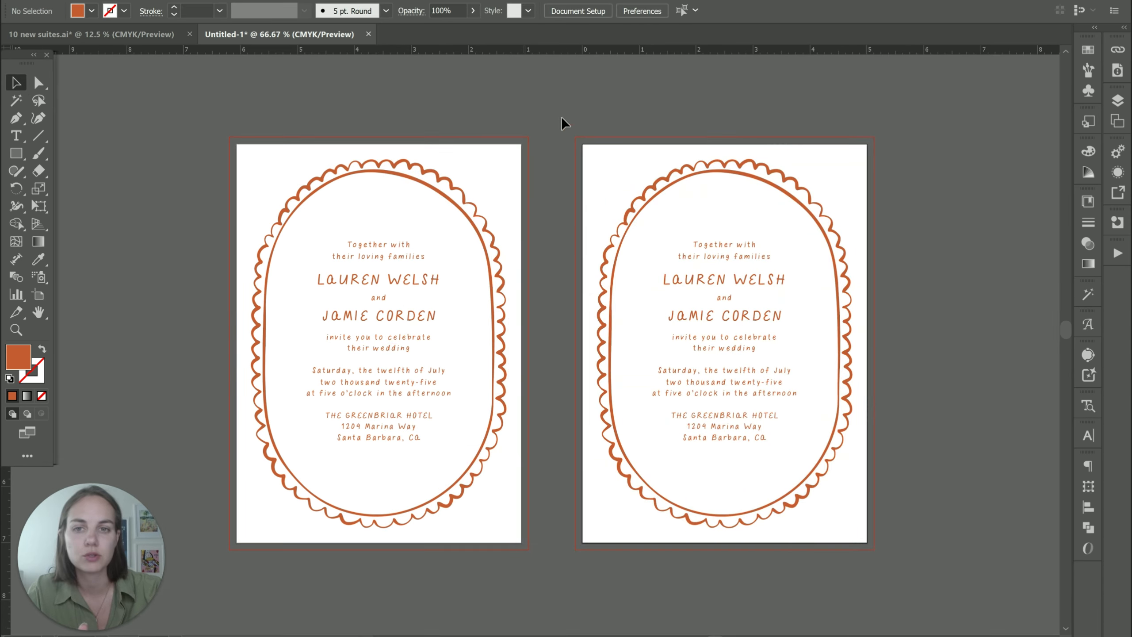
left_click(481, 237)
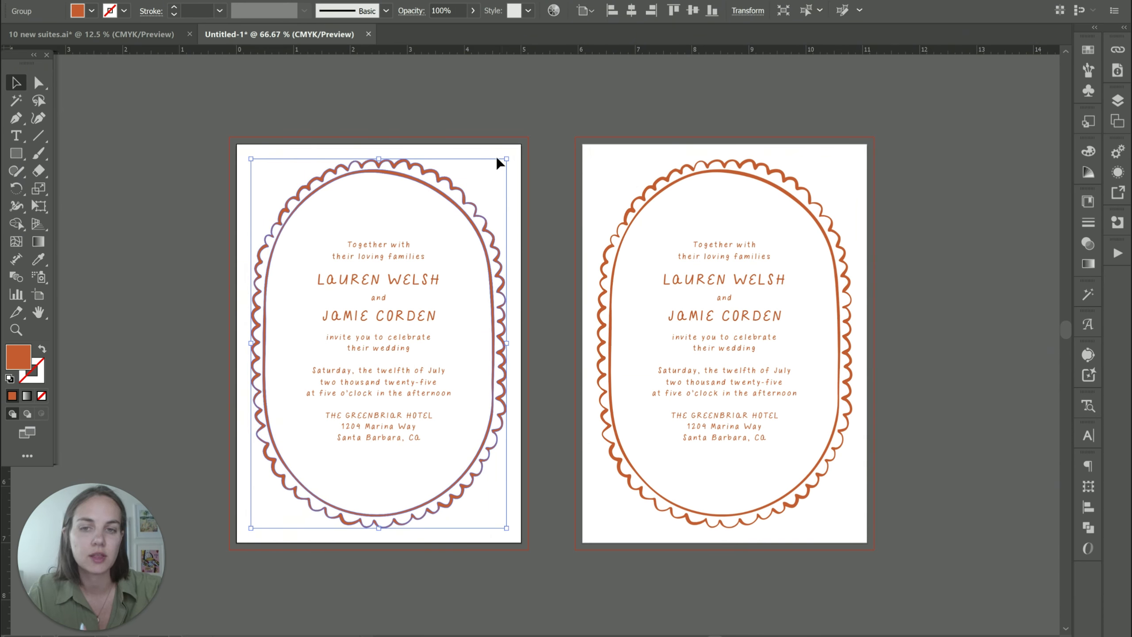
left_click(581, 157)
left_click(416, 301)
key("Delete")
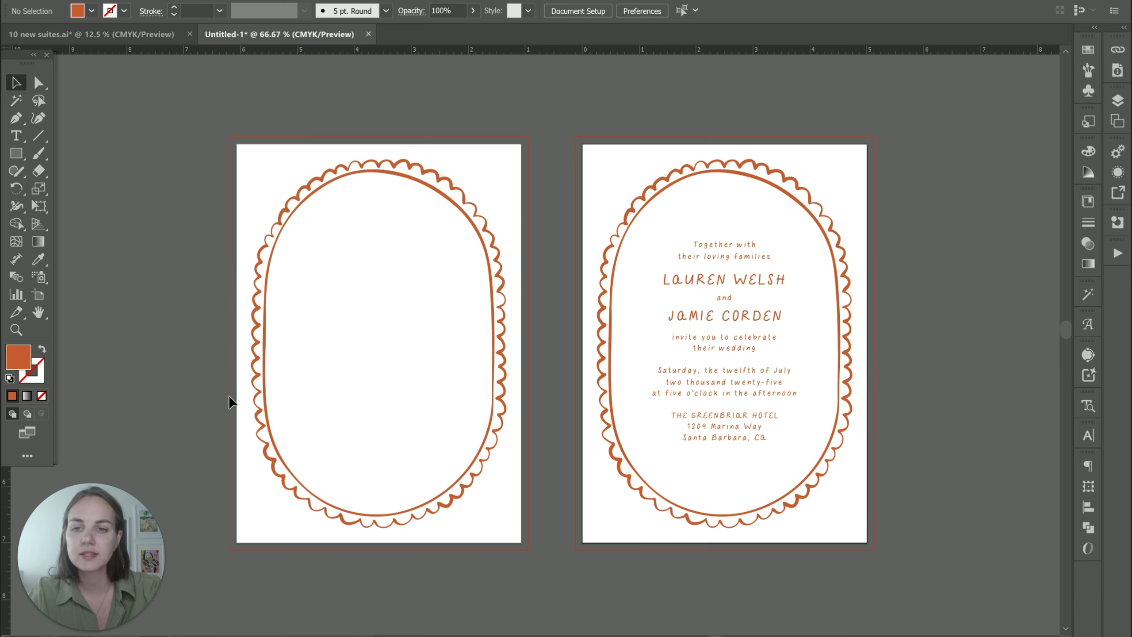
Delete the scalloped frame from the right artboard, then start File > Save As.
left_click(256, 303)
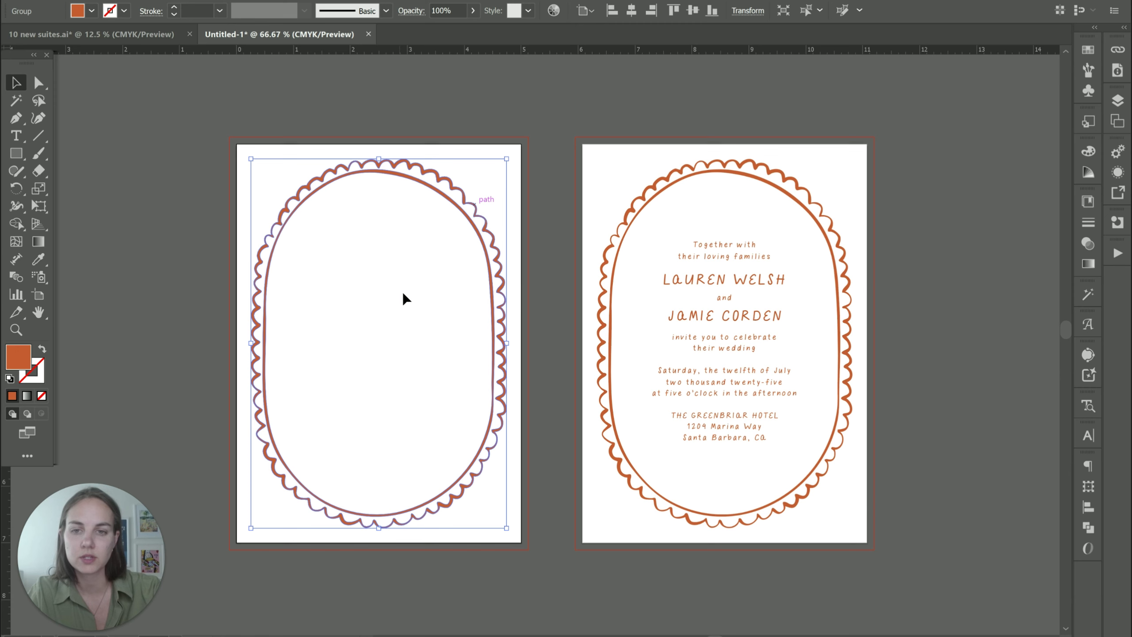
left_click(789, 198)
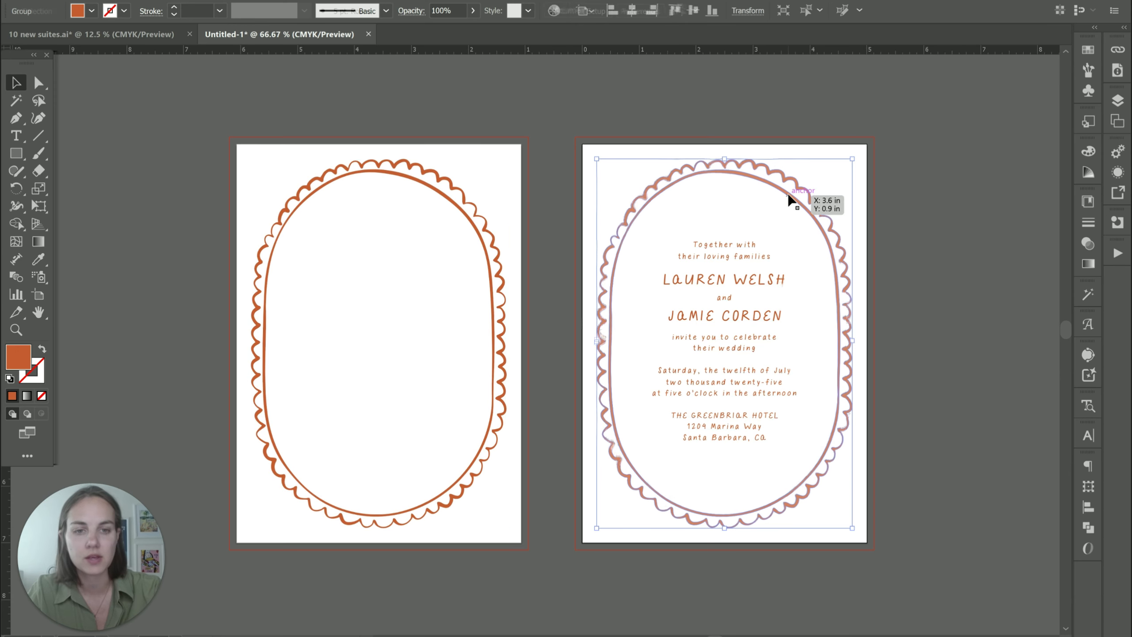
key("Delete")
left_click(836, 308)
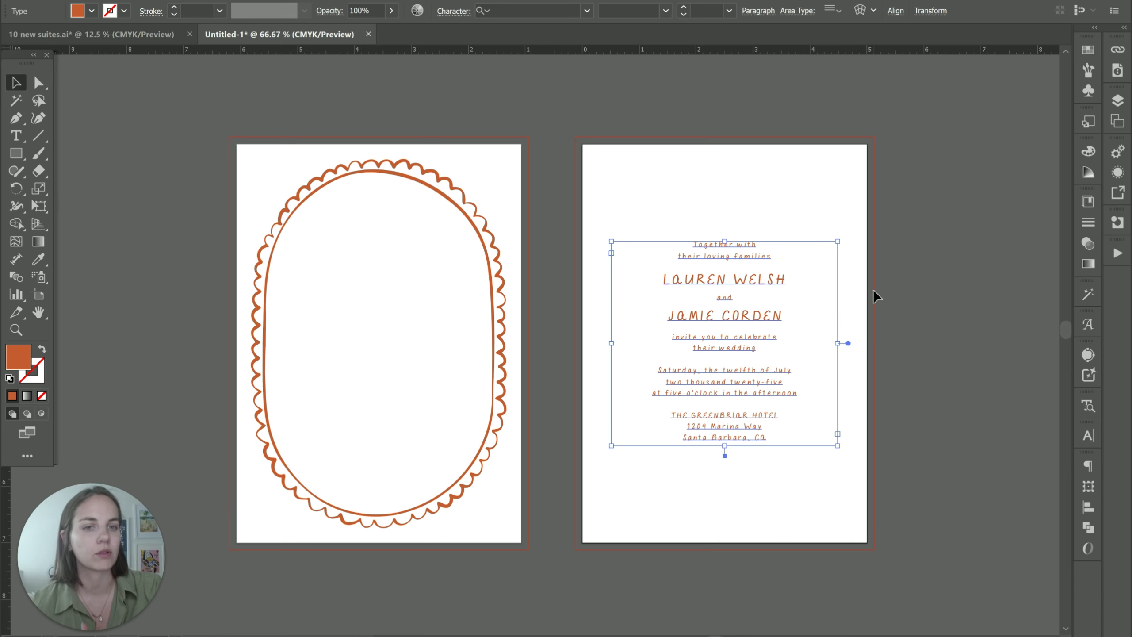
left_click(756, 214)
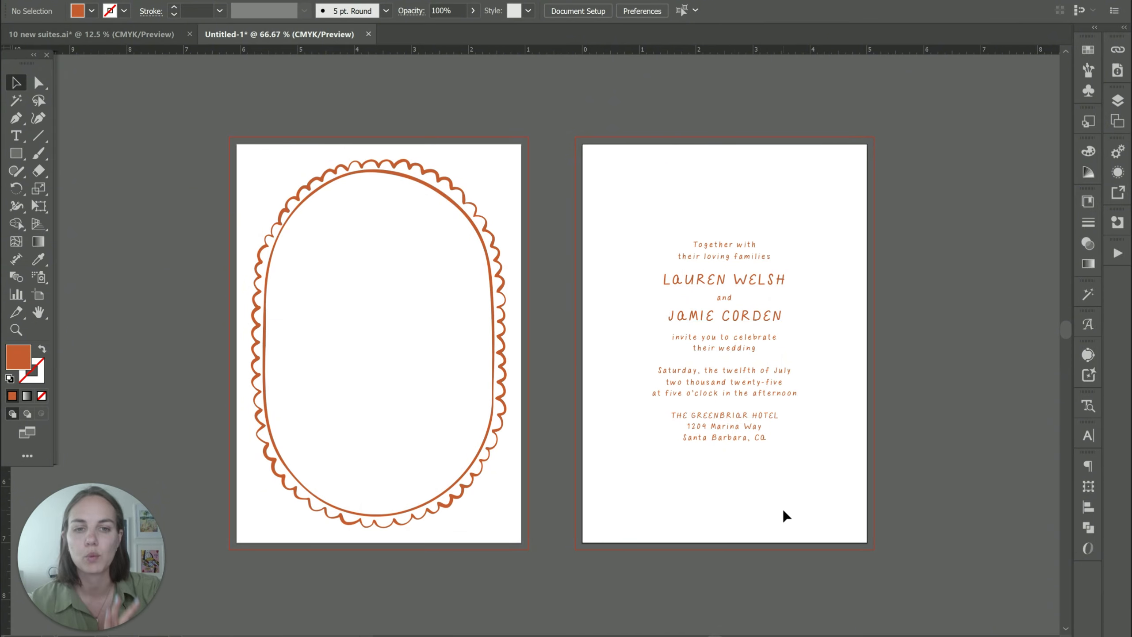
left_click(39, 294)
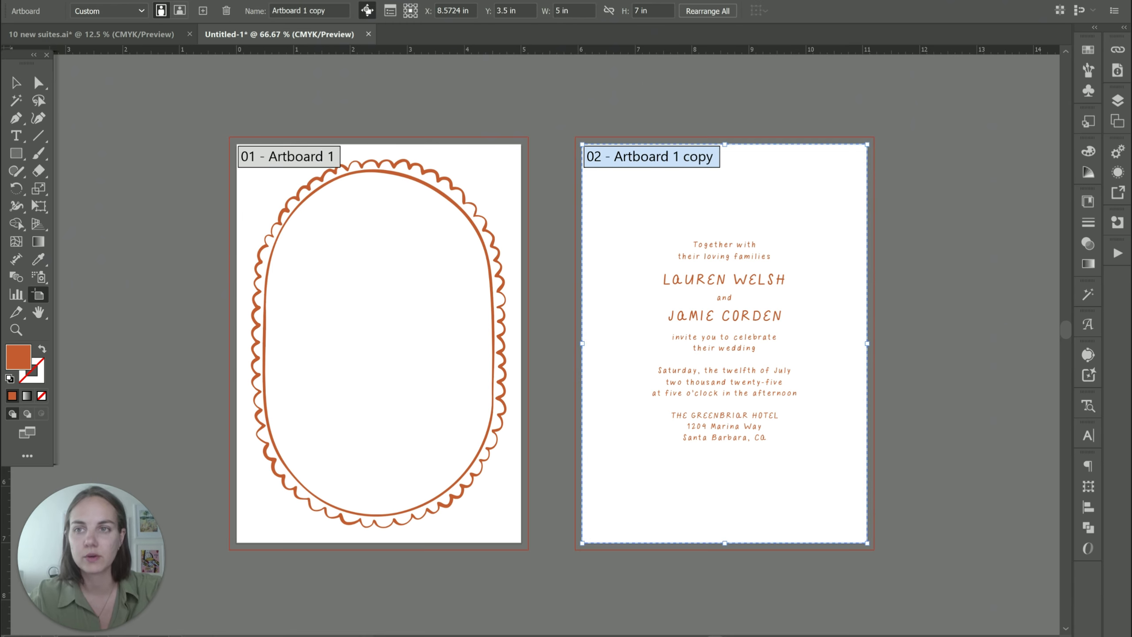
left_click(70, 2)
left_click(112, 140)
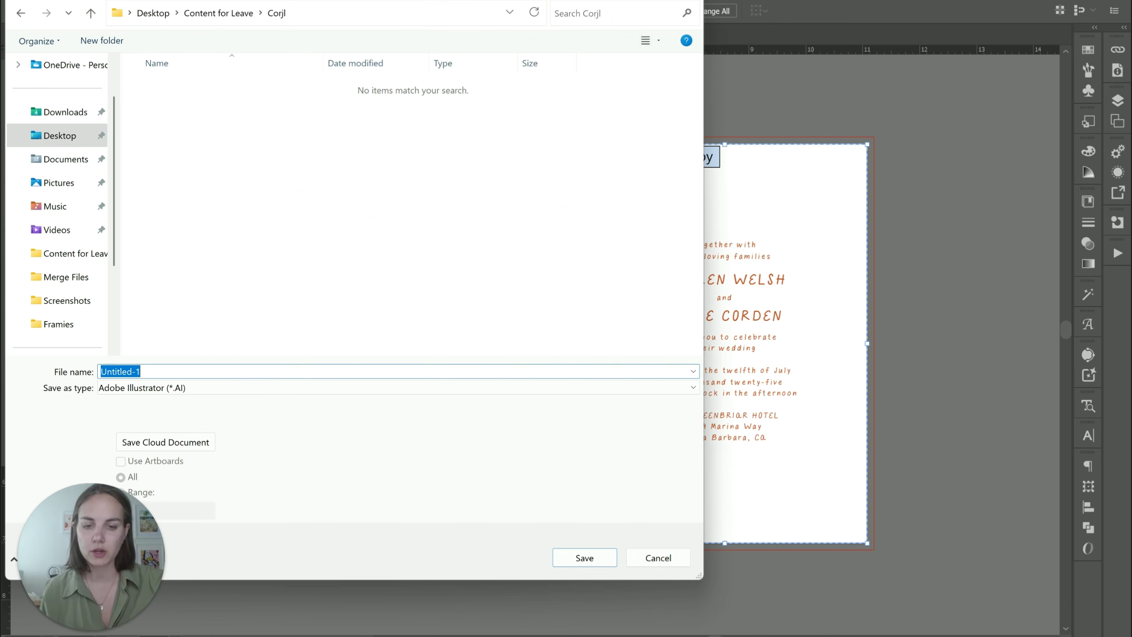
Save the frame as an SVG named 'Arched Scallop' using artboards, limited to a range.
mouse_move(616, 636)
left_click(690, 601)
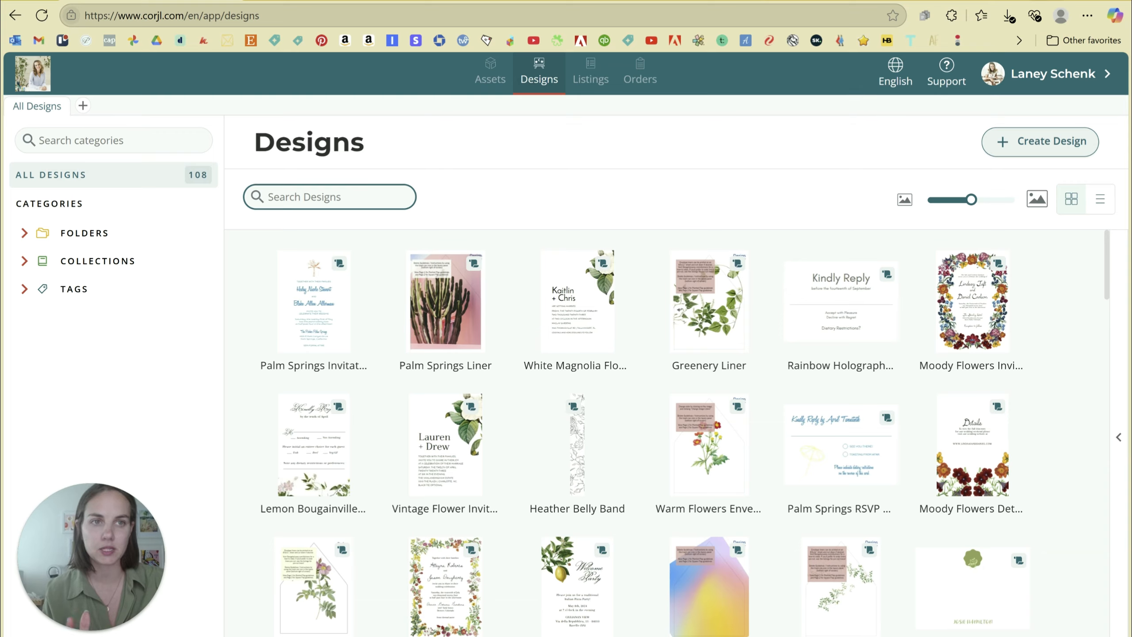
key("alt+Tab")
type("Arche")
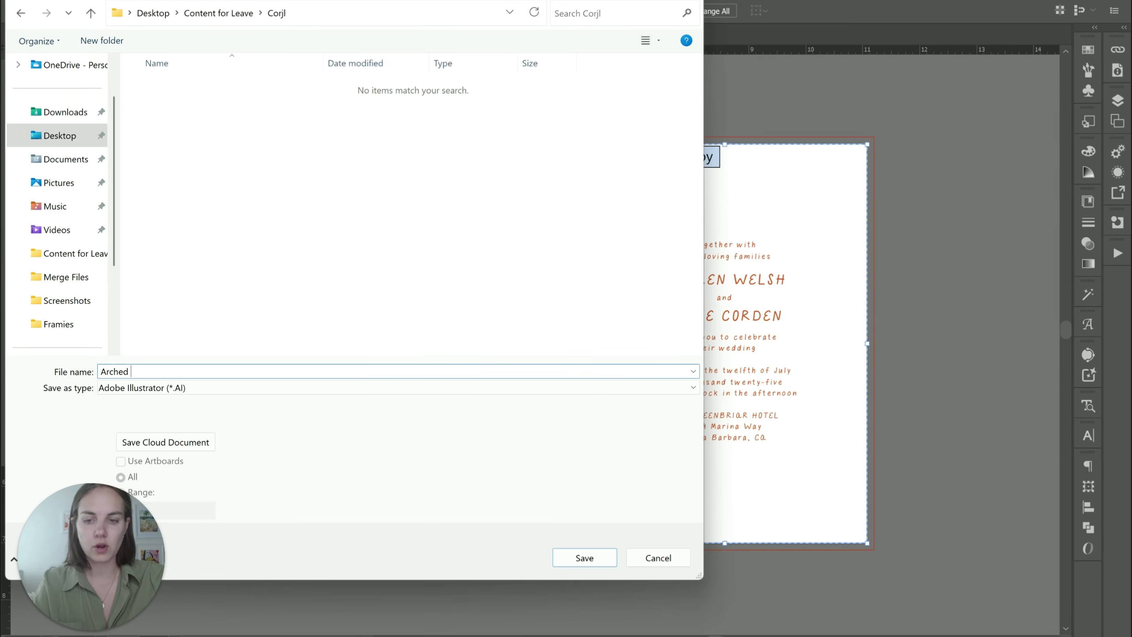
type("d Scallop Frame")
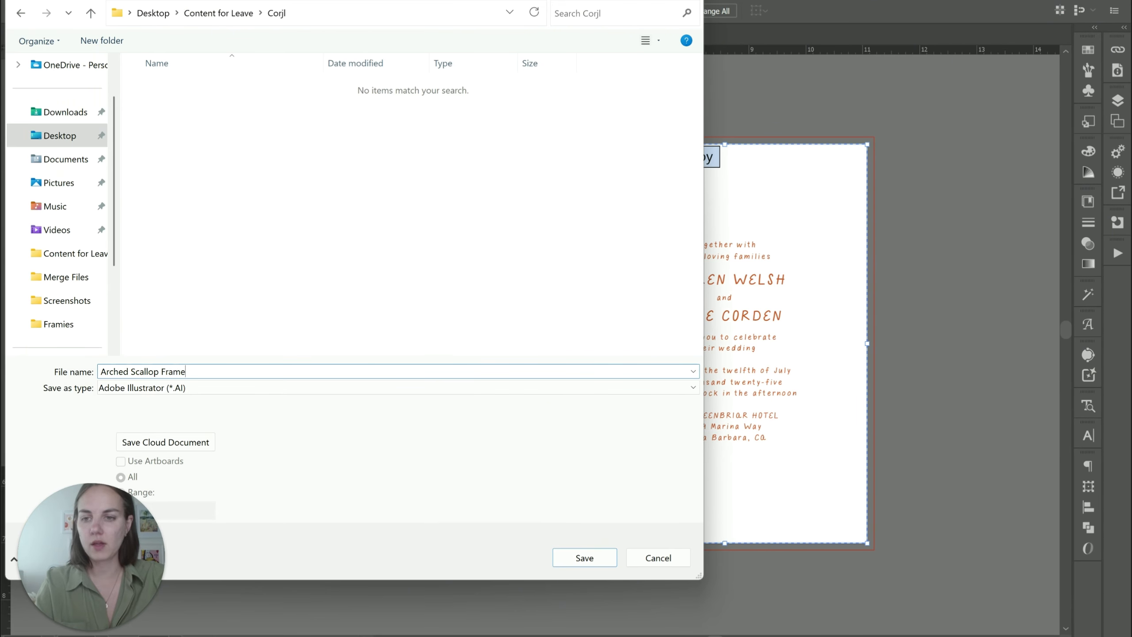
left_click(194, 387)
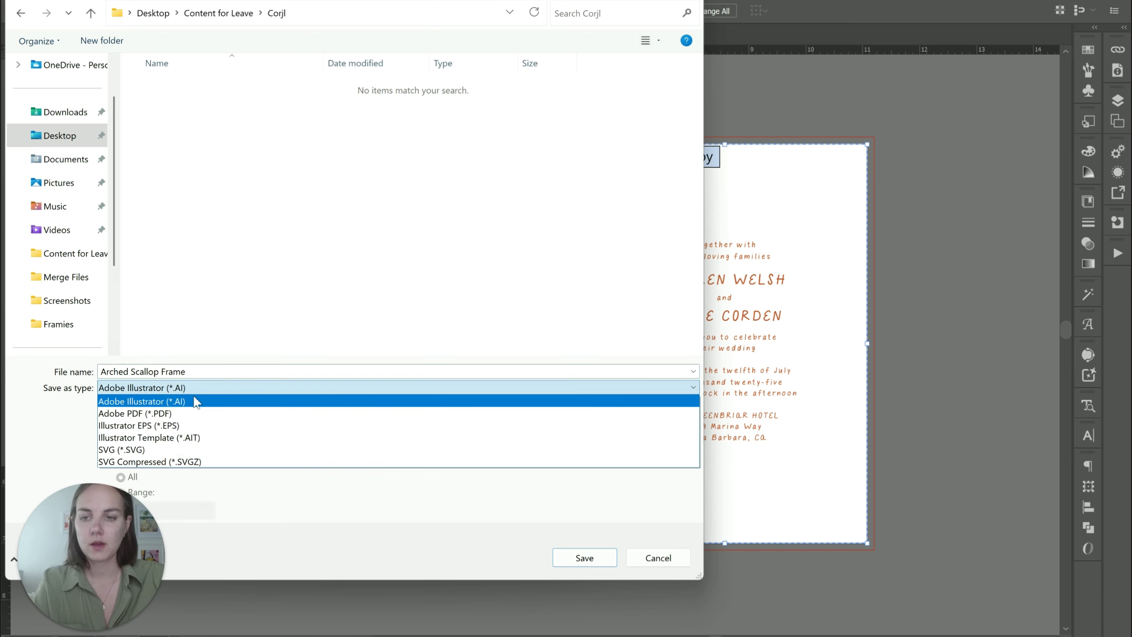
left_click(195, 449)
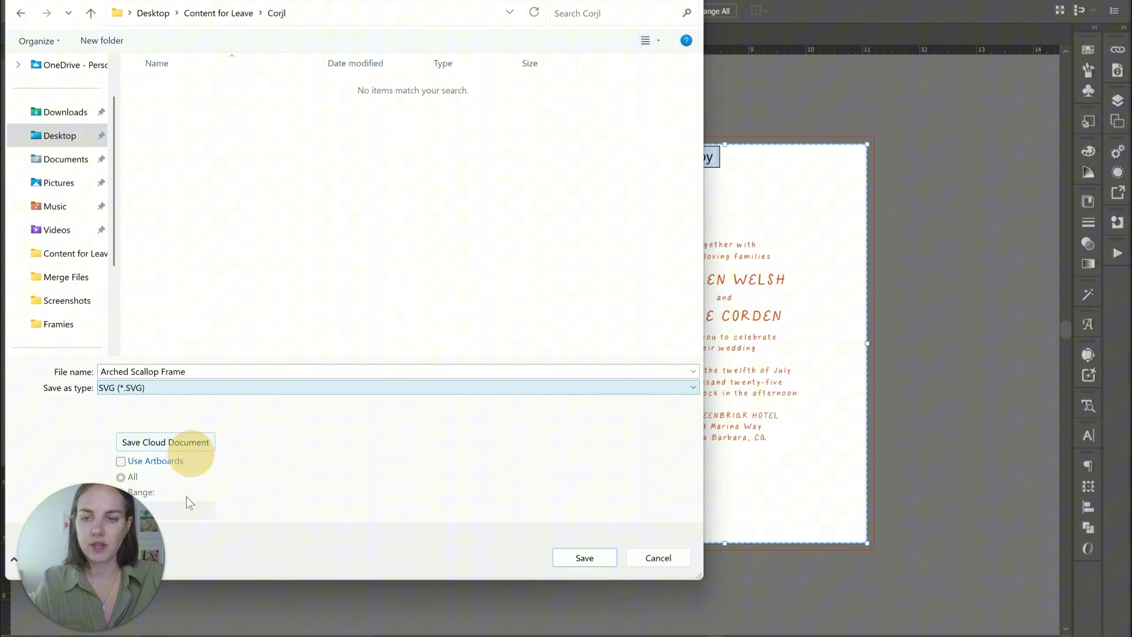
left_click(156, 462)
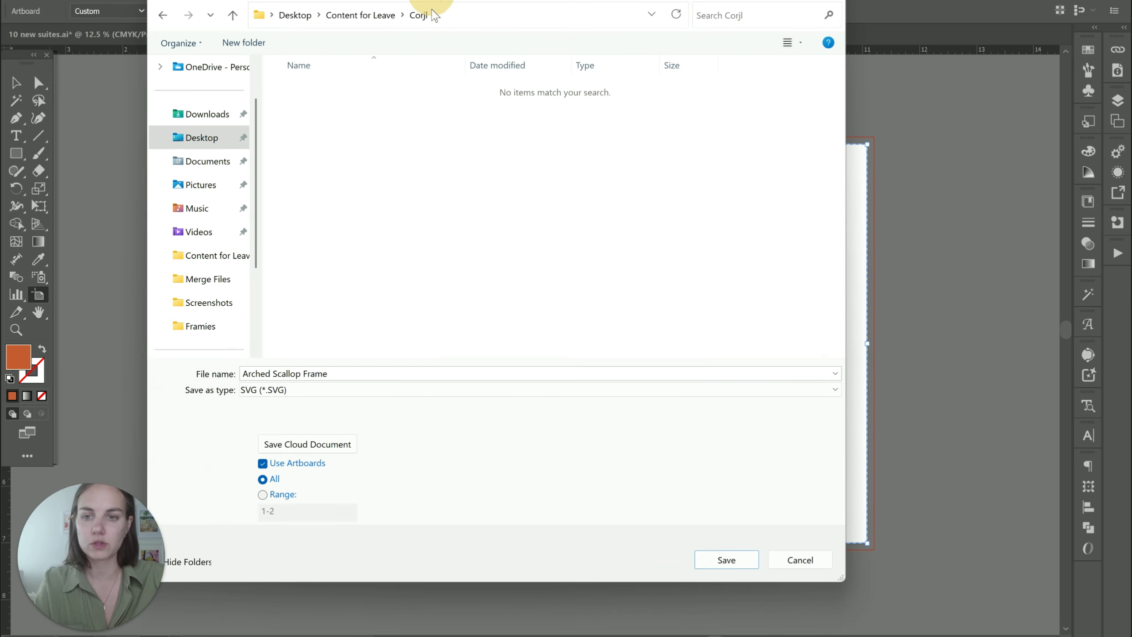
left_click(140, 491)
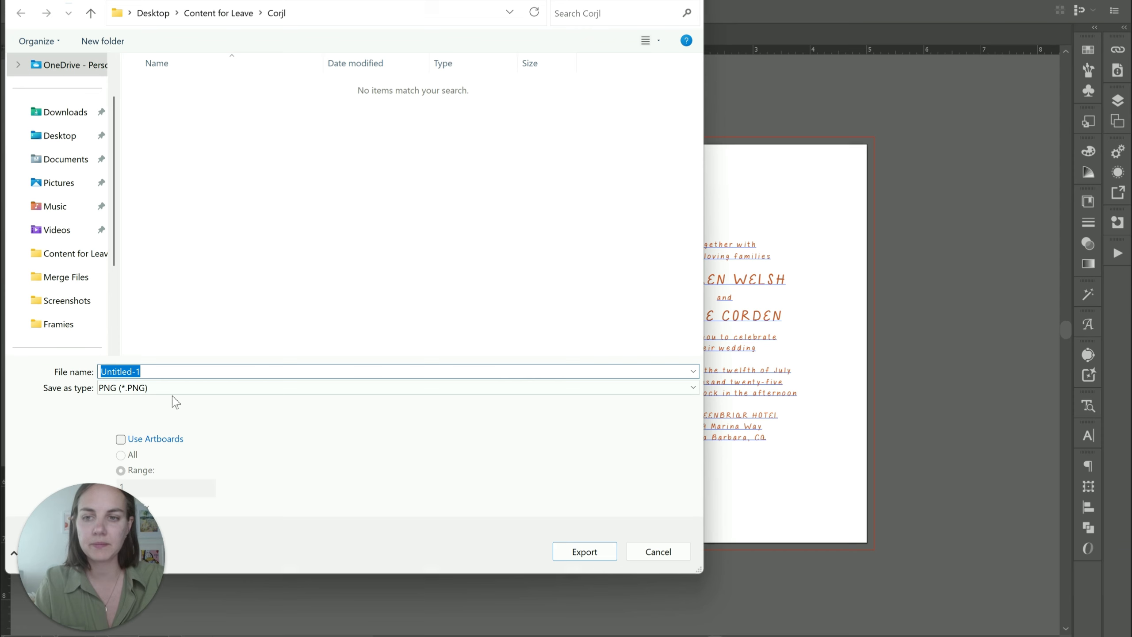
Export artboard 2 as a JPEG named 'Scallop Frame Text'.
left_click(174, 387)
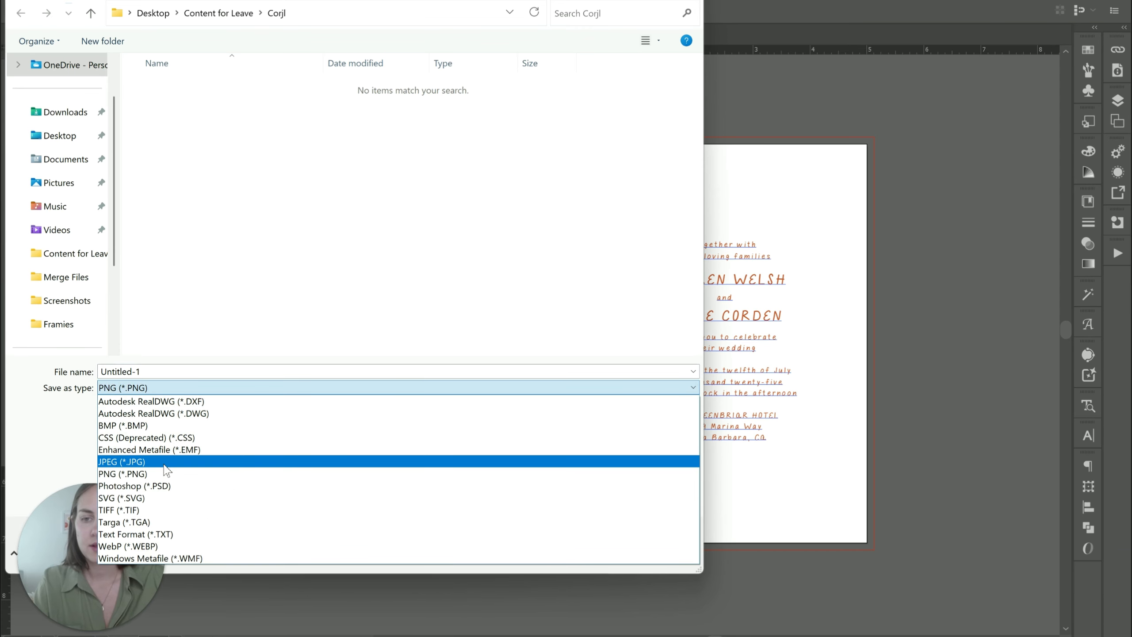
left_click(165, 462)
double_click(167, 372)
left_click(286, 460)
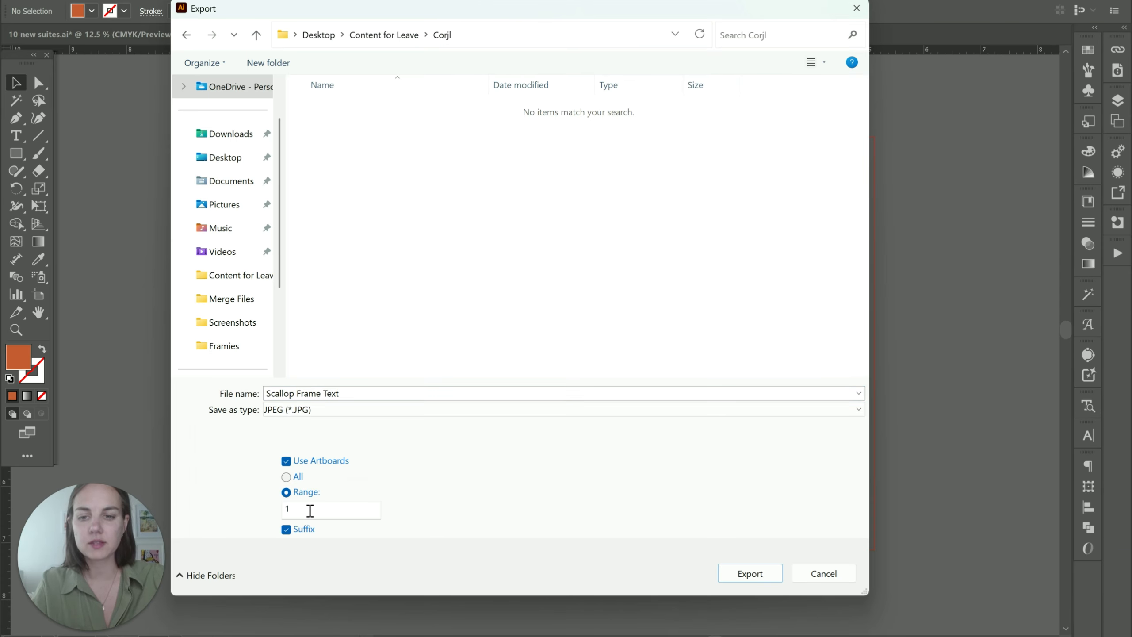
double_click(311, 511)
type("2")
key("Return")
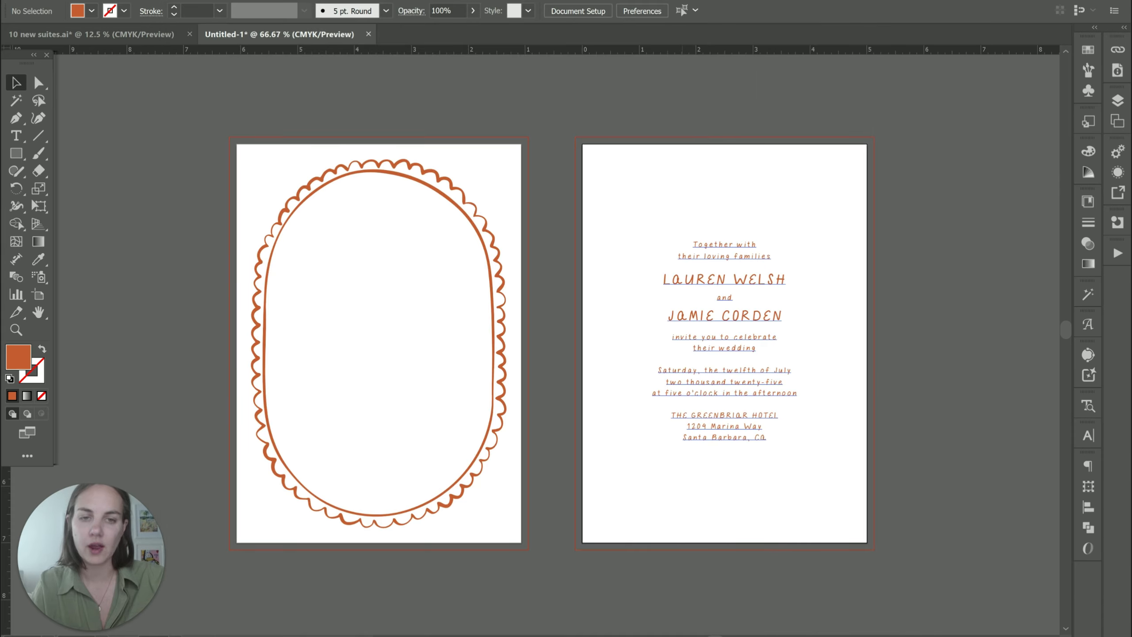
Finish the JPEG export and search Corjl's Designs page for 'aa'.
key("Return")
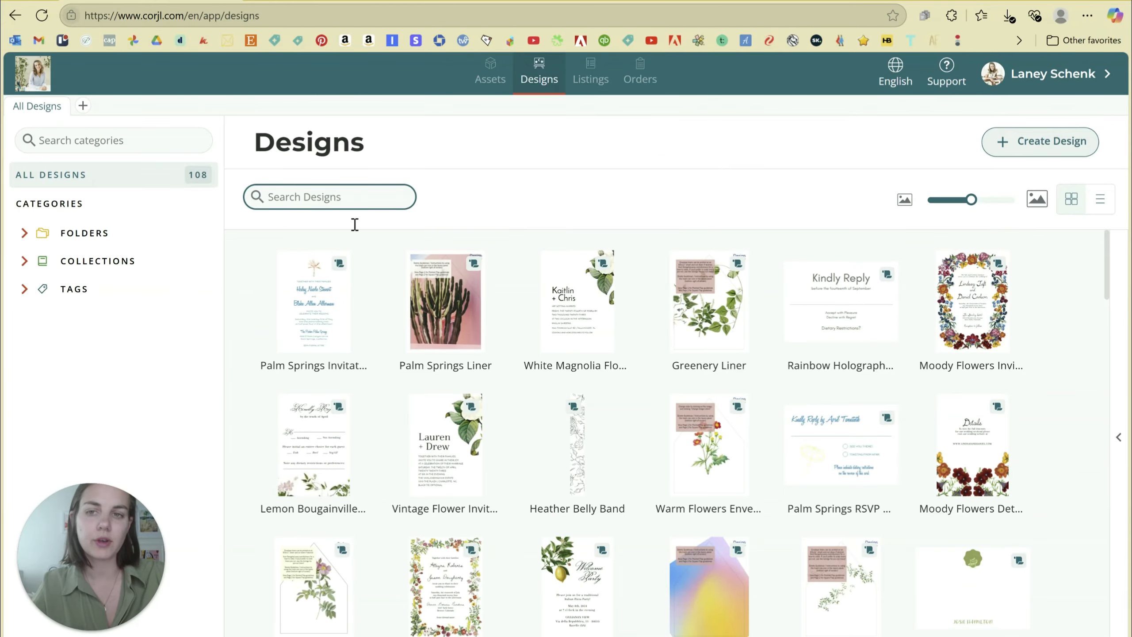
scroll(706, 392, "down", 10)
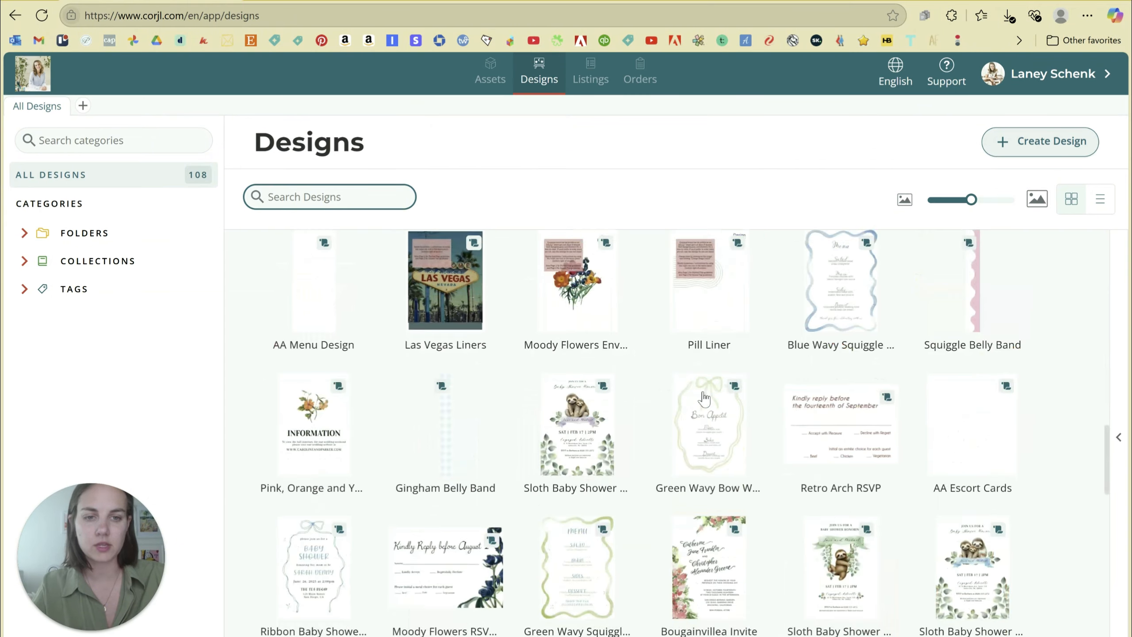
scroll(703, 399, "up", 10)
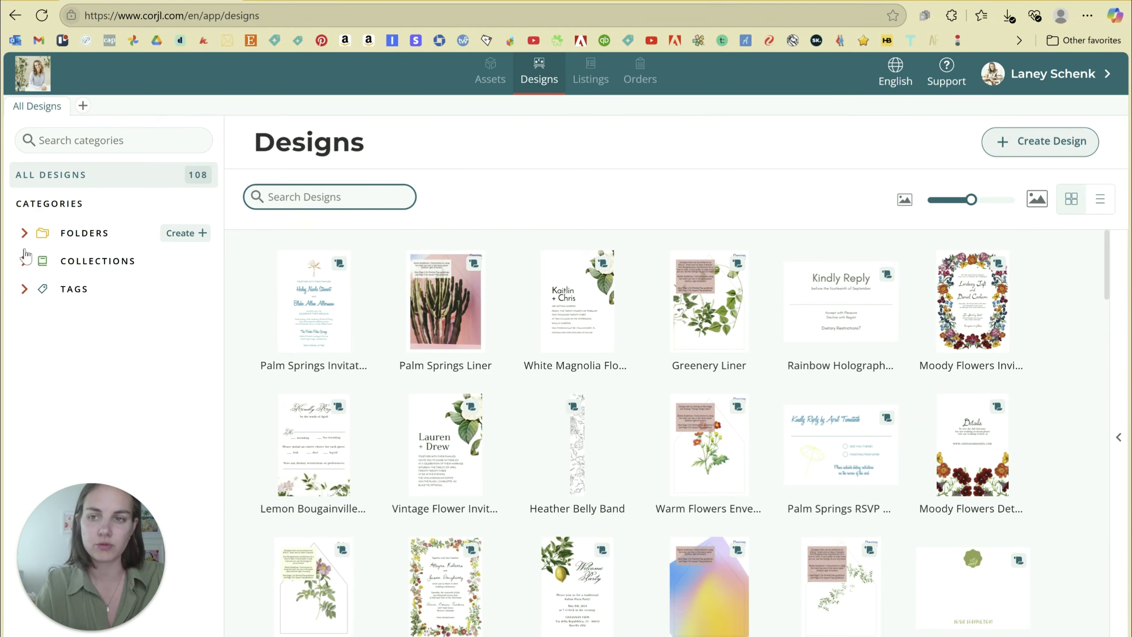
left_click(339, 198)
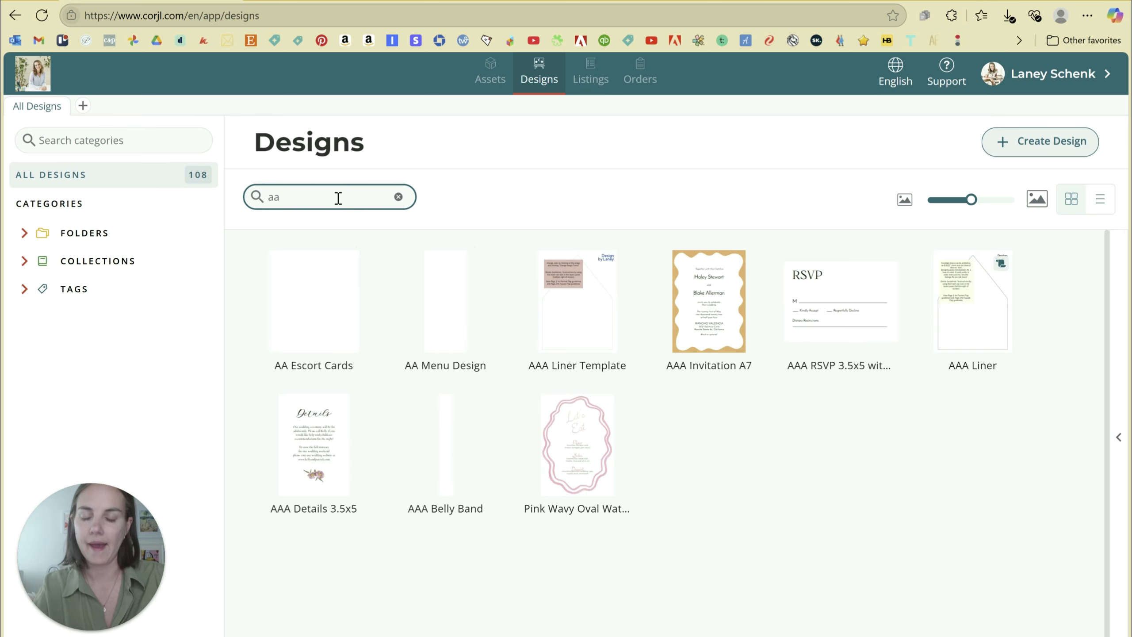
Open AAA Invitation A7 and review its Design Assets and per-layer protection settings.
left_click(706, 319)
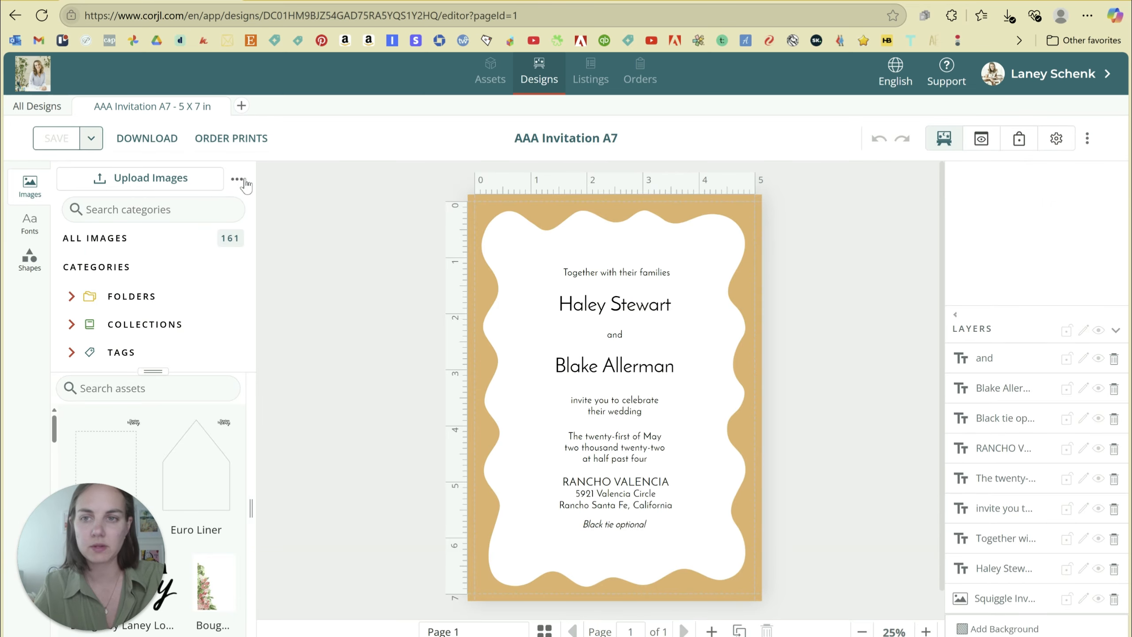
left_click(1020, 139)
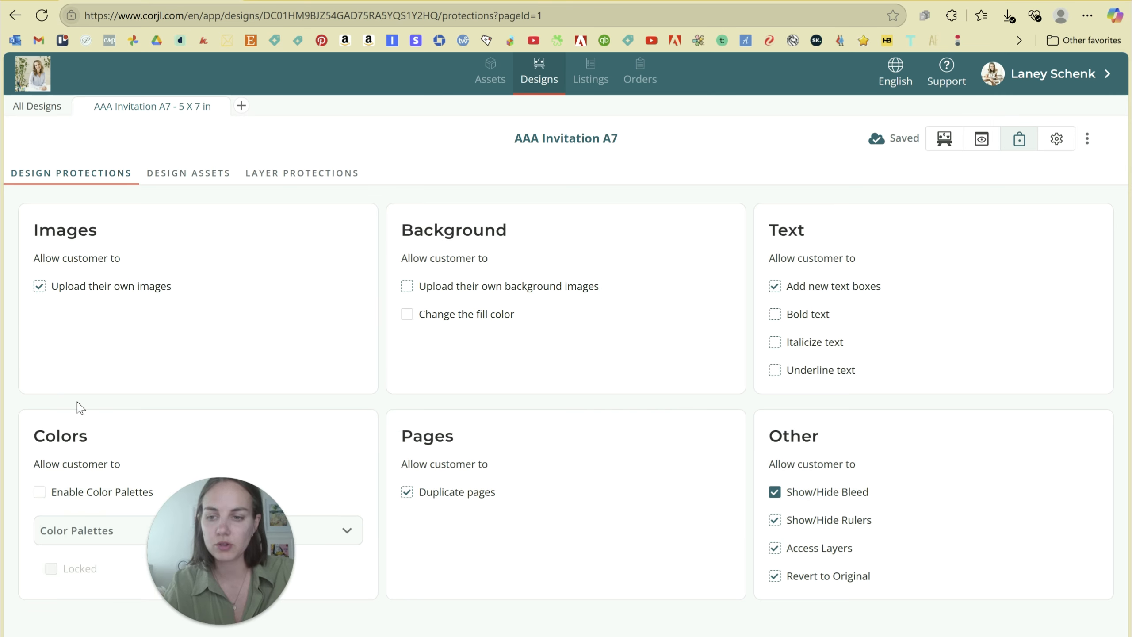
left_click_drag(214, 535, 96, 540)
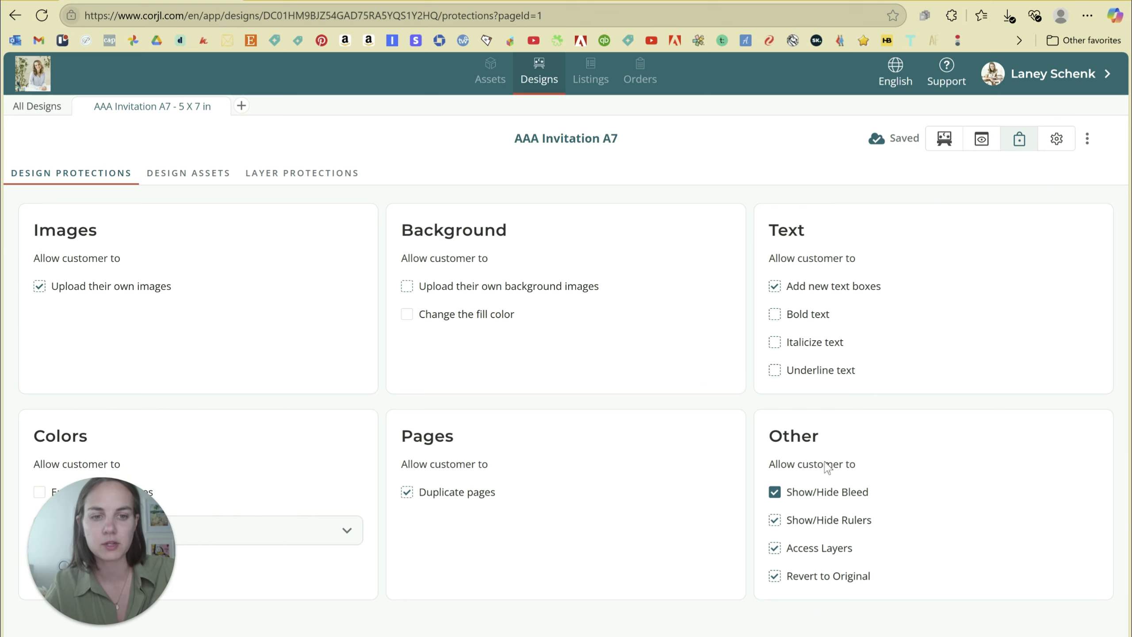
left_click(188, 178)
left_click(302, 173)
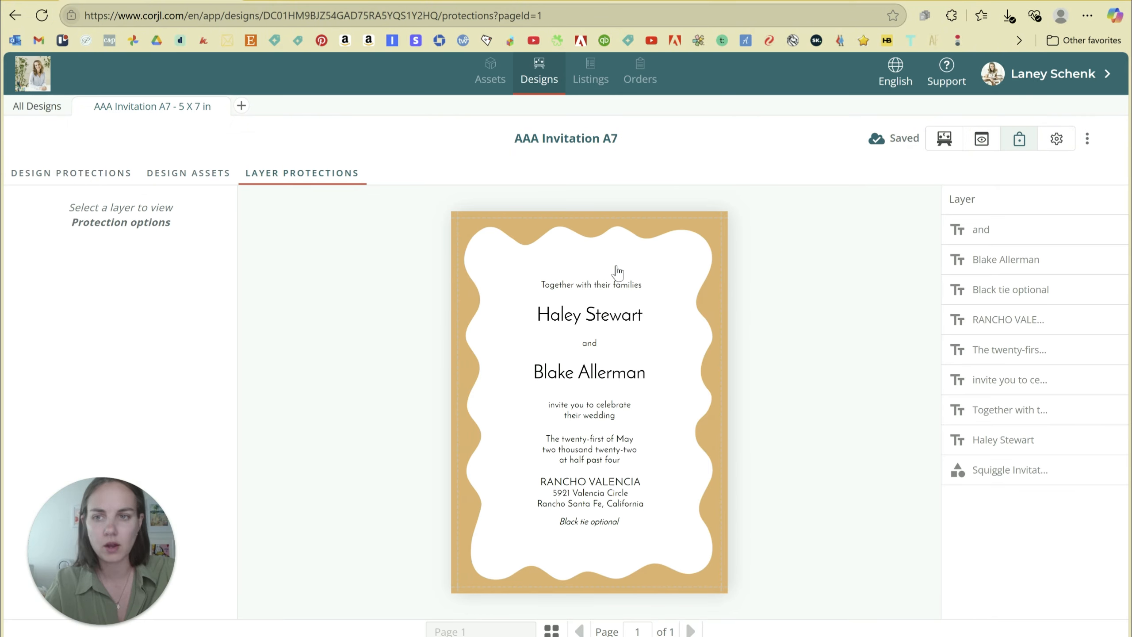
left_click(1034, 260)
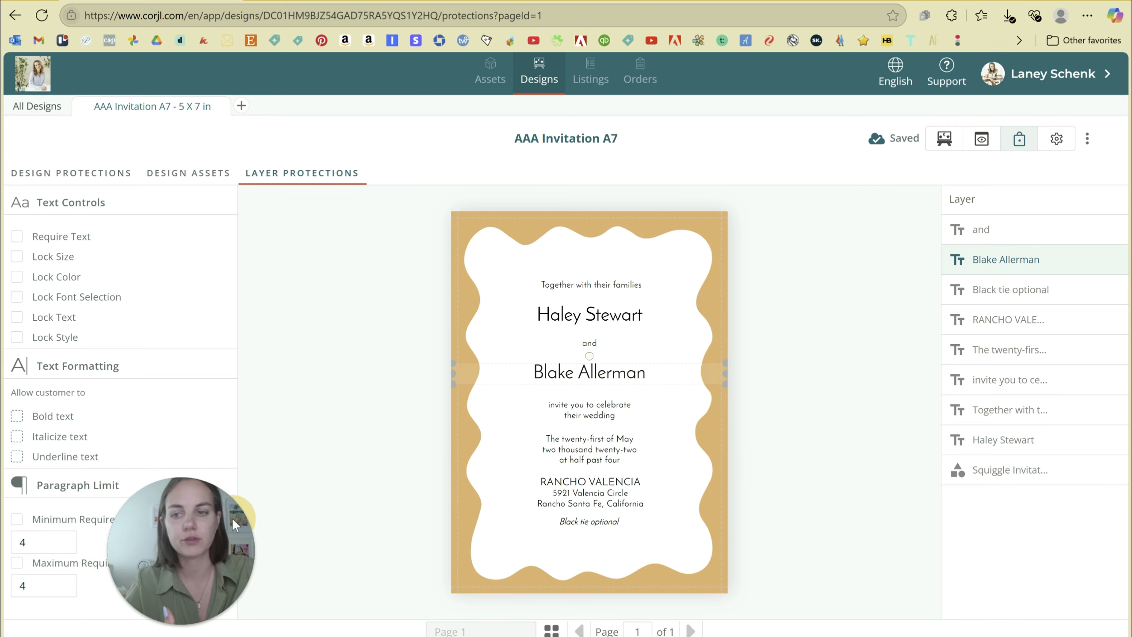
left_click_drag(213, 545, 142, 563)
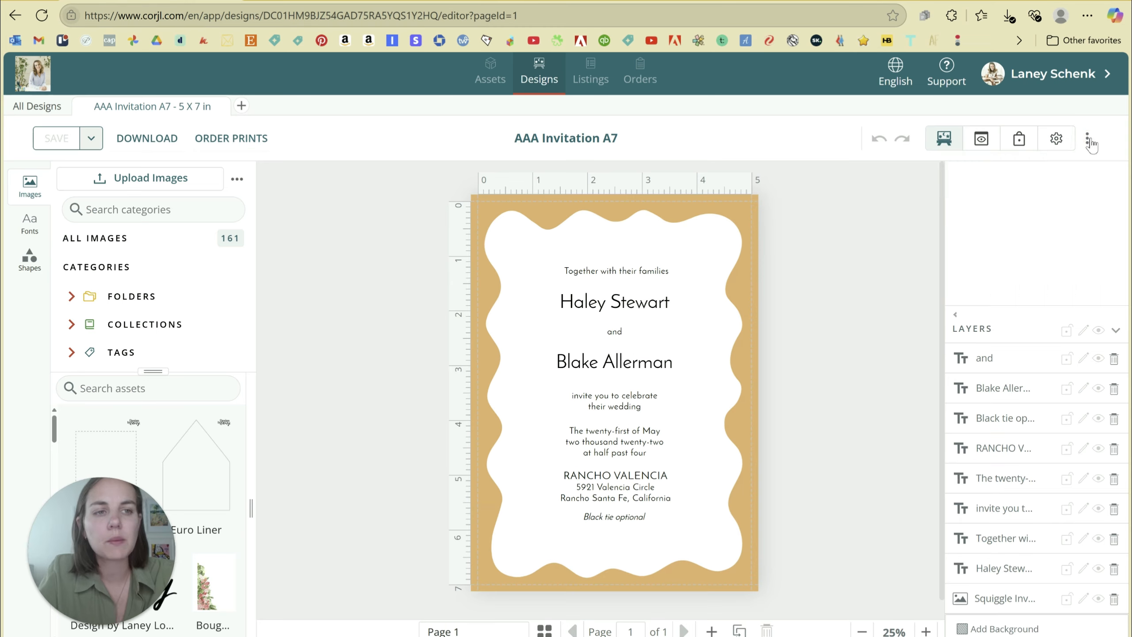
left_click(1087, 140)
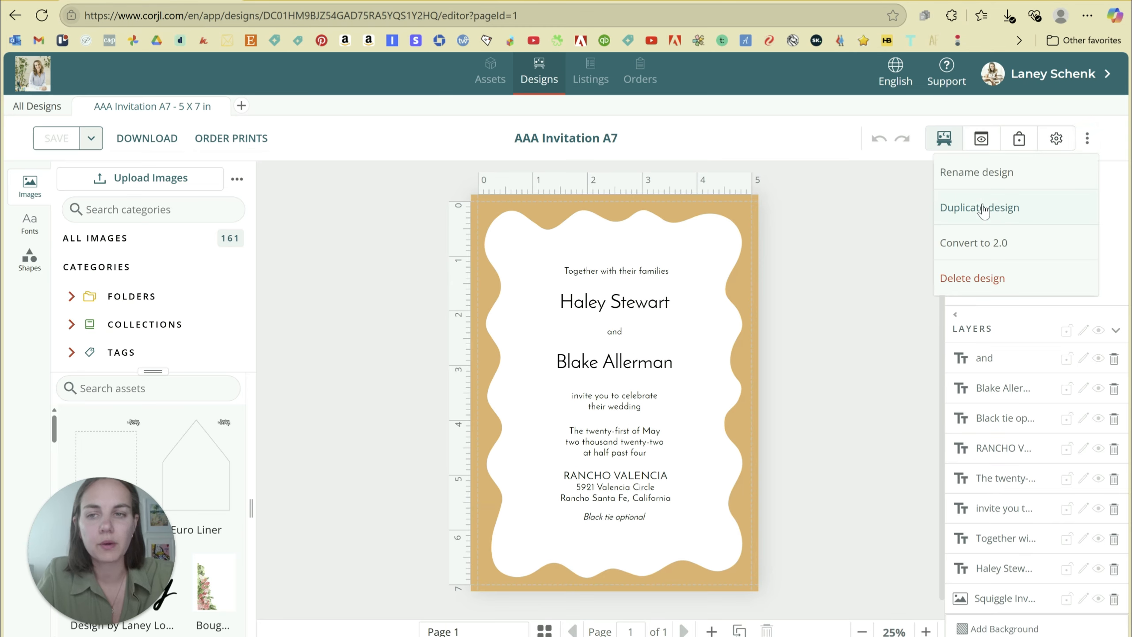
Duplicate the template as 'Arch Scallop Frame Invitation'.
left_click(983, 208)
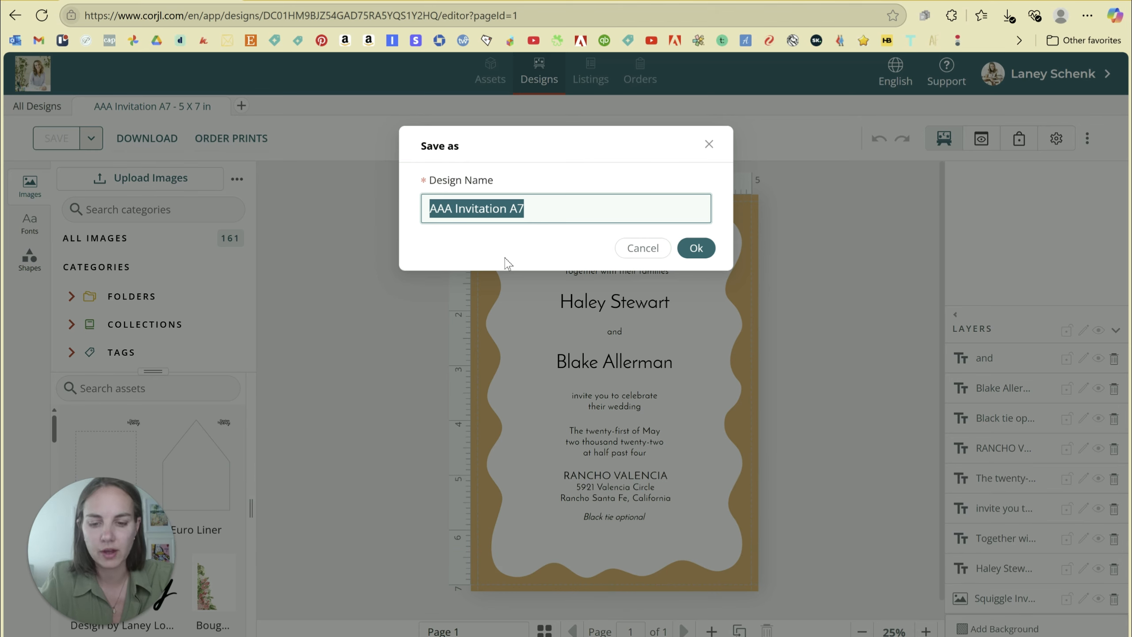
type("Fram")
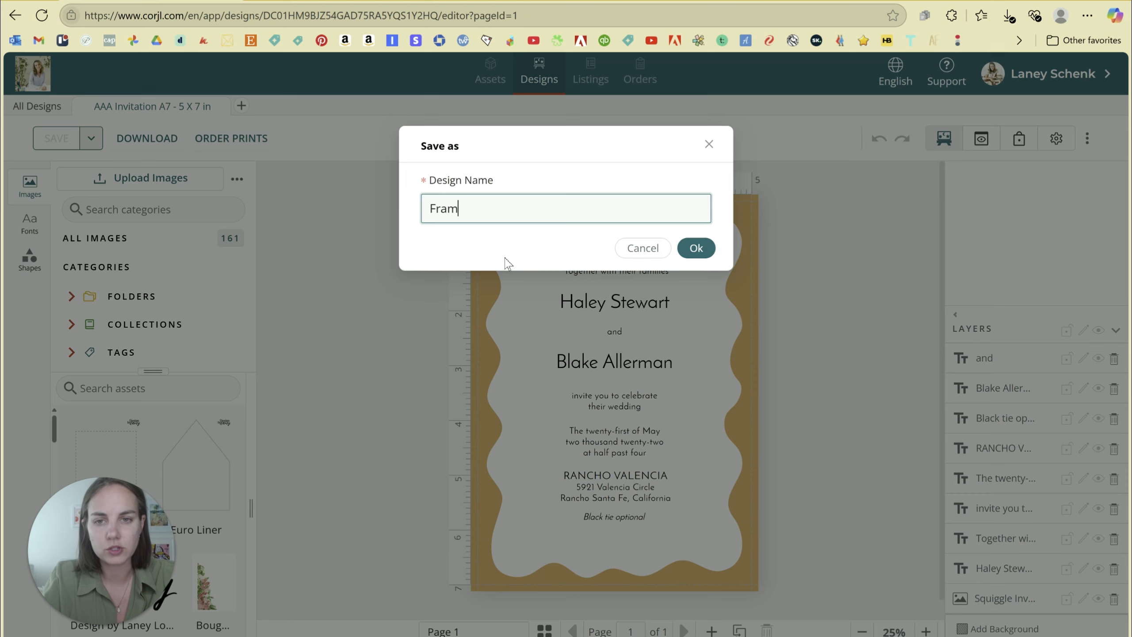
key("BackSpace")
key("BackSpace")
key("BackSpace")
type("Arch S")
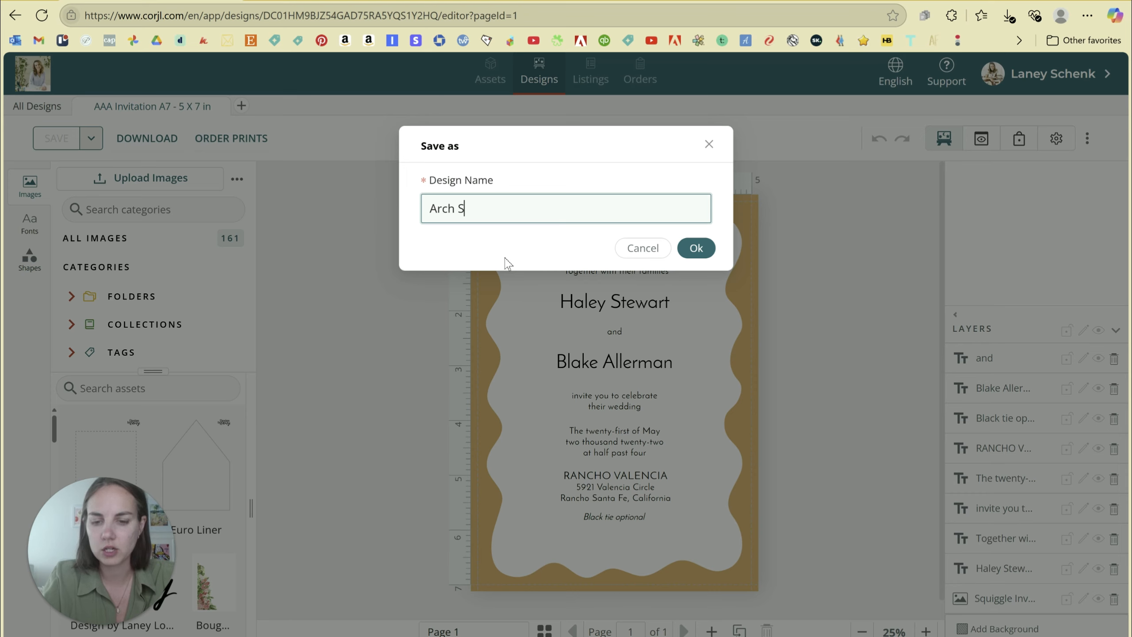
type("callop Frame Invitation")
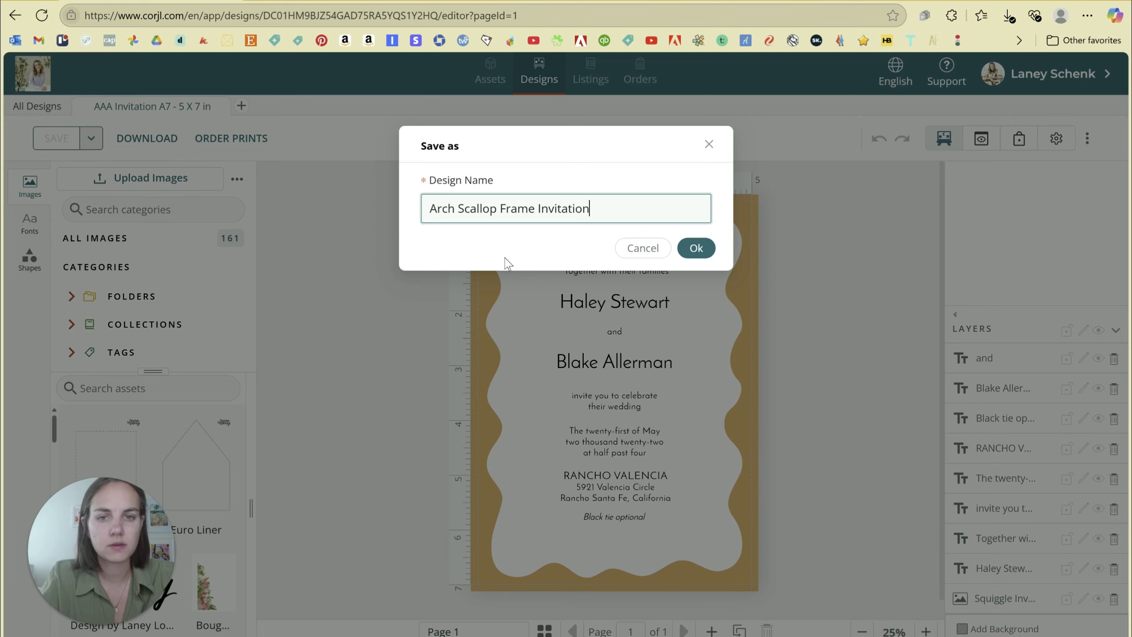
left_click(696, 248)
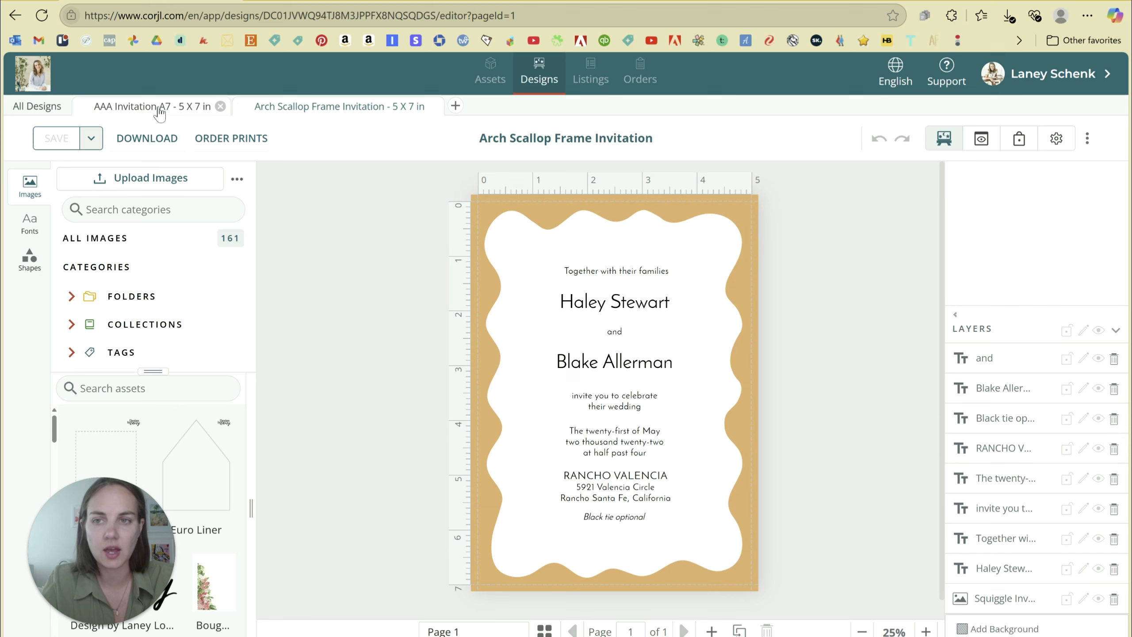
Close the AAA Invitation A7 tab and delete the wavy gold frame from the copy.
left_click(221, 107)
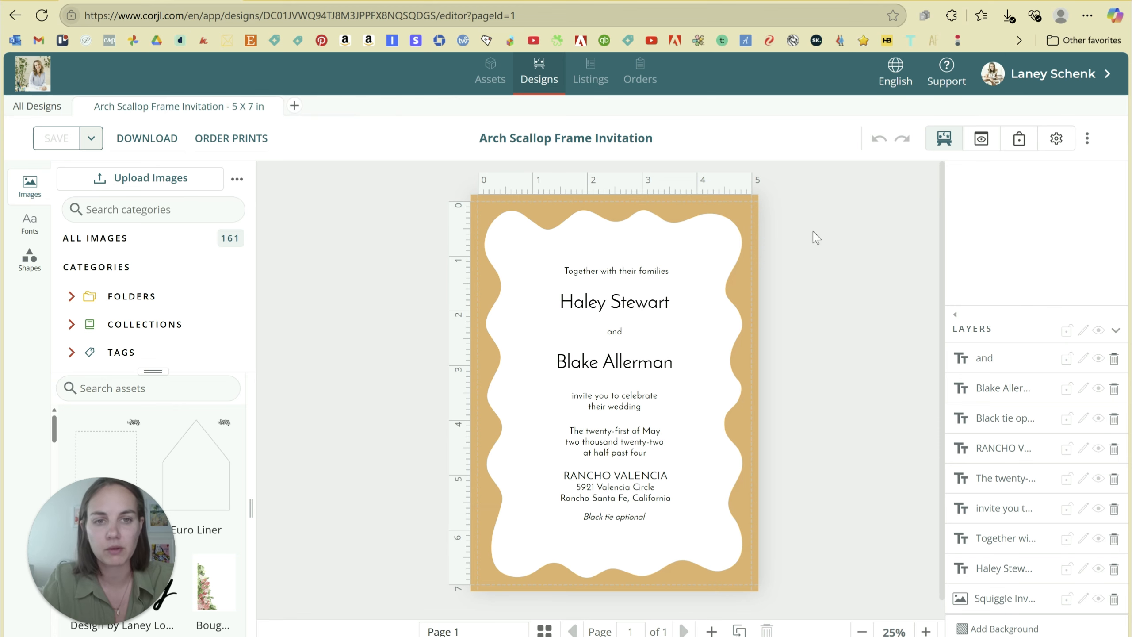
left_click(722, 218)
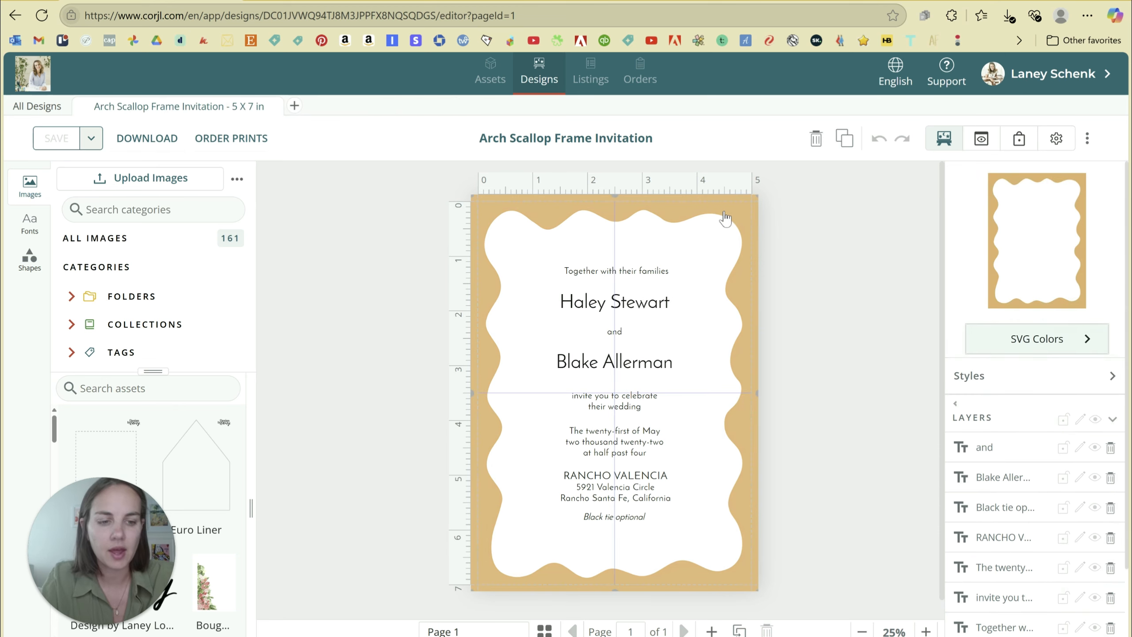
key("Delete")
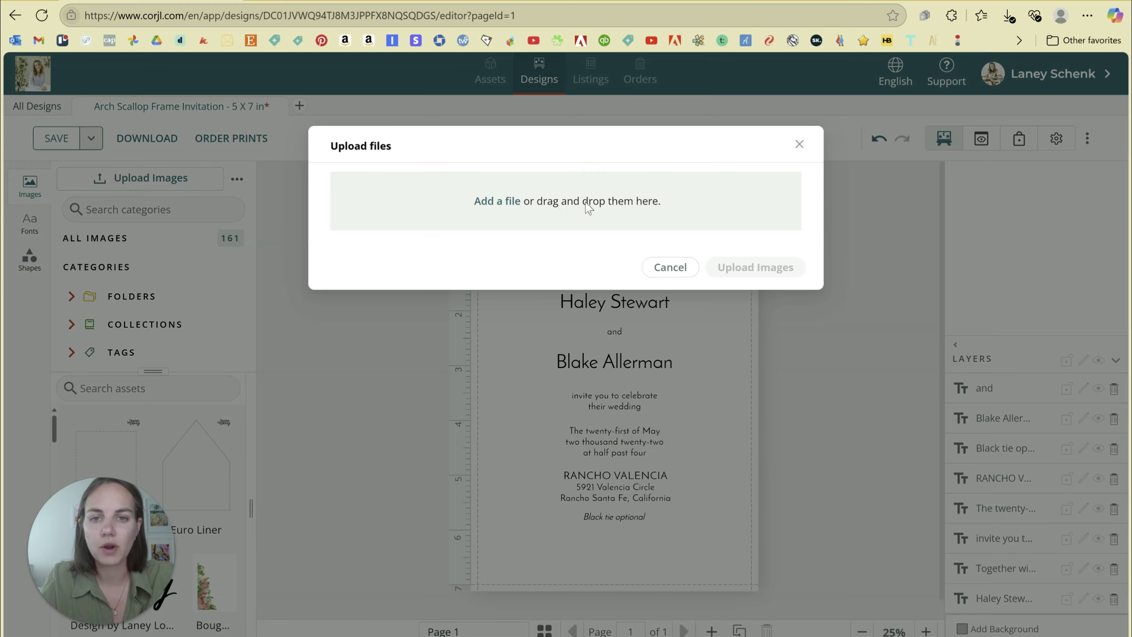
Choose Arched Scallop Frame-01 and Scallop Frame Text-02 from Desktop > Content for Leave > Corjl for upload.
left_click(548, 202)
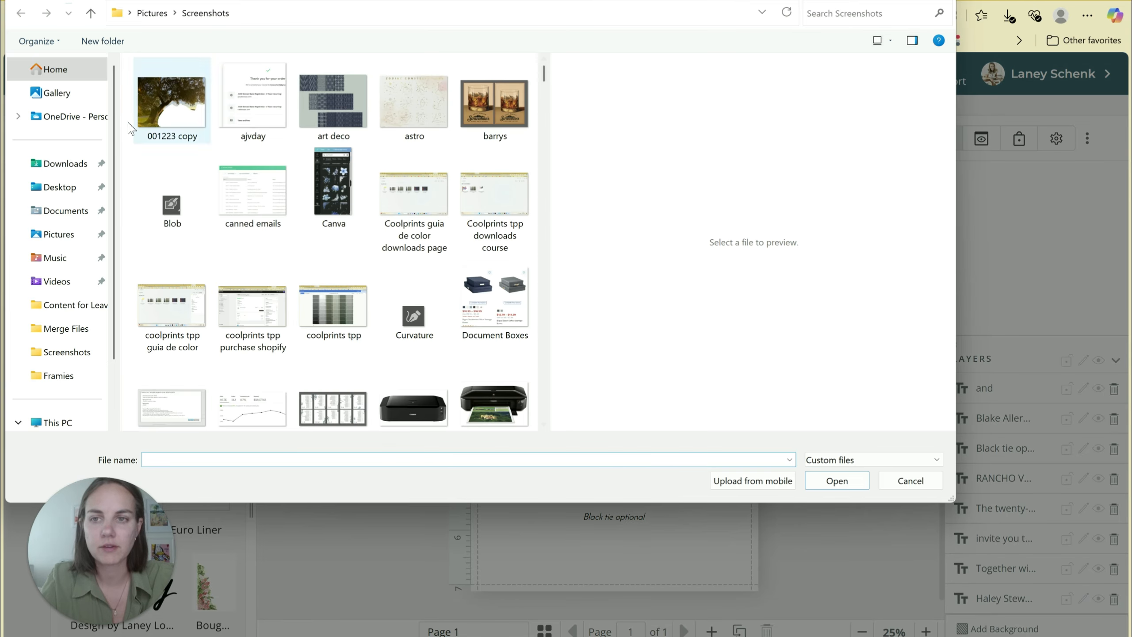
left_click(70, 191)
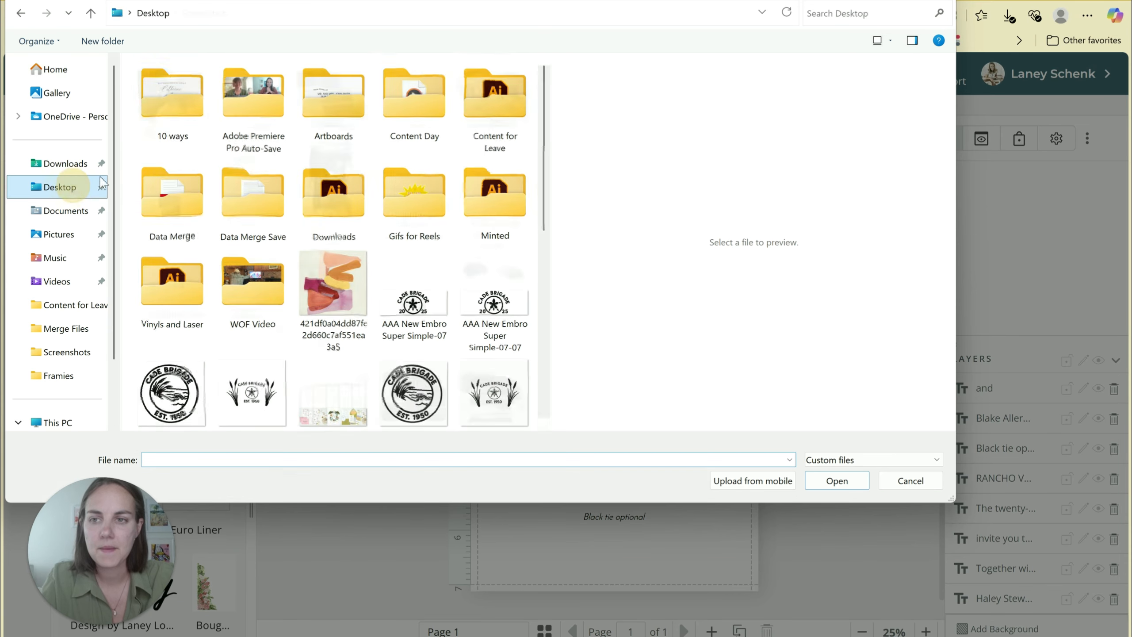
double_click(491, 100)
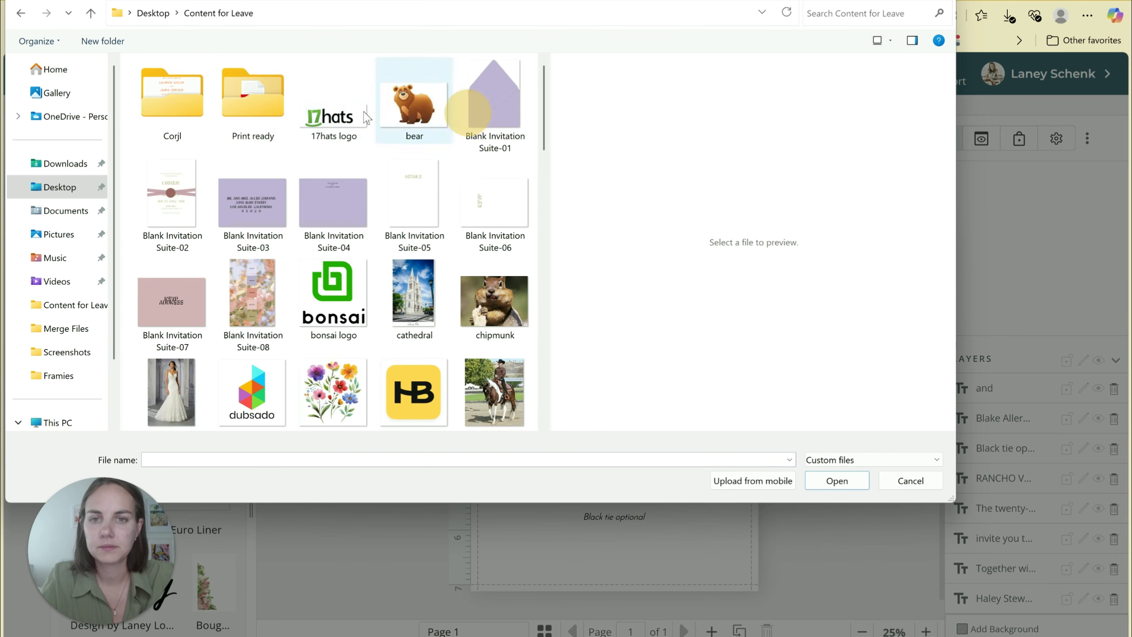
double_click(172, 115)
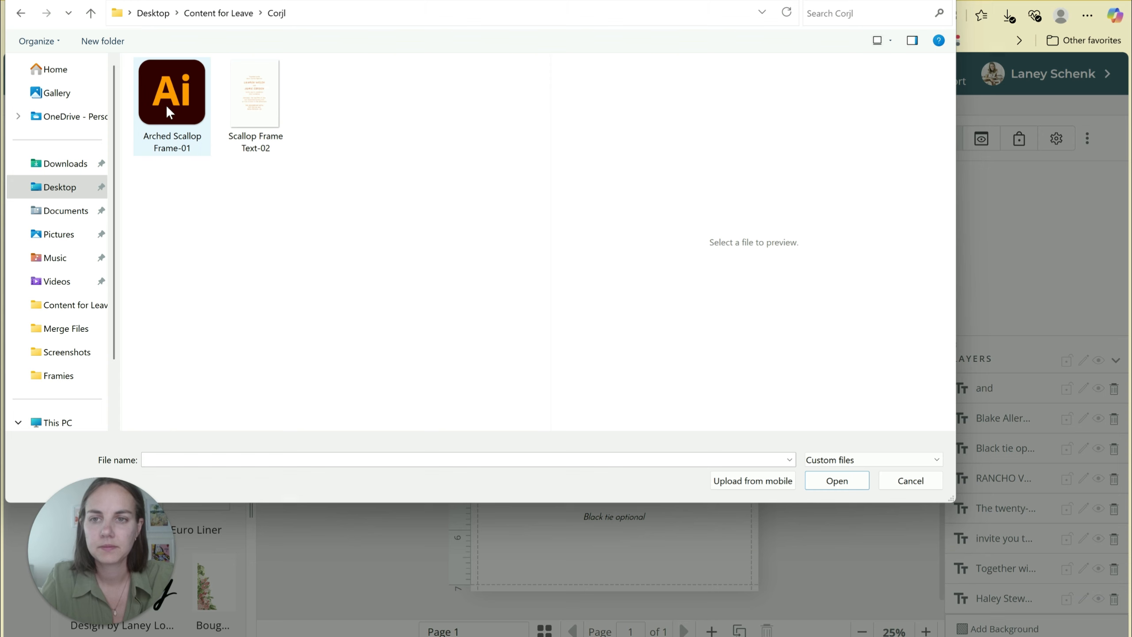
left_click(169, 112)
left_click(255, 96, "ctrl")
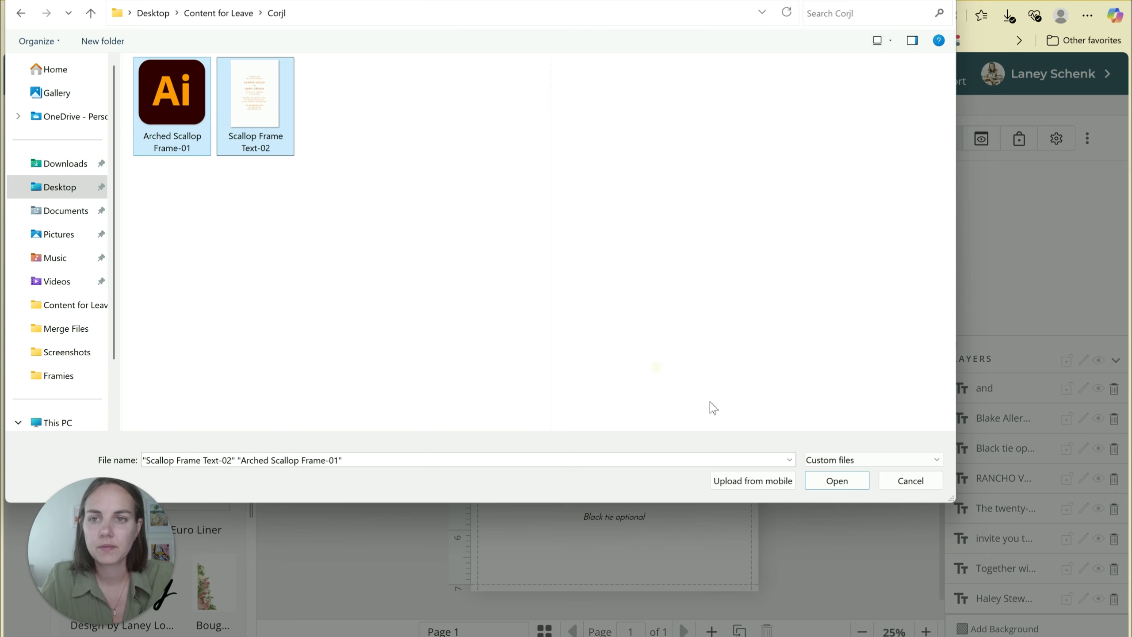
left_click(829, 485)
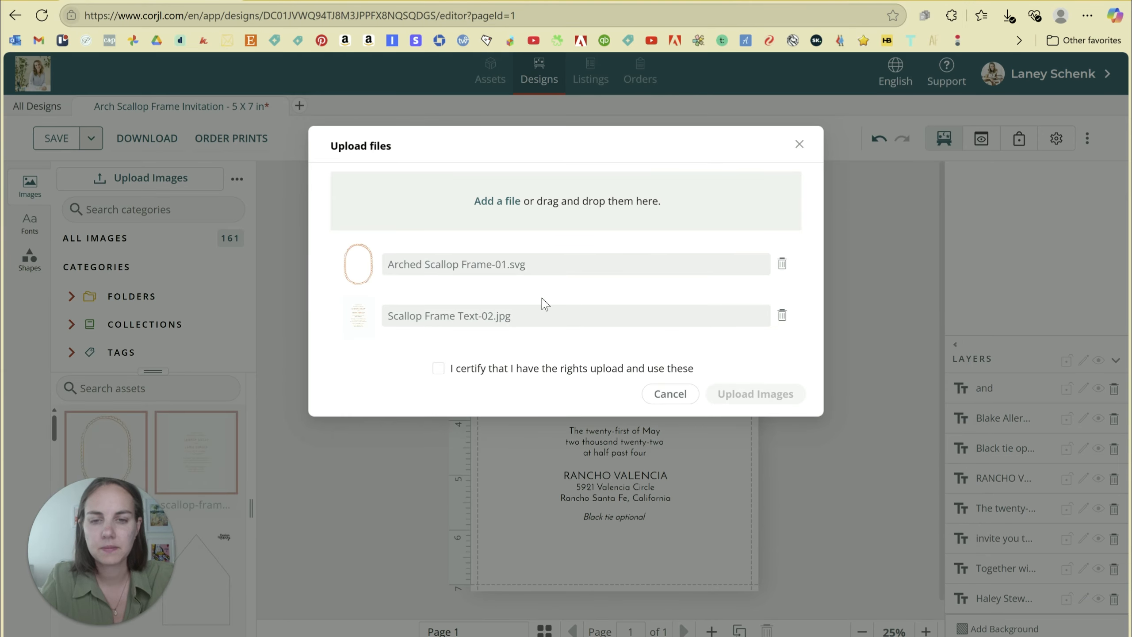
Certify upload rights, rename the frame file to arched-scallop-frame-01, and upload both images.
left_click(439, 369)
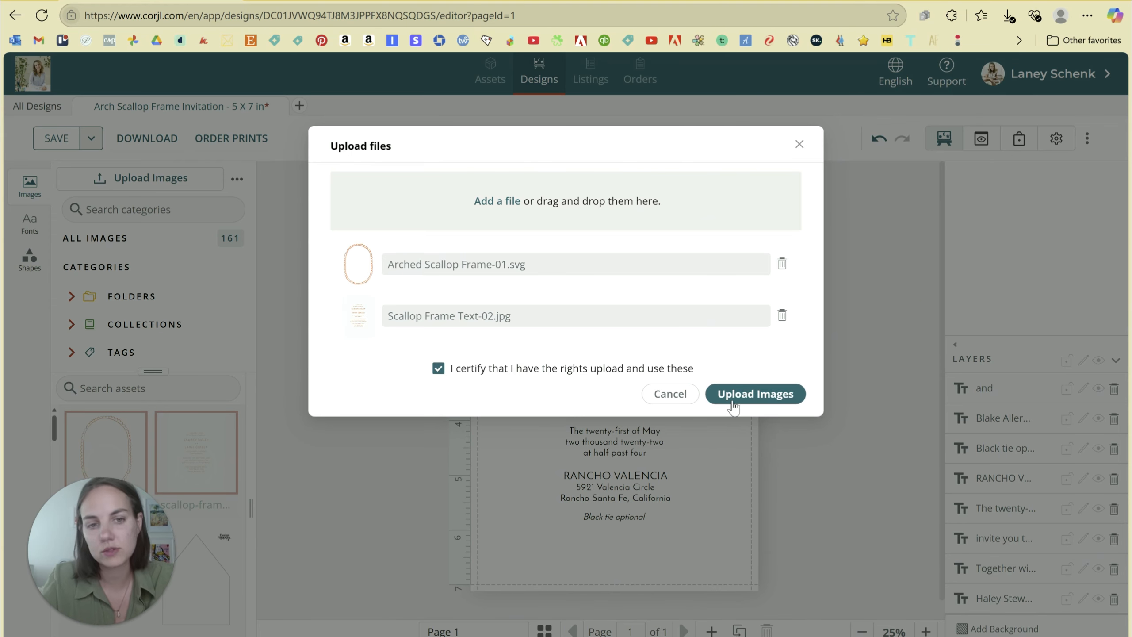
left_click(732, 401)
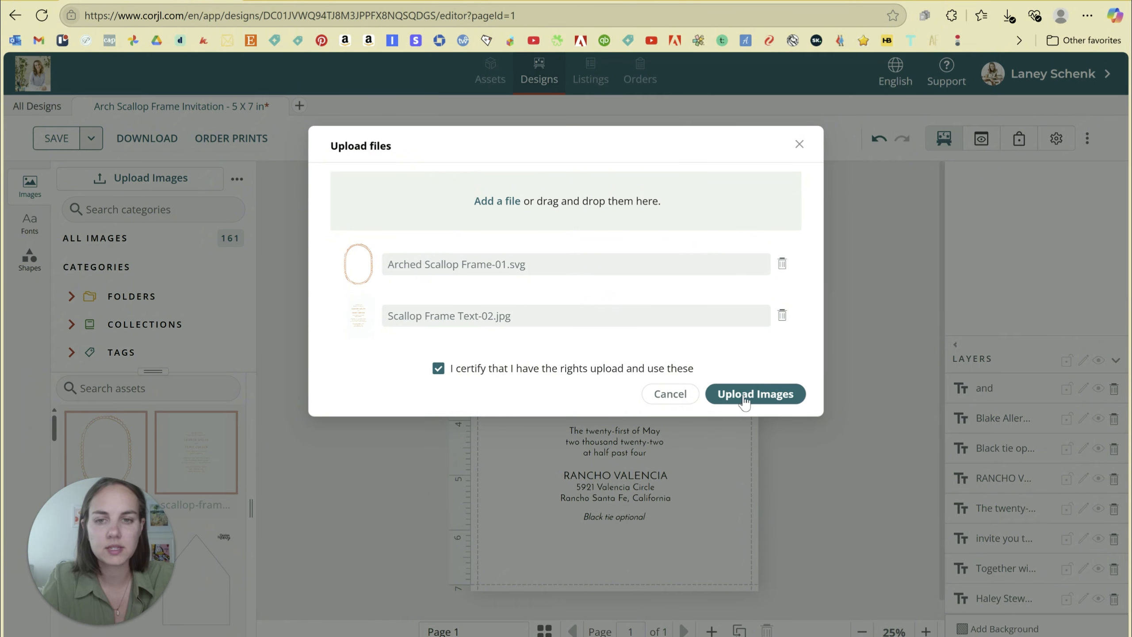
left_click_drag(431, 257, 529, 271)
left_click(545, 265)
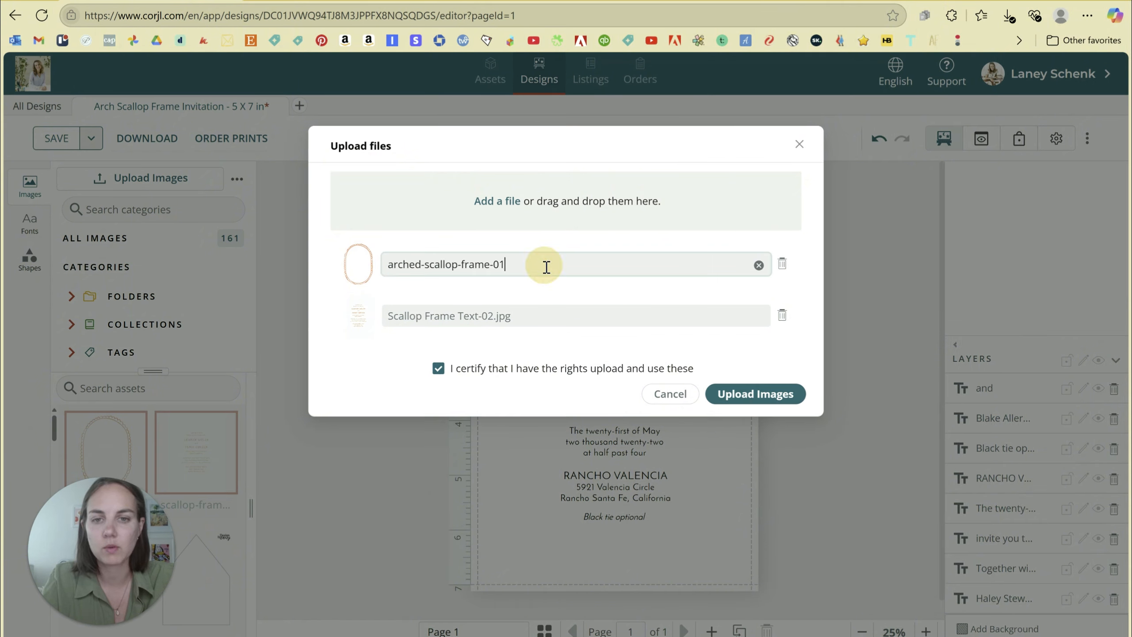
left_click(788, 403)
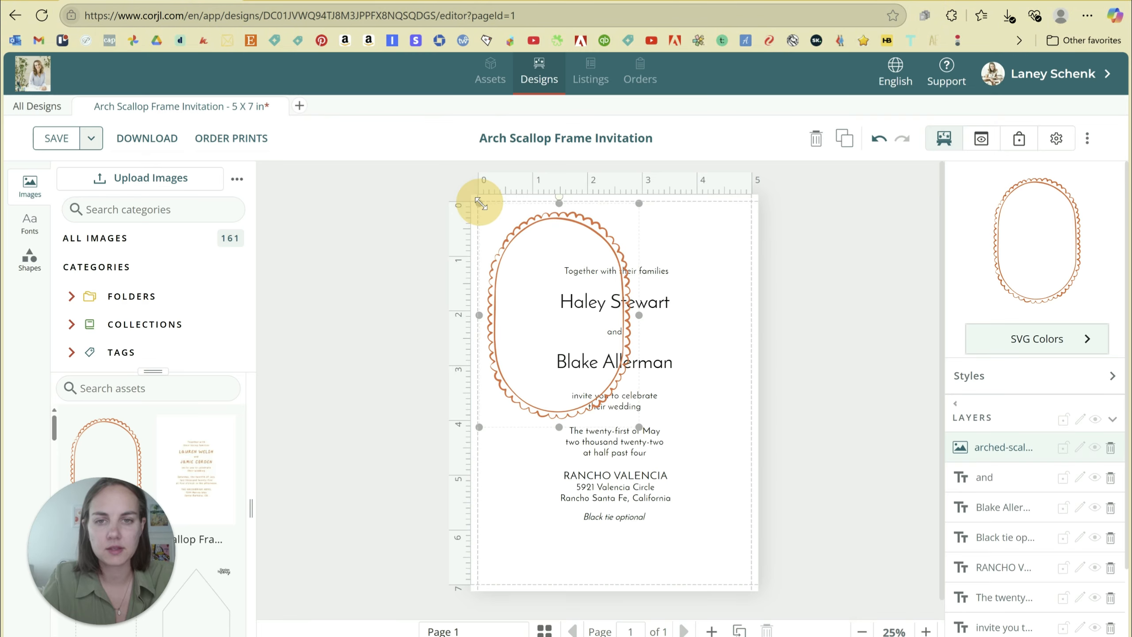
Stretch the orange scallop frame from the top-left corner to fill the 5 x 7 in page.
left_click_drag(479, 208, 477, 206)
left_click(529, 278)
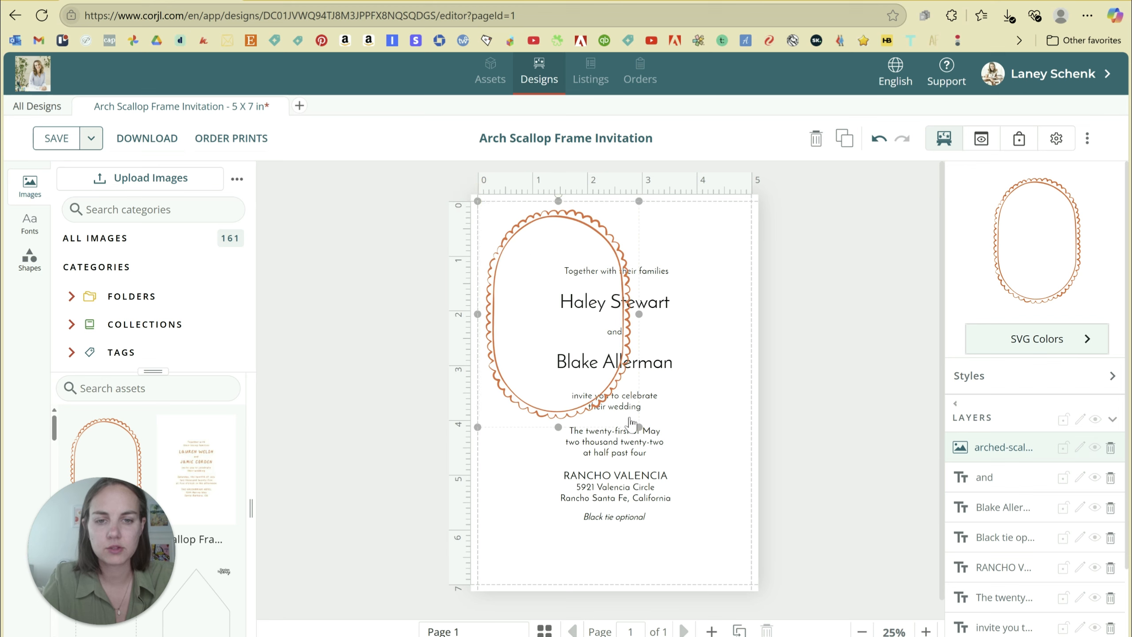
left_click_drag(639, 425, 763, 581)
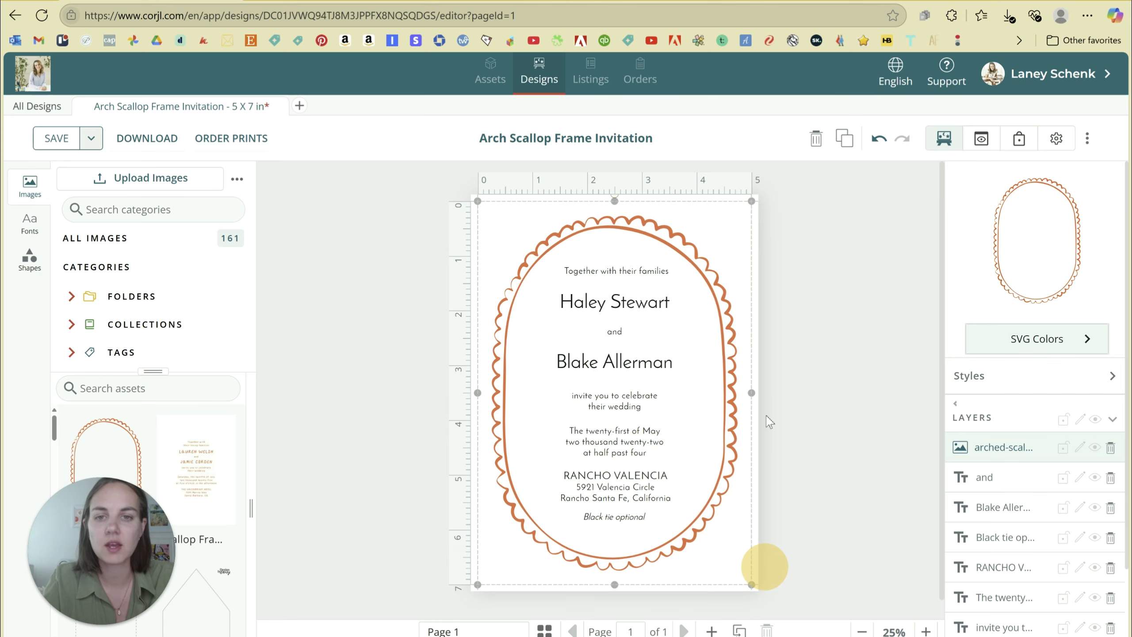
left_click(838, 208)
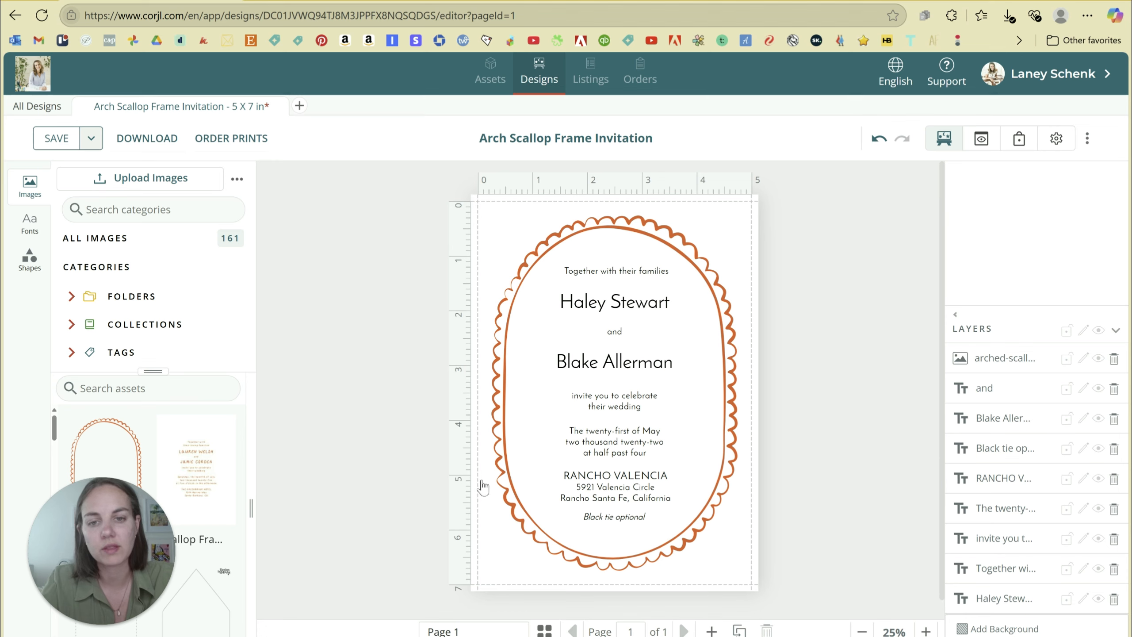
left_click(697, 268)
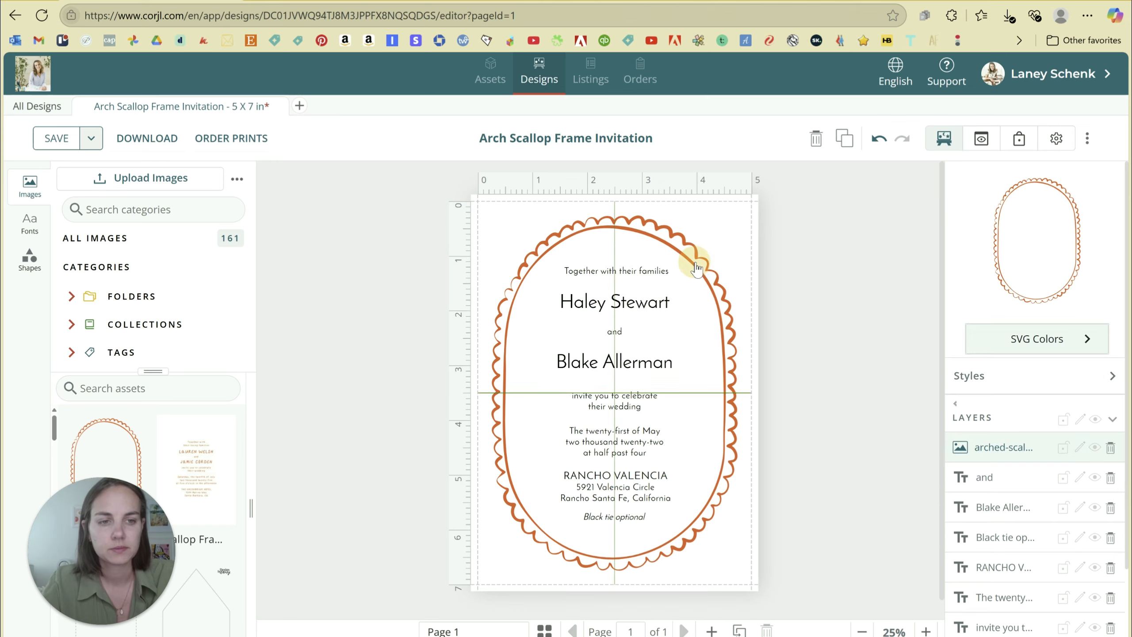
left_click(1077, 346)
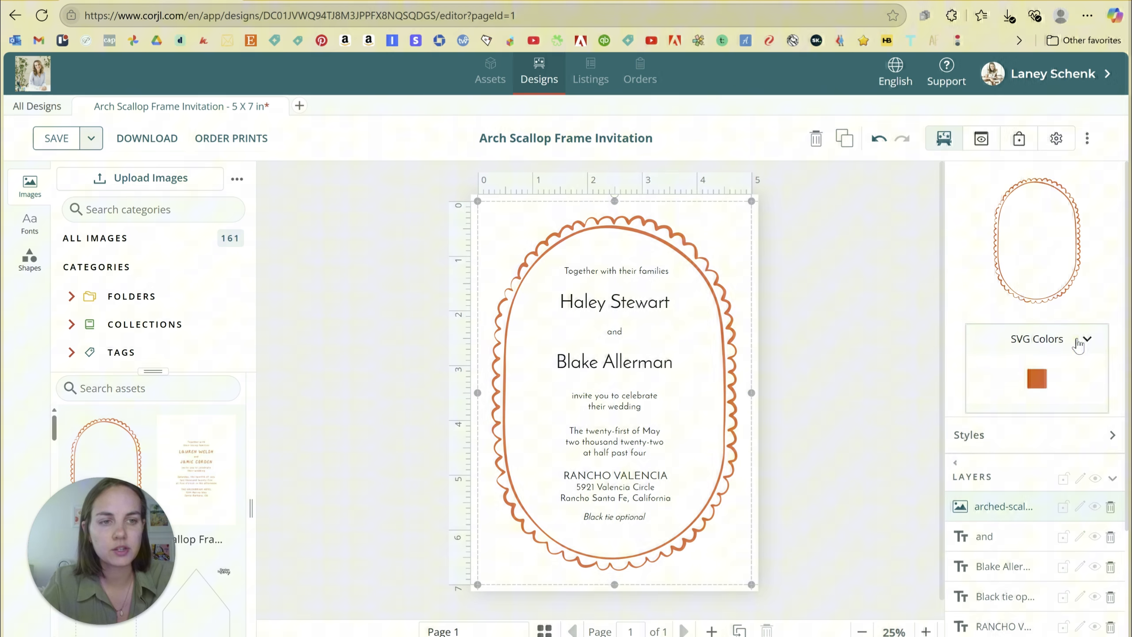
left_click(1038, 381)
left_click(906, 484)
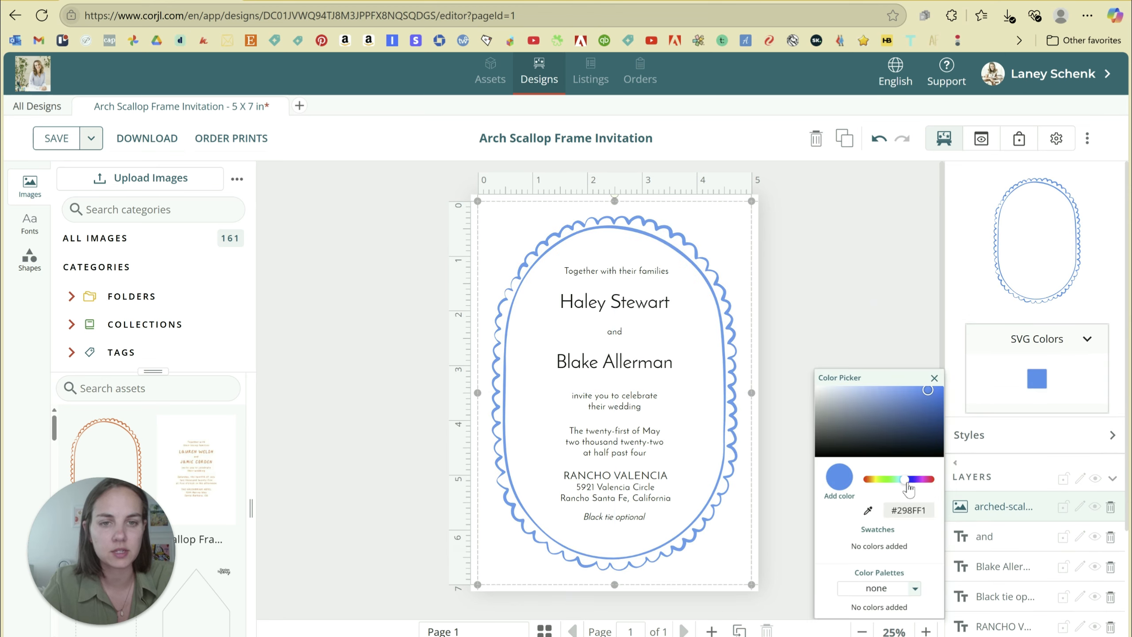
left_click(869, 225)
key("ctrl+z")
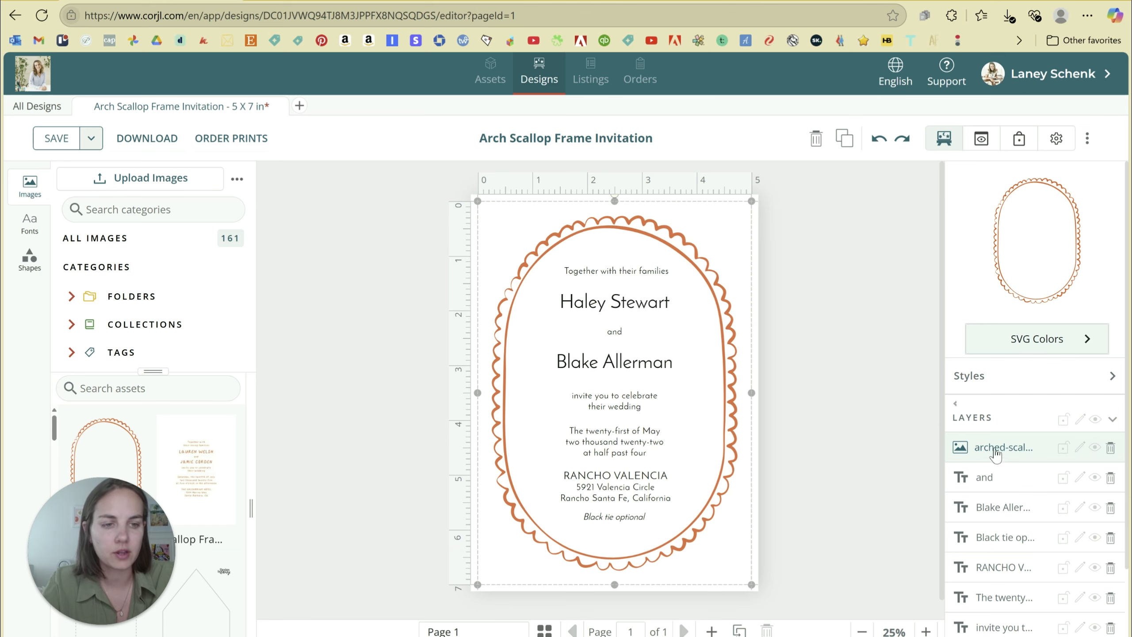
Move the arched-scallop frame layer below all text layers and lock it.
left_click_drag(995, 454, 1005, 611)
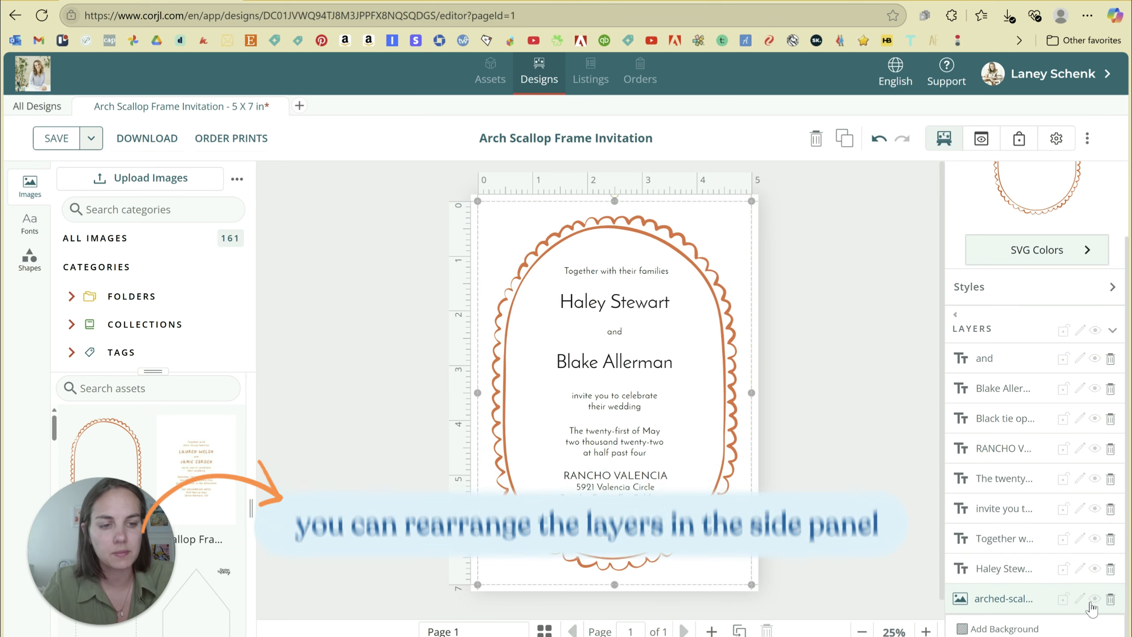
left_click(1063, 599)
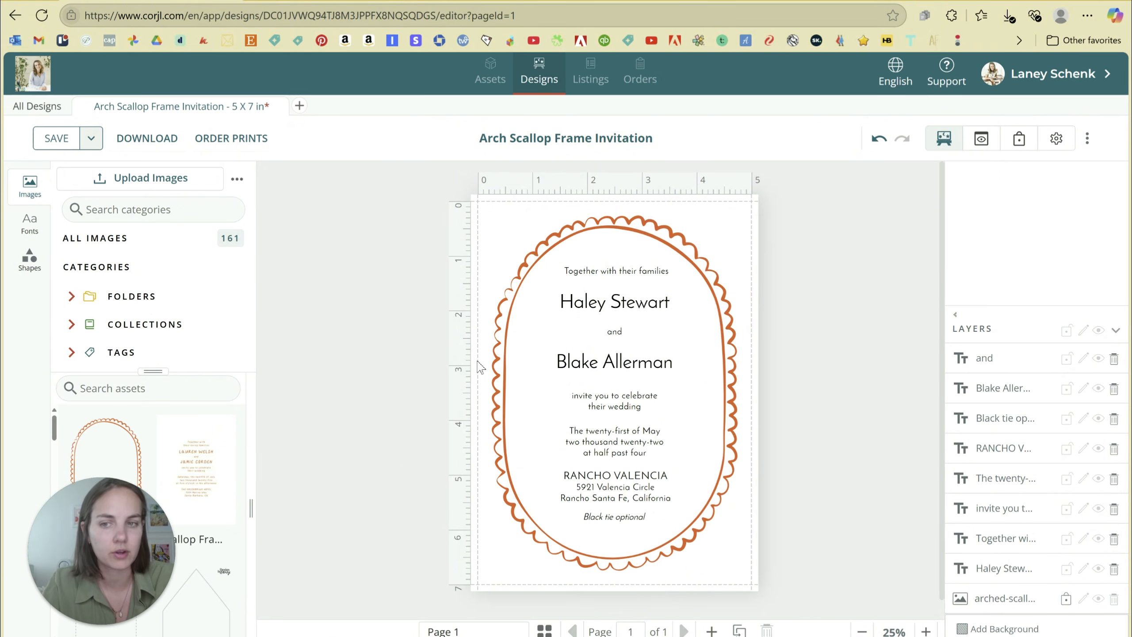
Add the Scallop Frame Text image and drag its layer below every other layer.
left_click(196, 468)
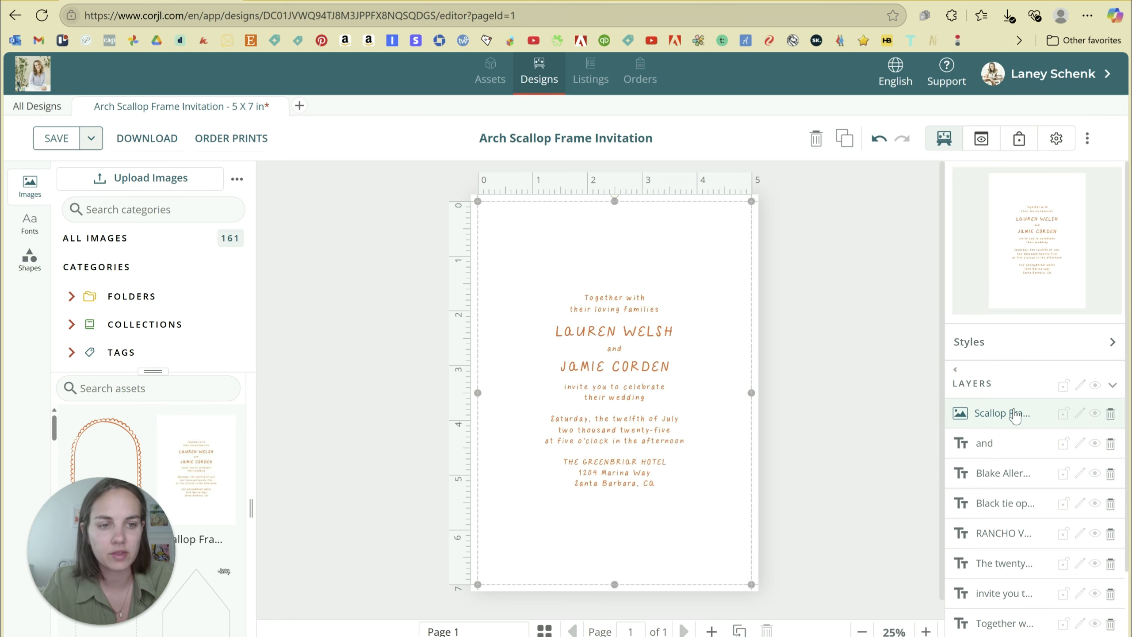
left_click_drag(1015, 415, 1033, 593)
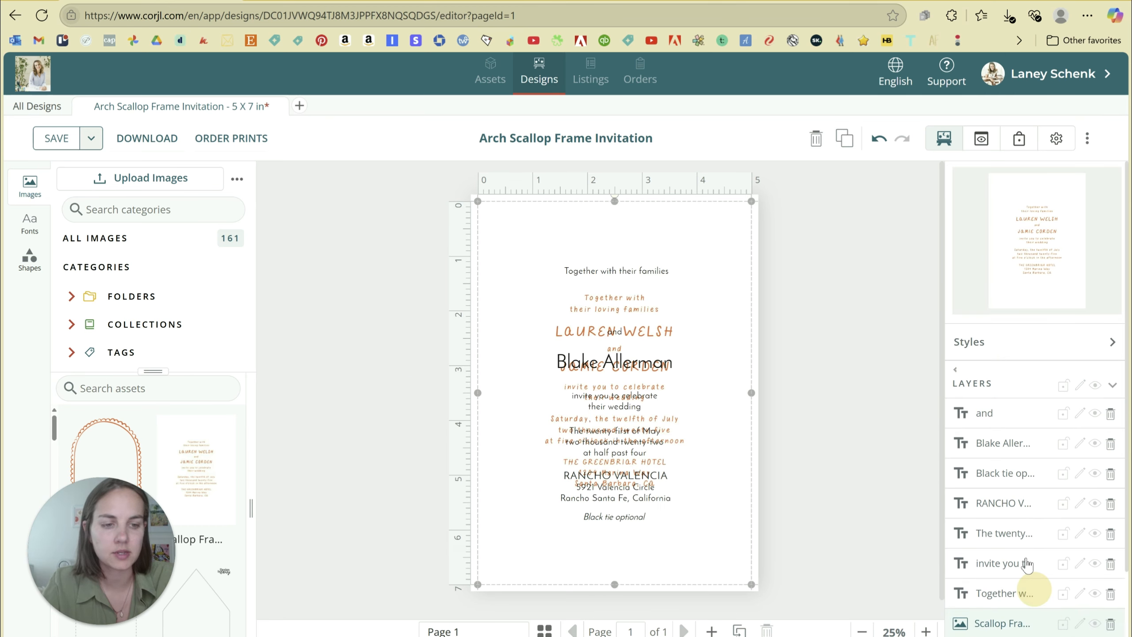
scroll(1027, 558, "down", 2)
left_click_drag(1009, 544, 1011, 601)
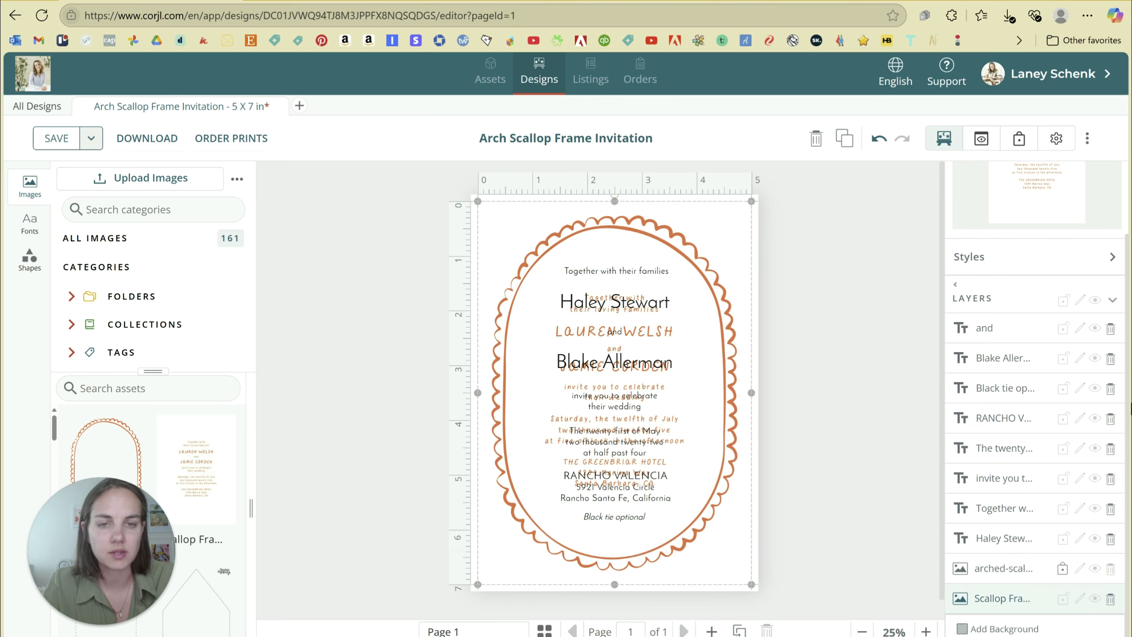
scroll(998, 242, "up", 2)
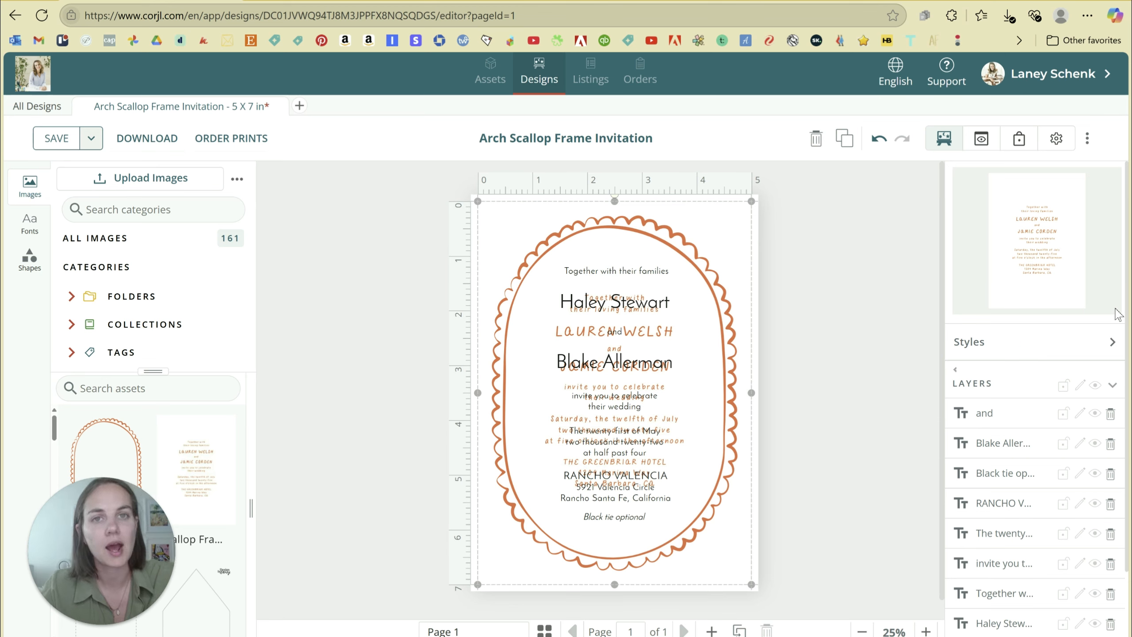
Switch the side library to Fonts and filter it to All Fonts.
left_click(29, 222)
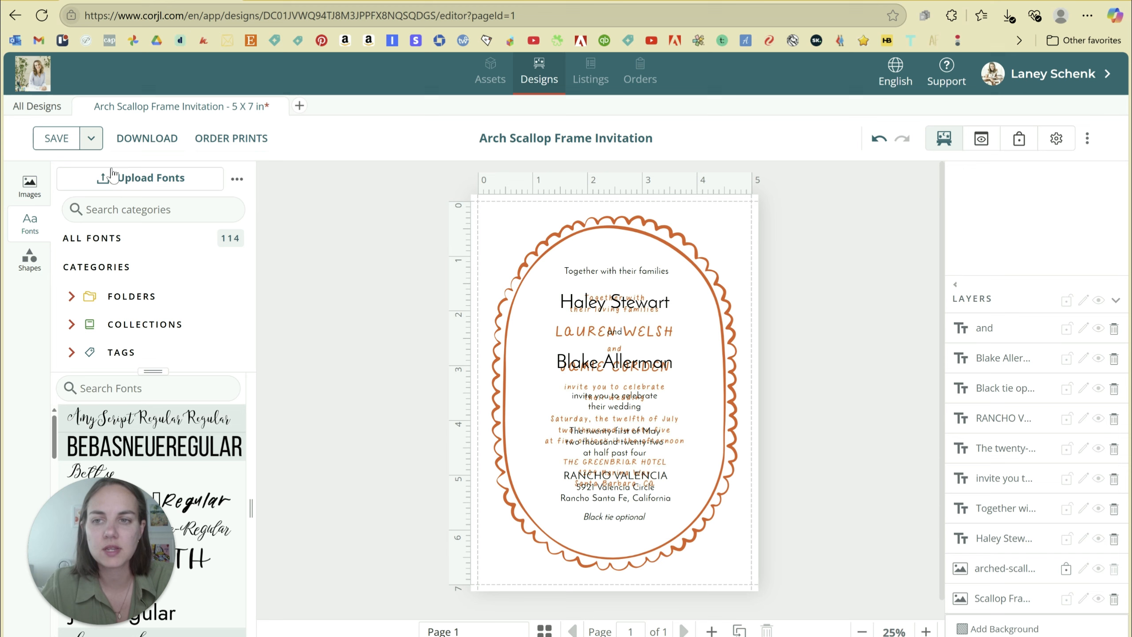
left_click(110, 220)
left_click(84, 238)
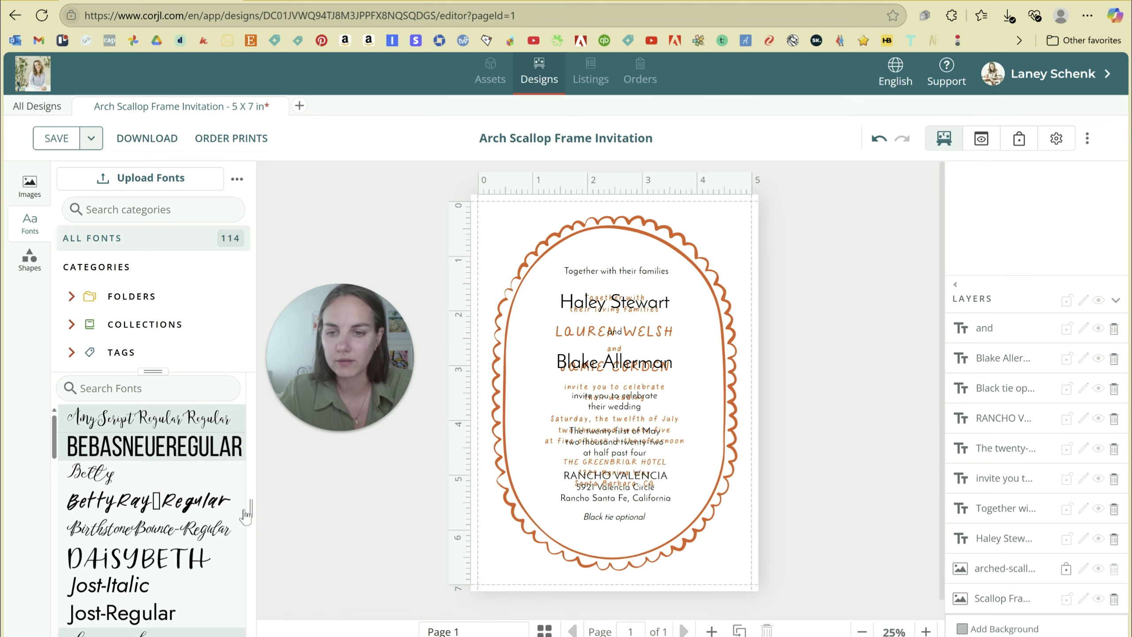
Browse the 114 fonts and bring up the Upload Fonts dialog.
scroll(152, 490, "down", 5)
scroll(174, 487, "down", 3)
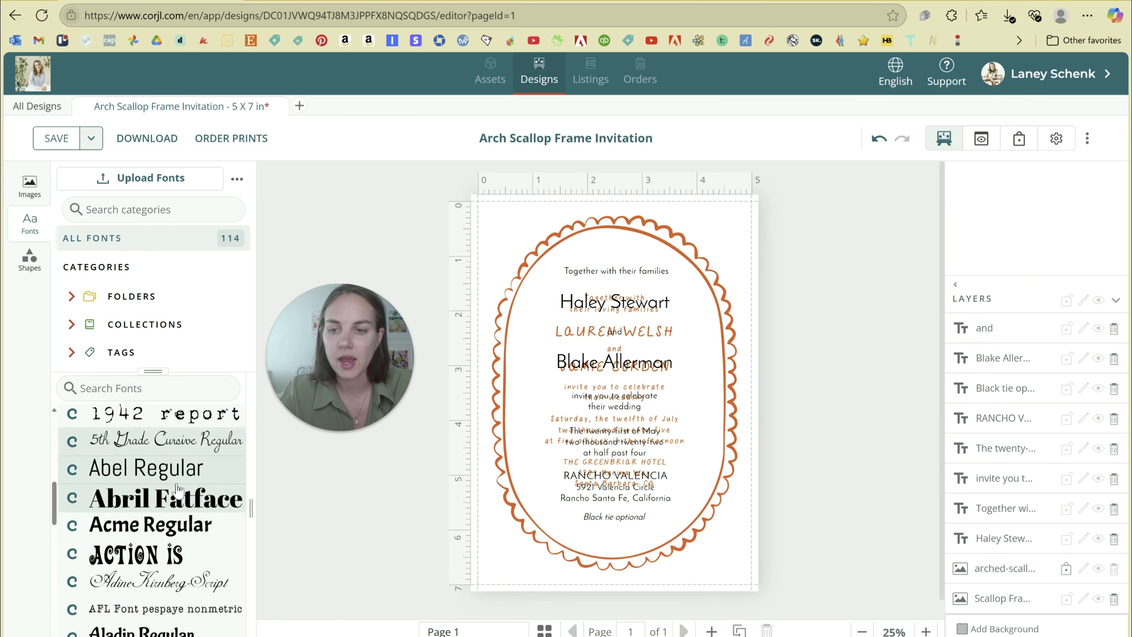
scroll(177, 489, "down", 8)
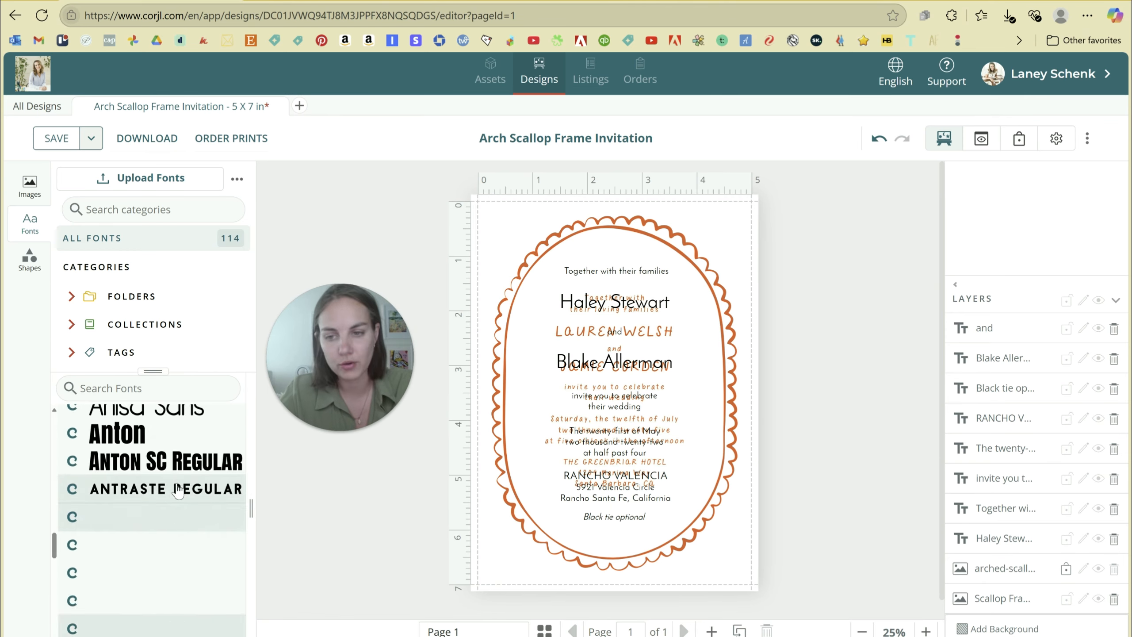
scroll(177, 488, "down", 10)
scroll(177, 488, "up", 9)
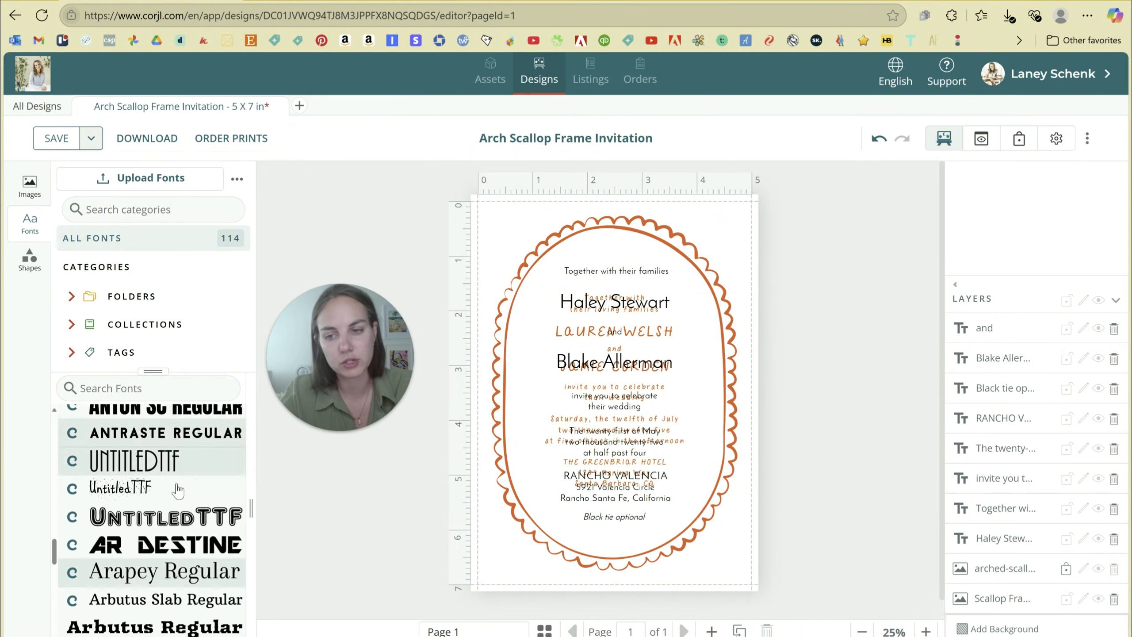
scroll(177, 488, "up", 15)
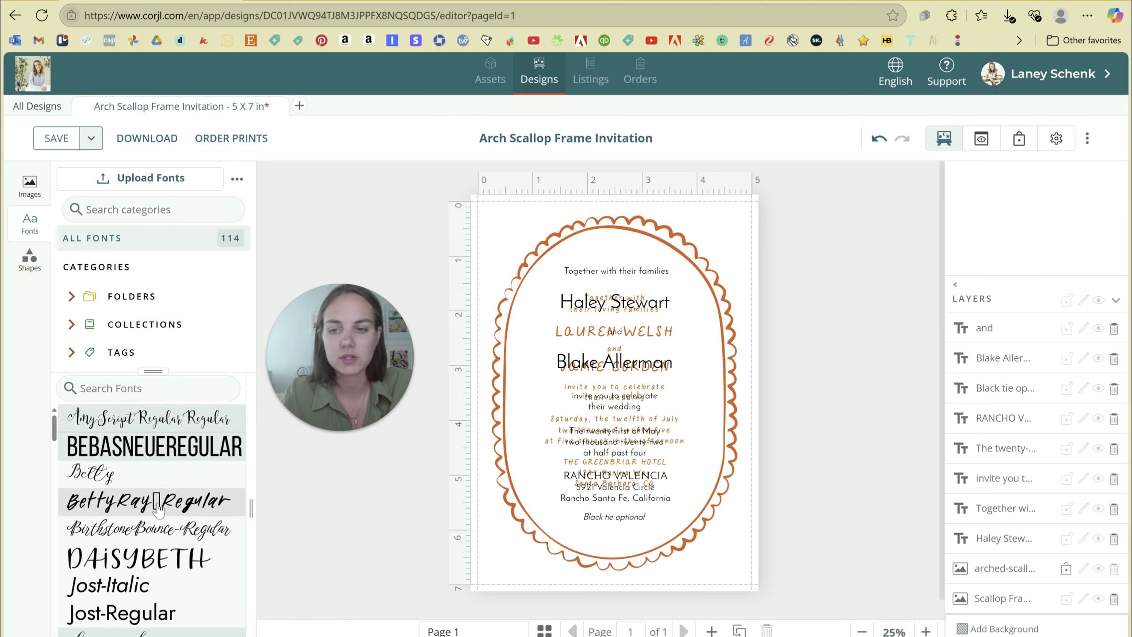
scroll(158, 508, "down", 12)
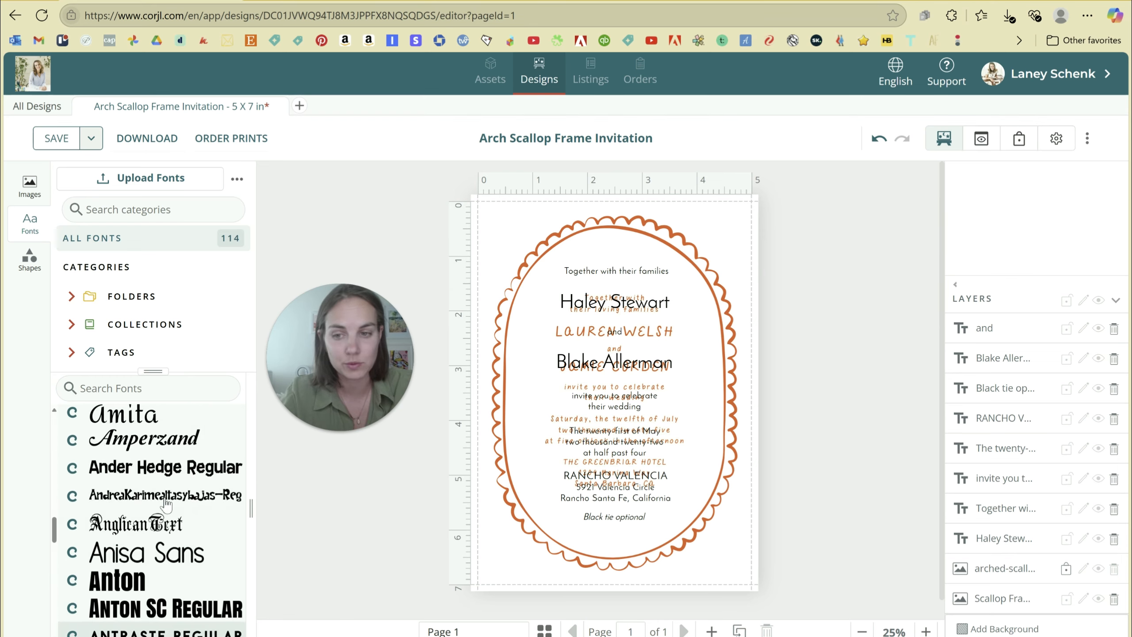
scroll(166, 505, "up", 12)
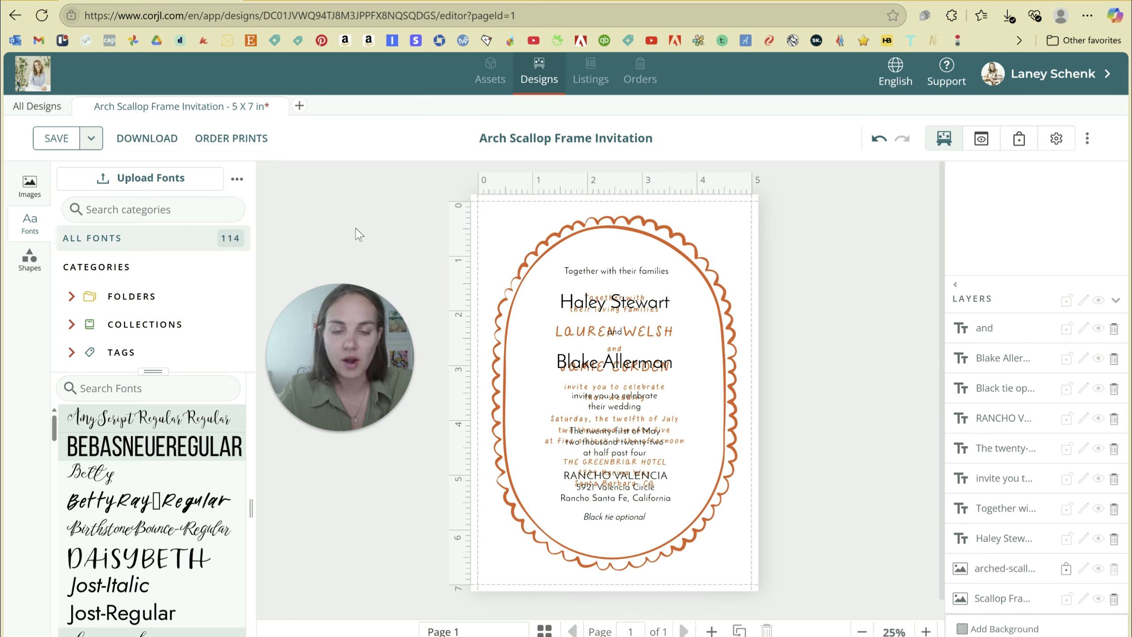
left_click(127, 179)
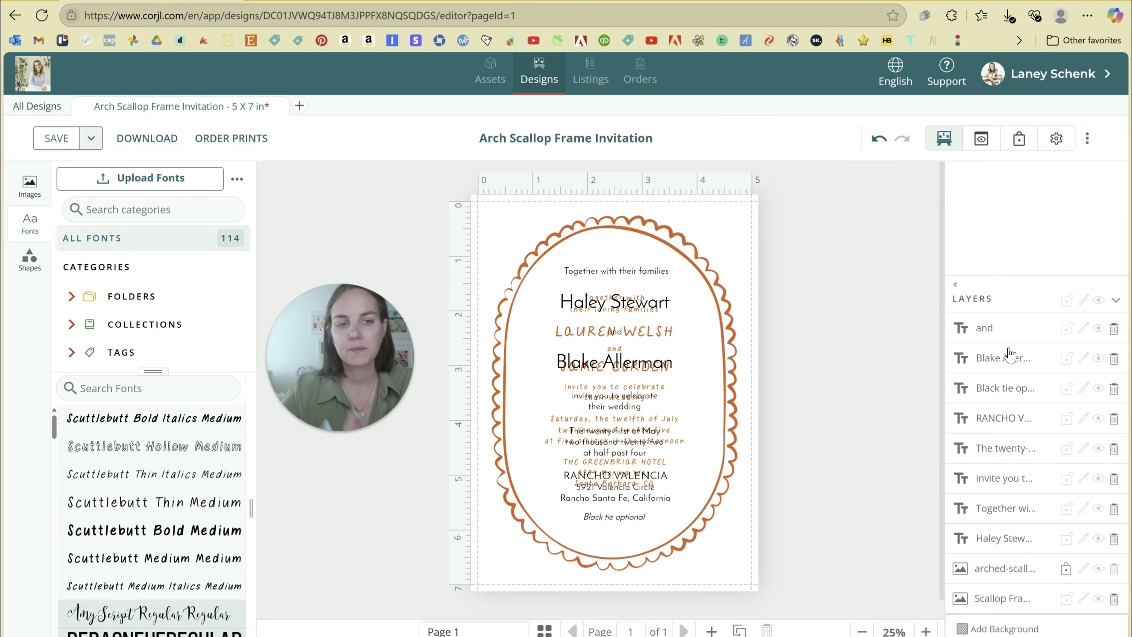
left_click(1000, 331)
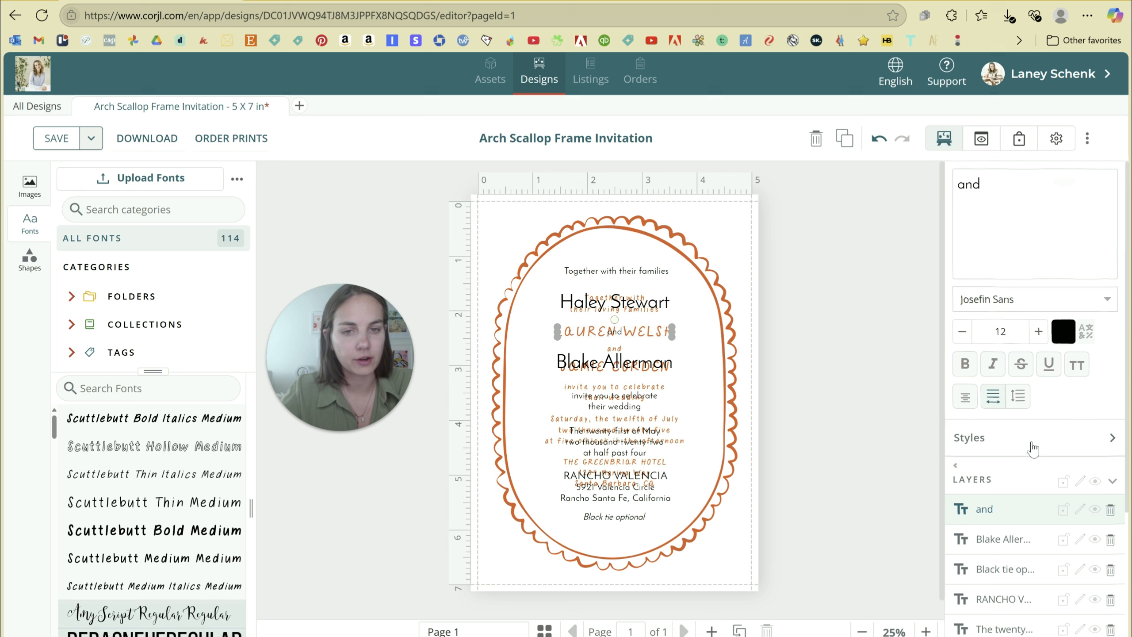
scroll(1031, 441, "down", 4)
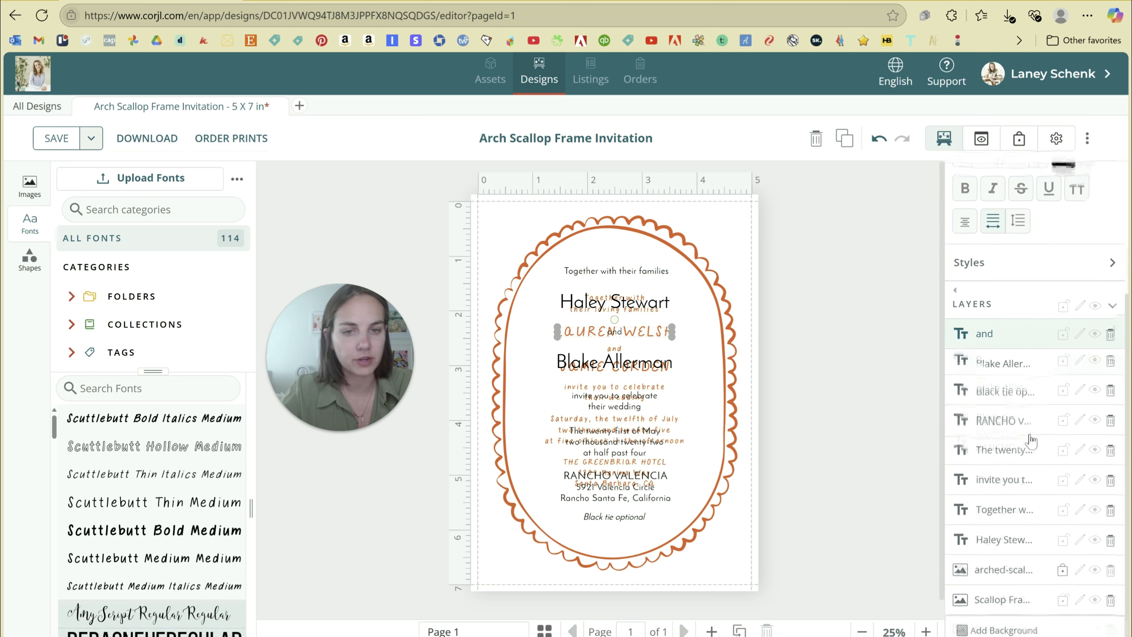
left_click(1000, 359)
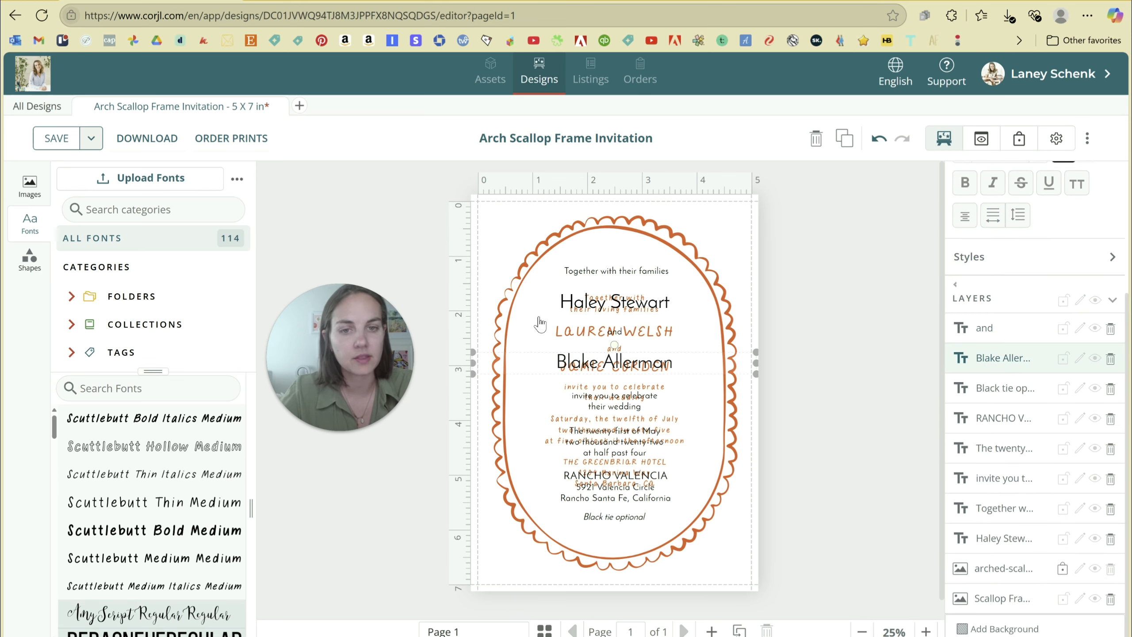
left_click(592, 307)
left_click(593, 272)
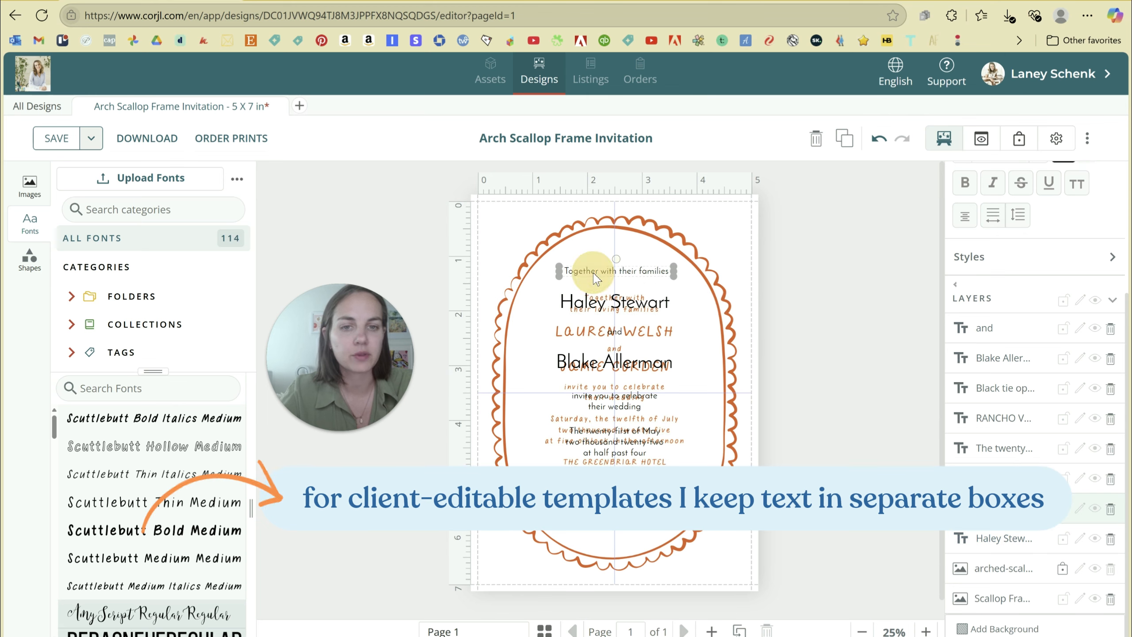
left_click(775, 295)
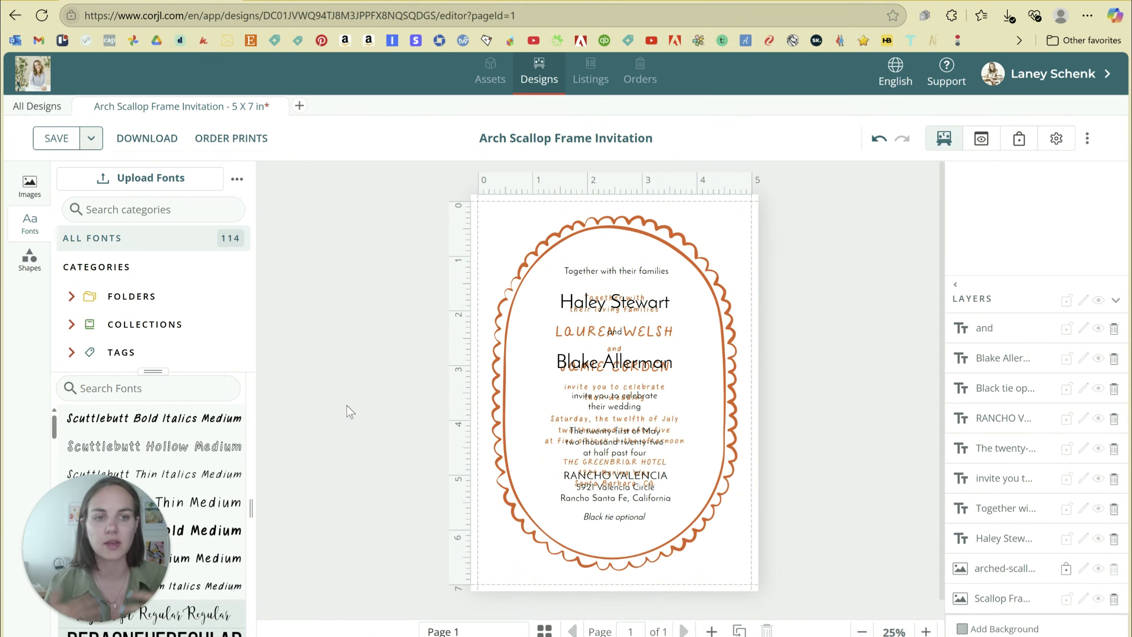
Replace the second name line's text with the new full name, then deselect it.
left_click(1003, 358)
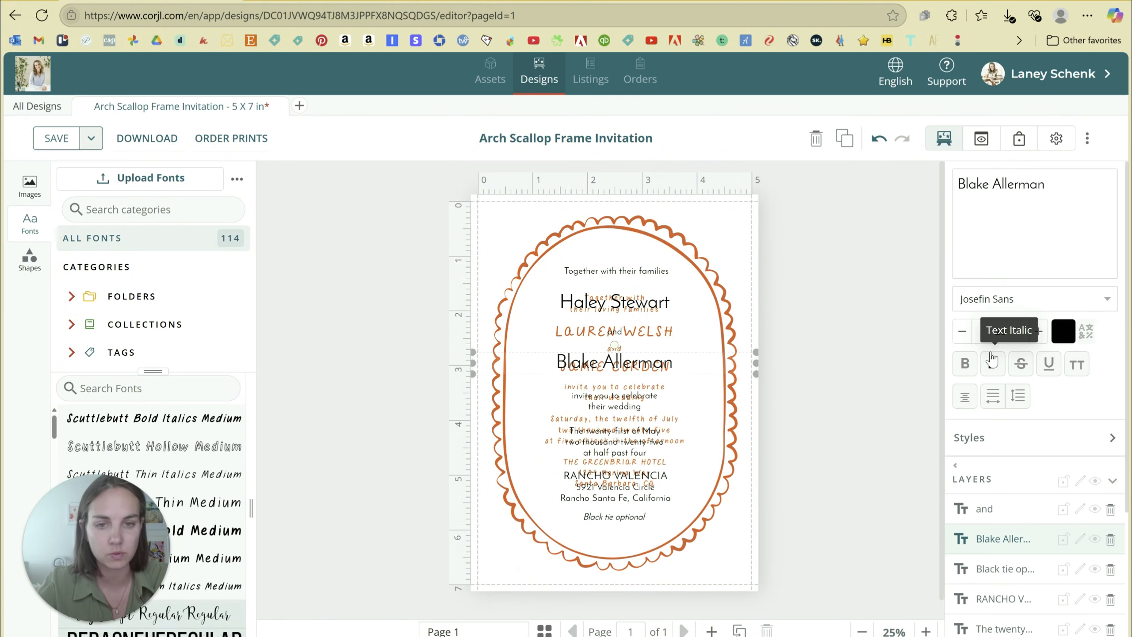
left_click_drag(1050, 214, 976, 199)
key("BackSpace")
key("BackSpace")
key("BackSpace")
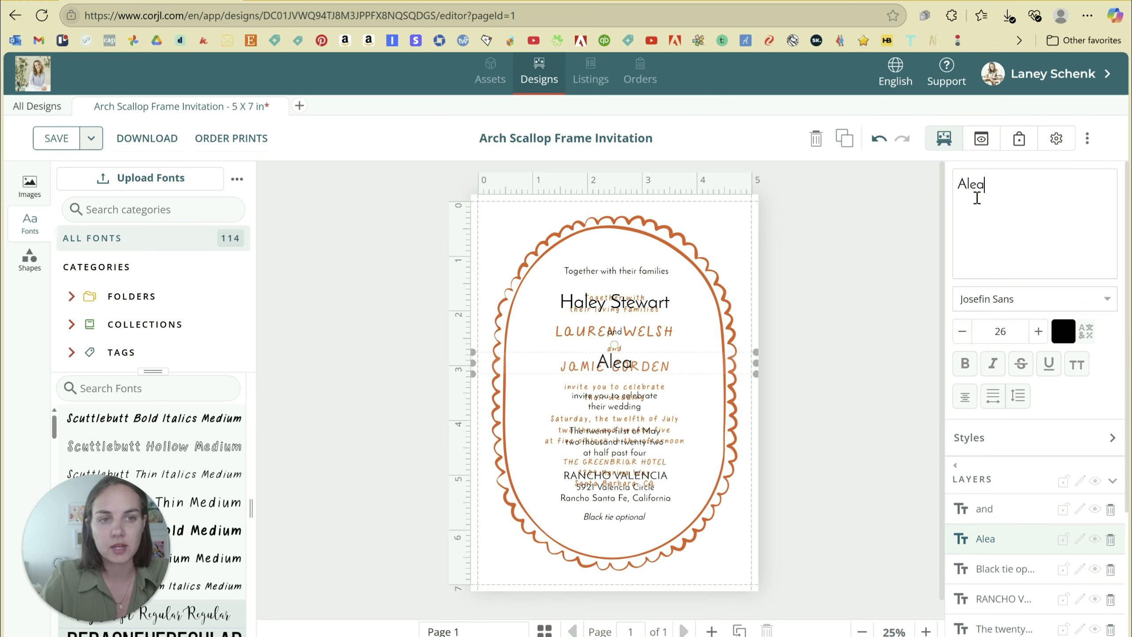
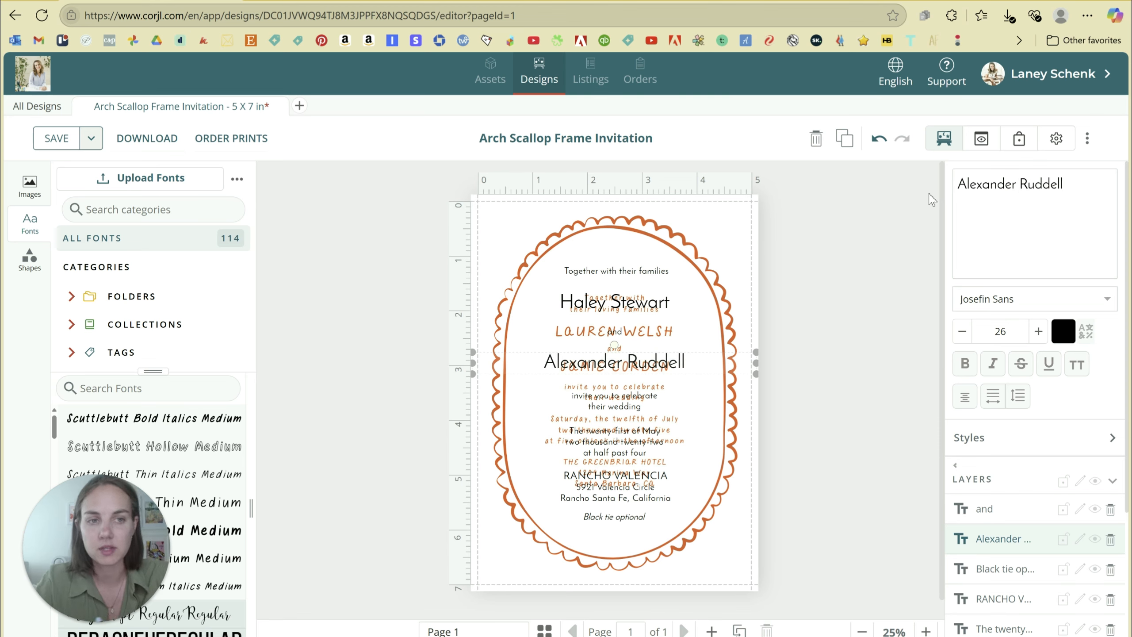
left_click(925, 210)
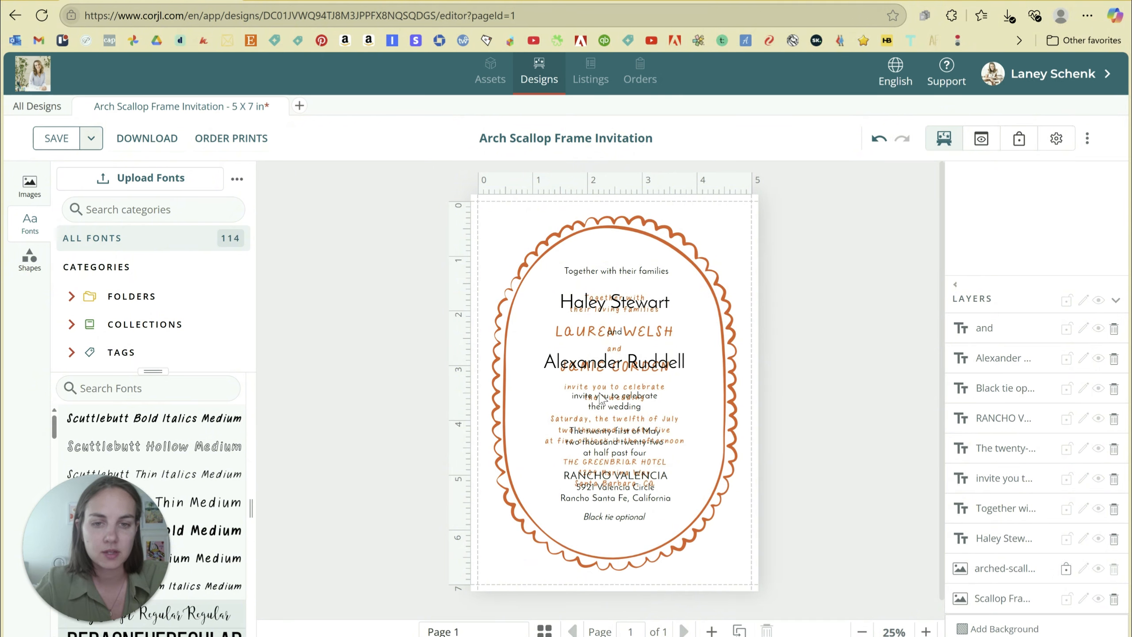
Move both name lines and 'Together with their families' down over the orange sample text.
left_click(640, 311)
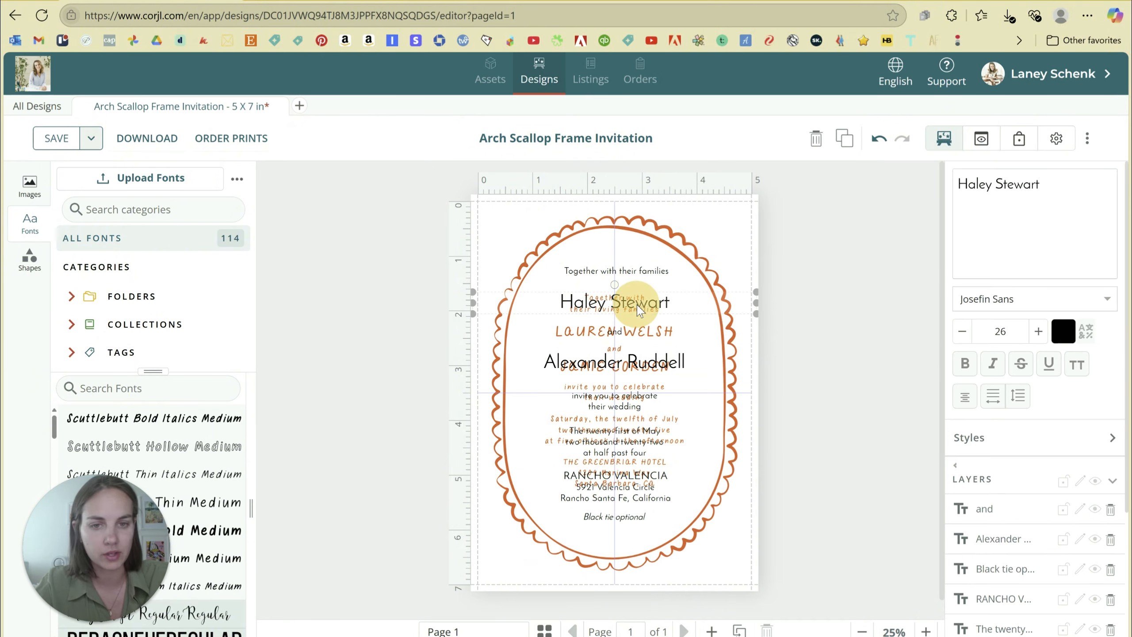
left_click_drag(646, 308, 695, 383)
left_click(654, 368)
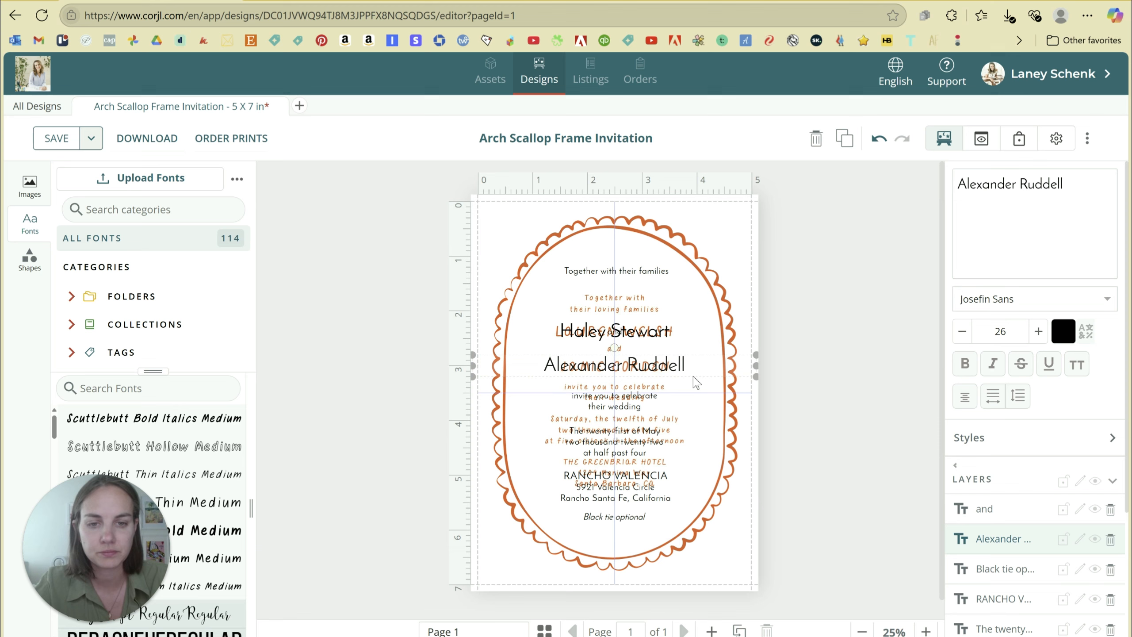
left_click_drag(618, 272, 623, 308)
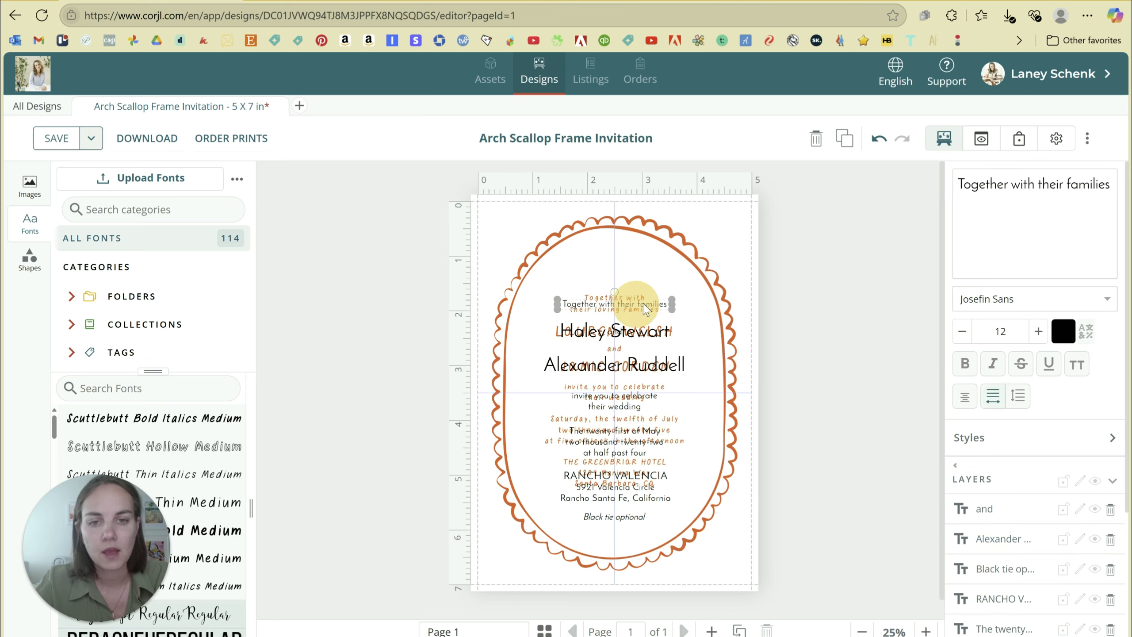
left_click(441, 310)
scroll(147, 439, "down", 2)
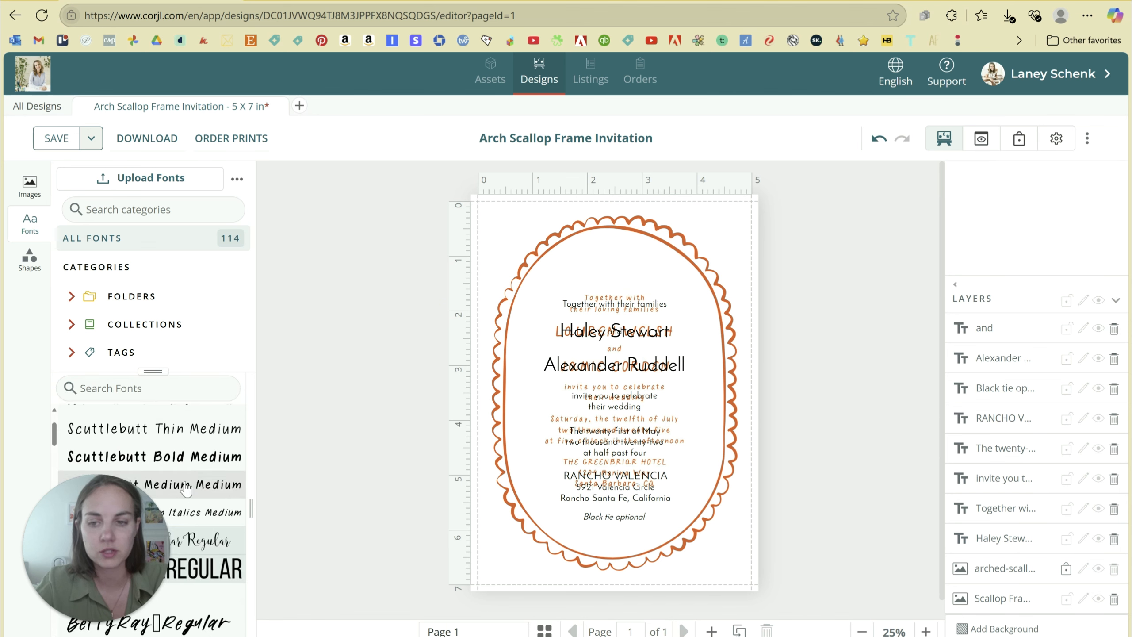
Try a Scuttlebutt Medium text box, discard it, and delete the 'Black tie optional' line.
scroll(191, 444, "down", 2)
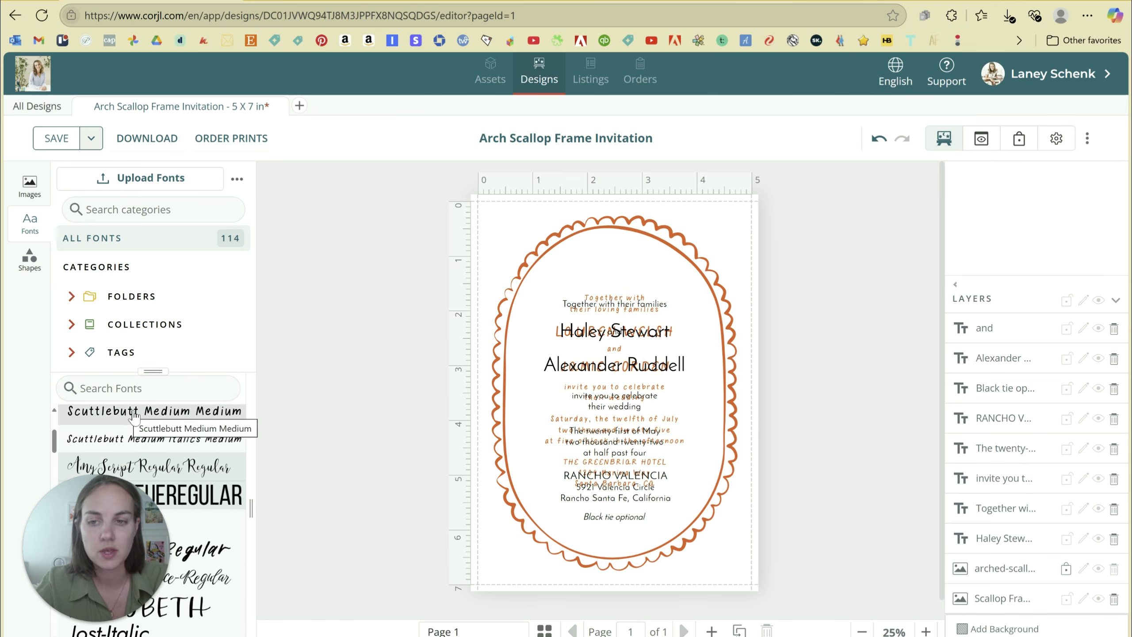
left_click(174, 411)
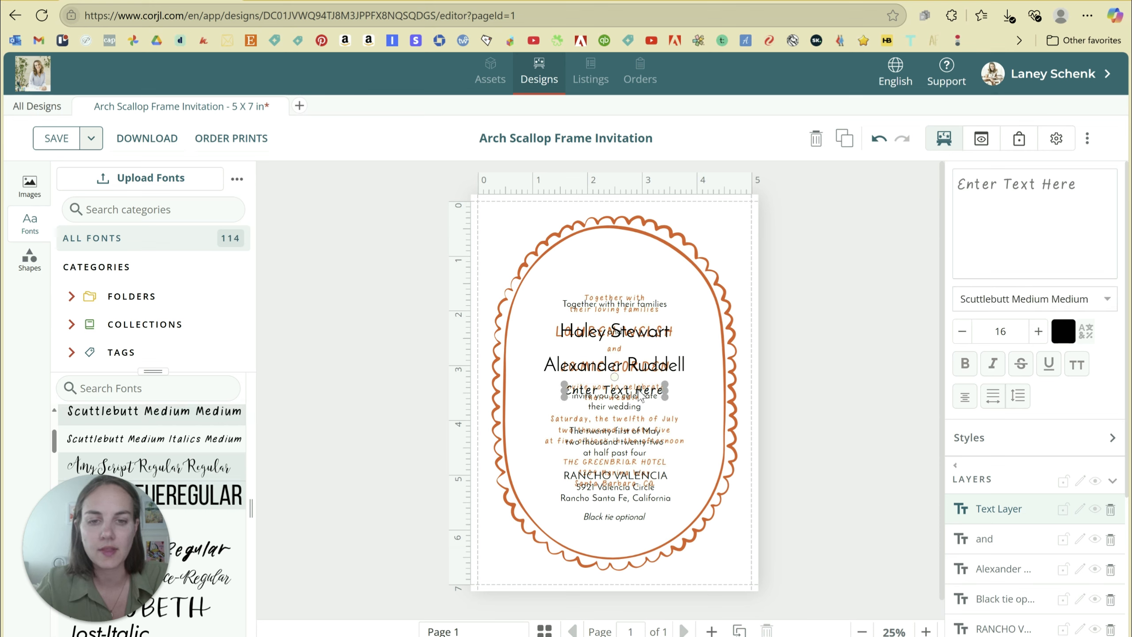
left_click_drag(640, 397, 640, 308)
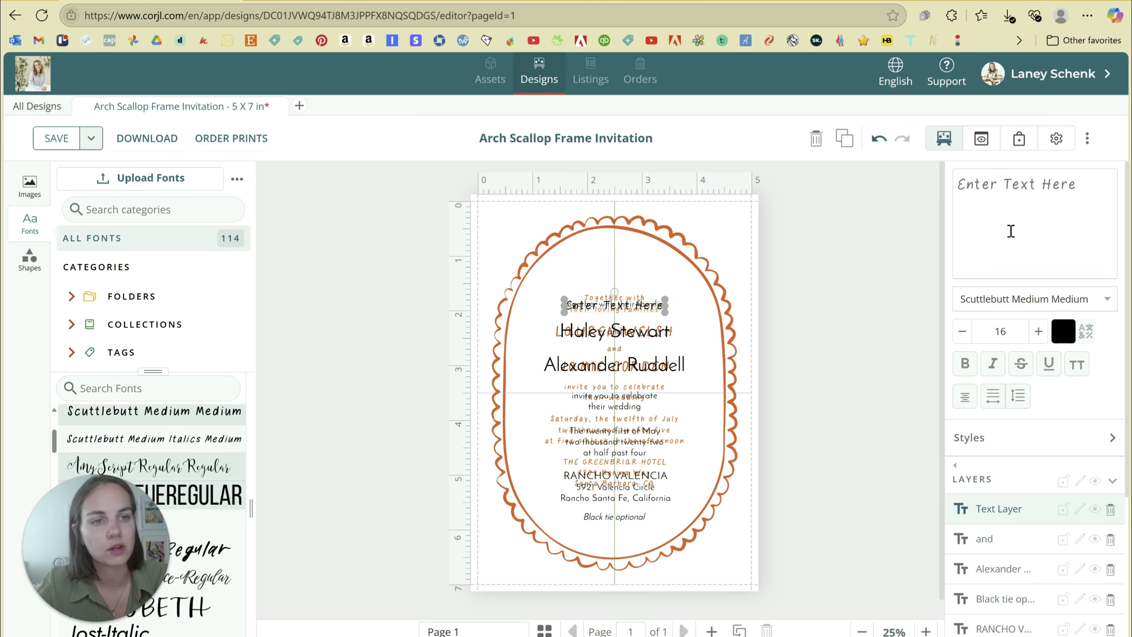
key("Delete")
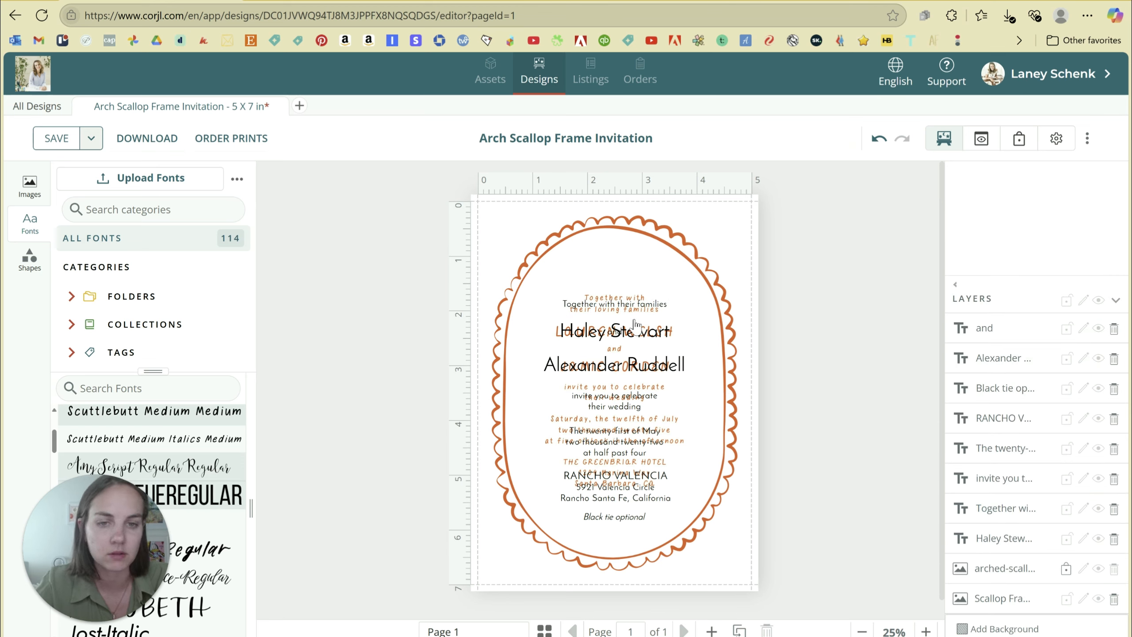
left_click(621, 508)
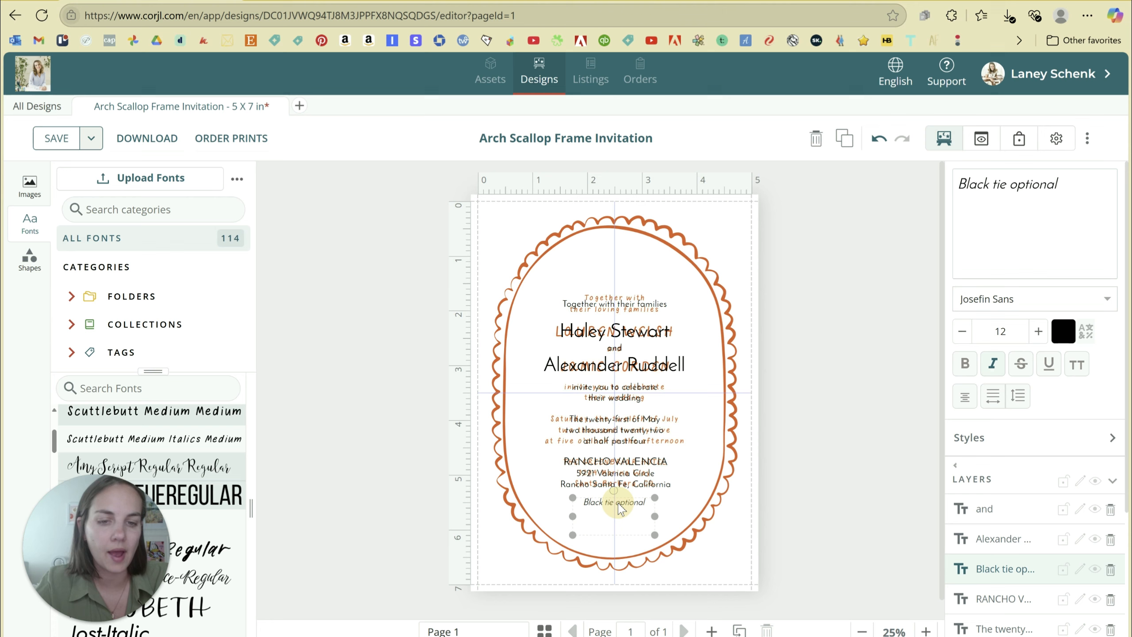
key("Delete")
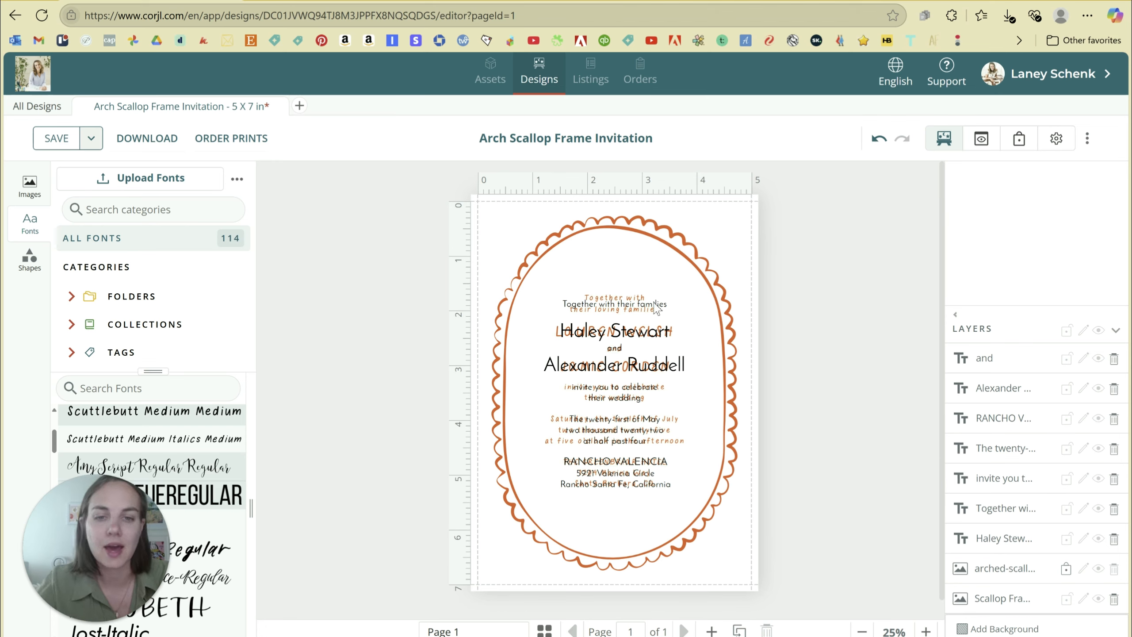
Set the opening family line and first name in Scuttlebutt Medium Medium.
left_click(628, 309)
left_click(960, 299)
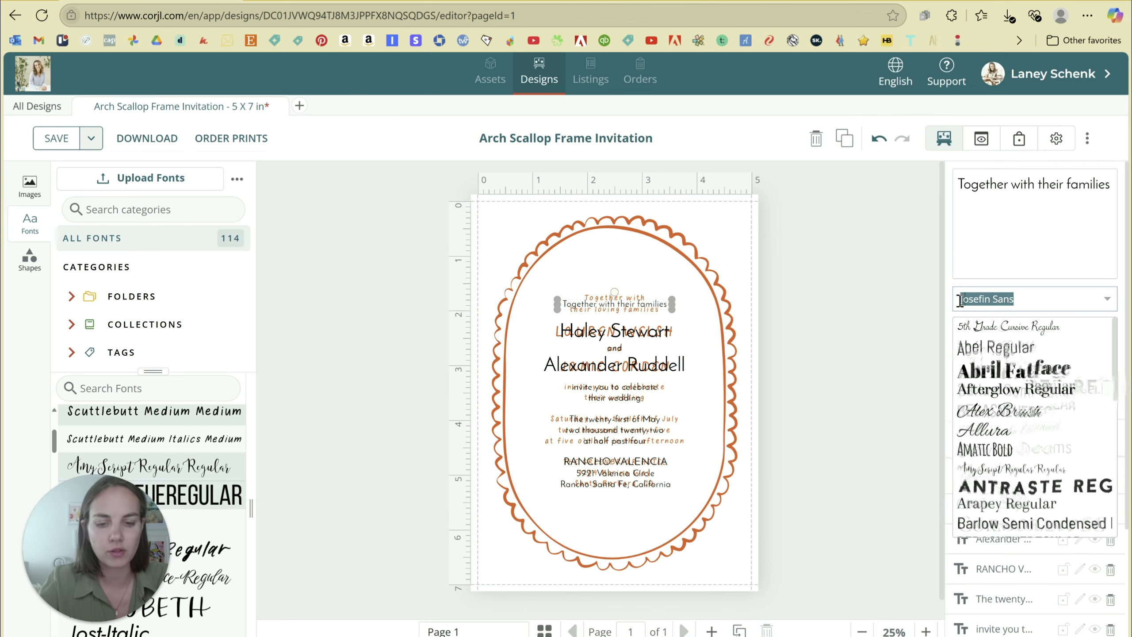
type("Scutt")
key("Return")
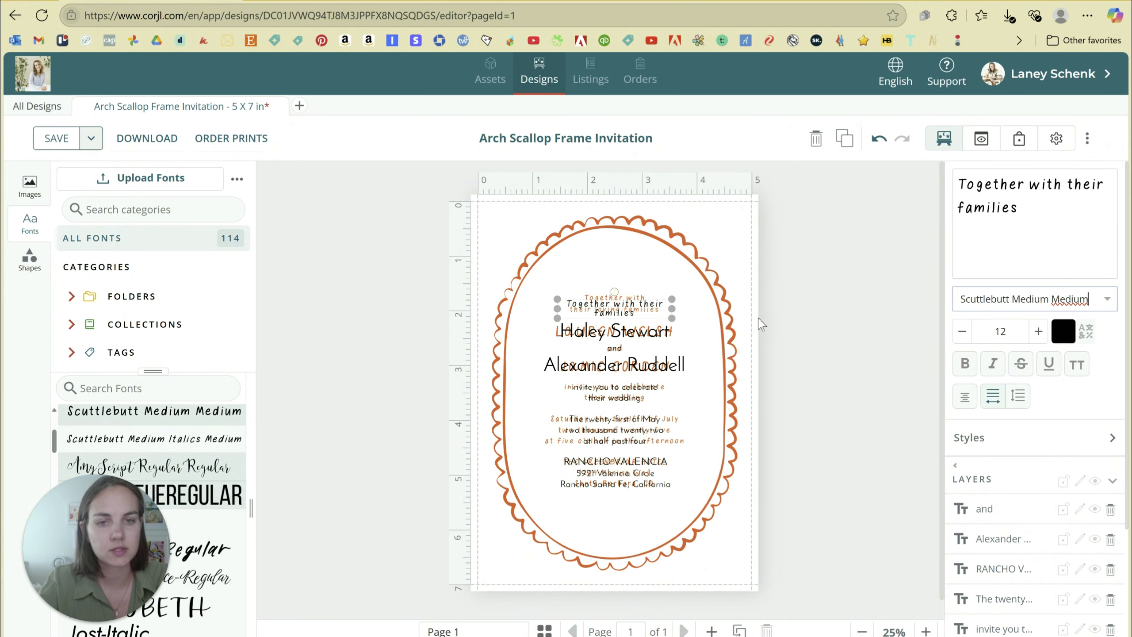
left_click(649, 338)
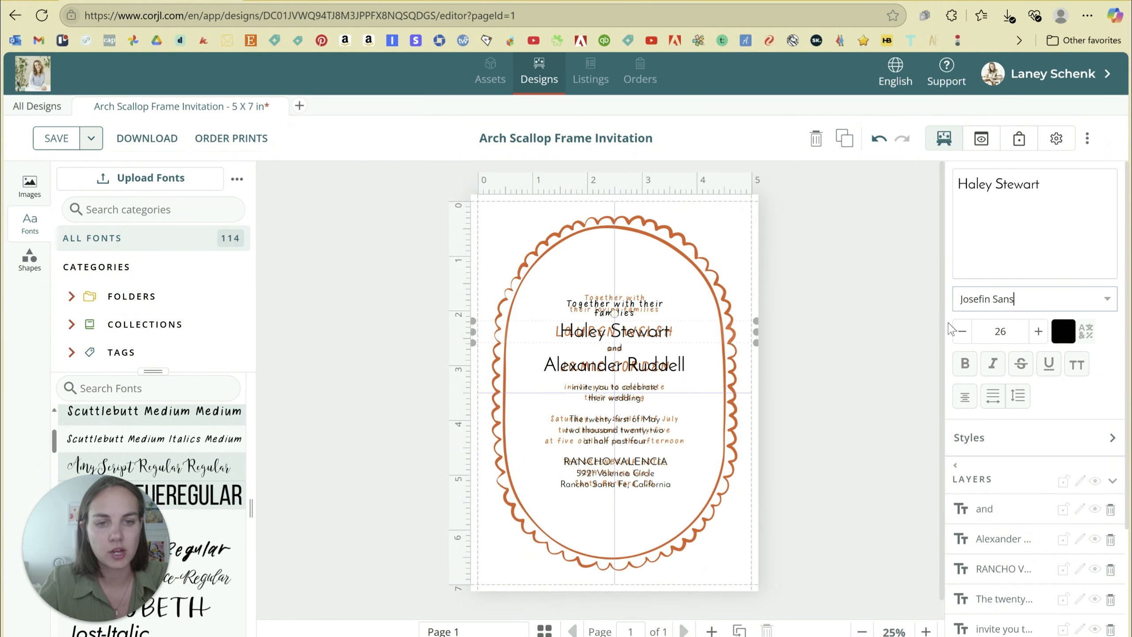
left_click(1014, 304)
type("scut")
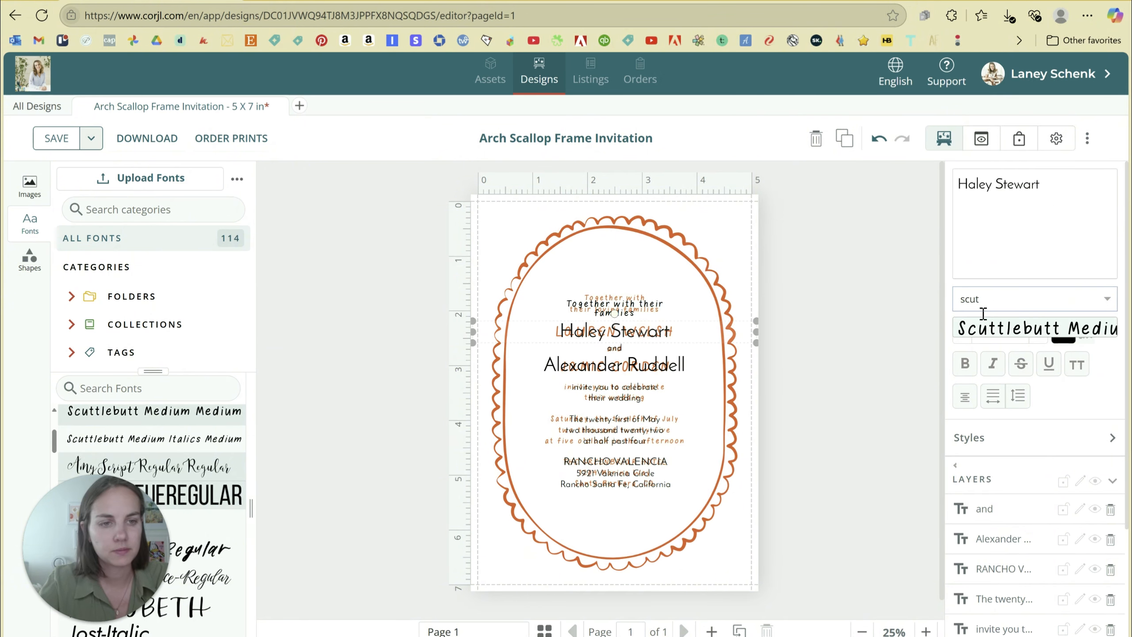
left_click(984, 330)
Set the second name and the 'and' line in Scuttlebutt Medium Medium.
left_click(626, 375)
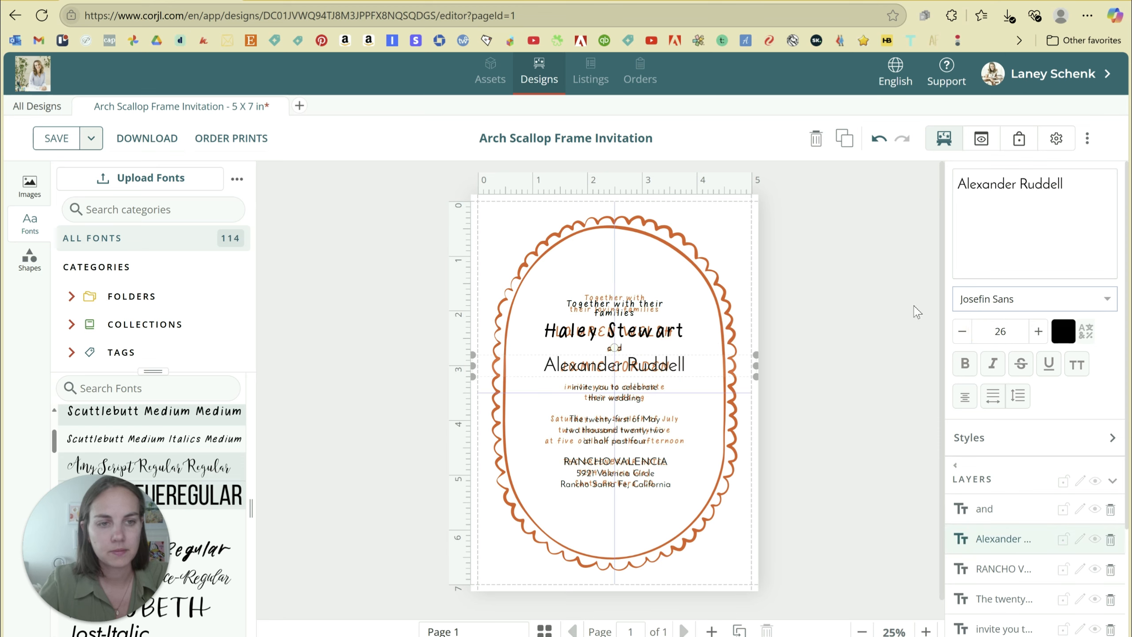
left_click(962, 300)
type("scut")
left_click(984, 330)
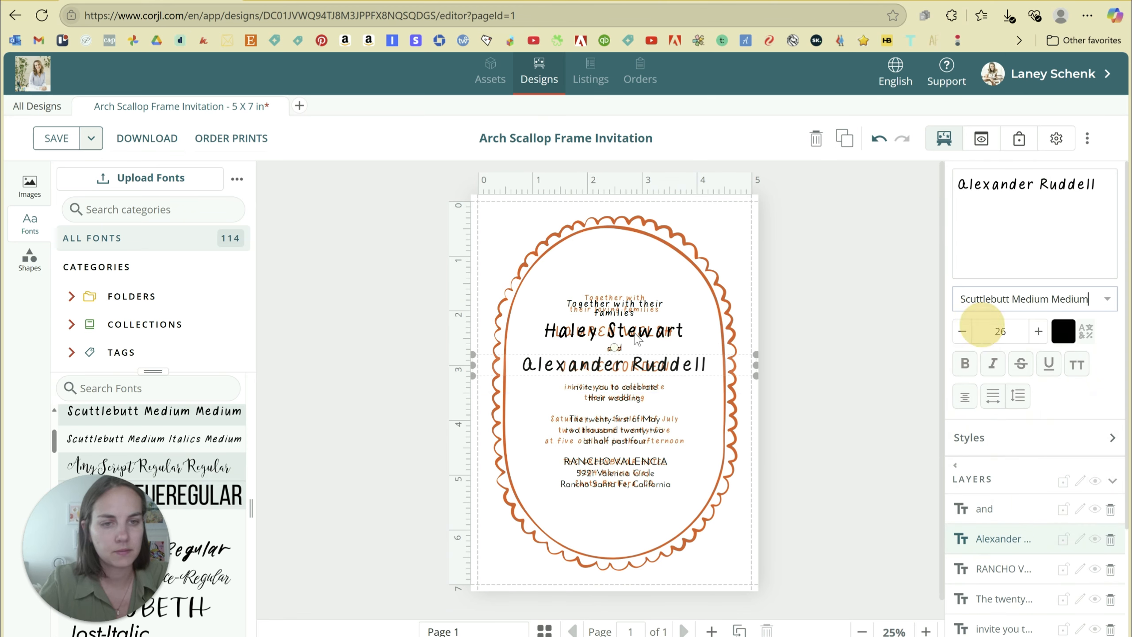
left_click(615, 348)
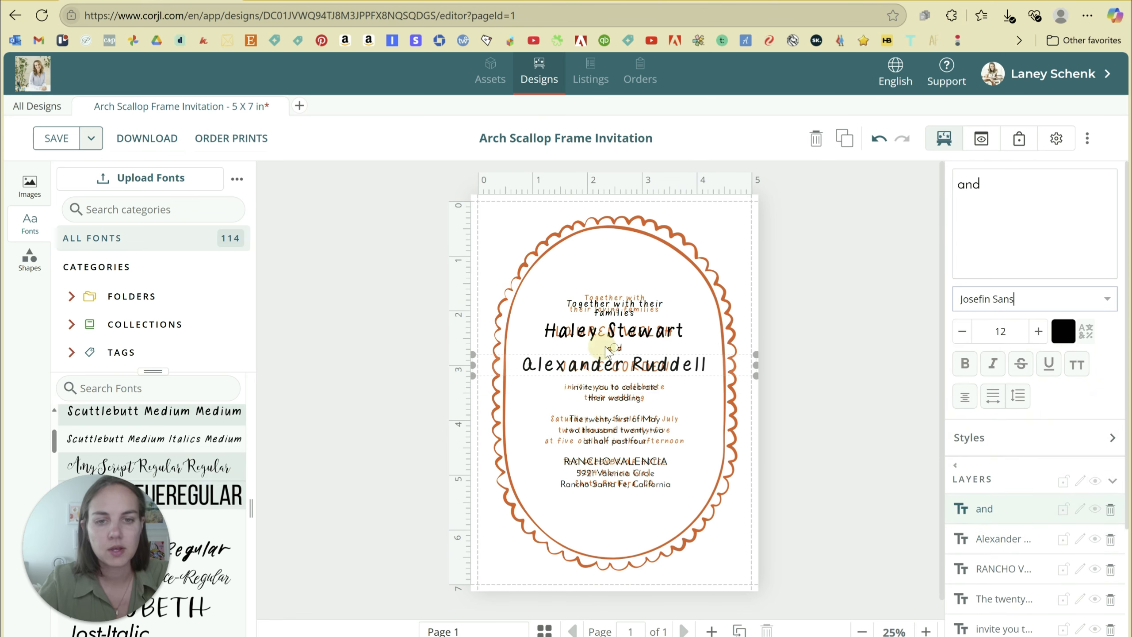
left_click(1037, 302)
type("scut")
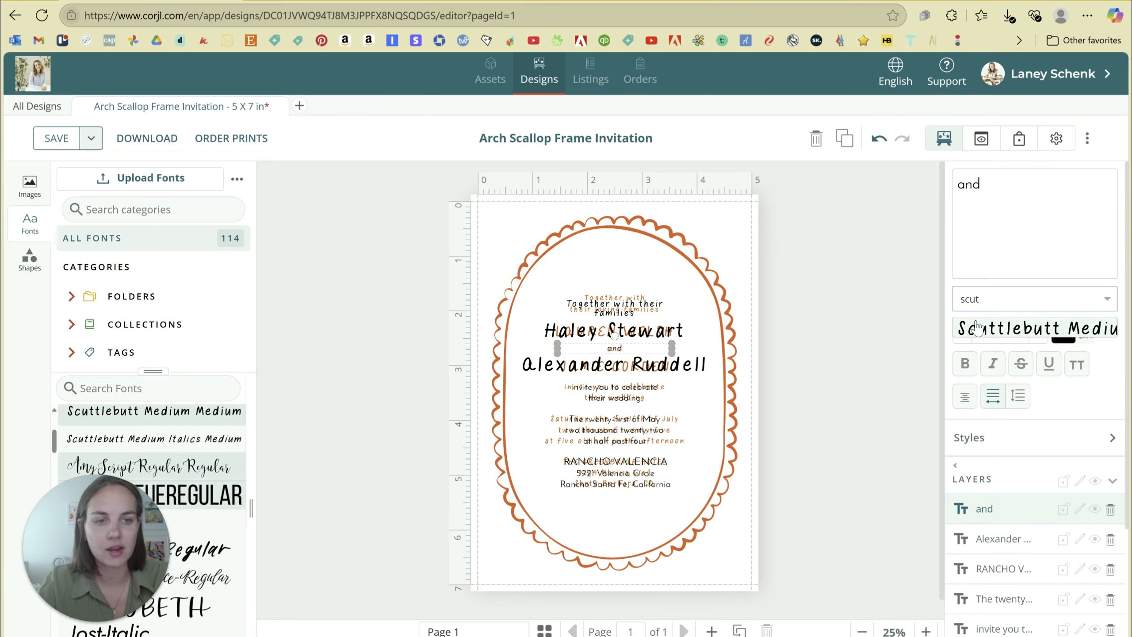
left_click(976, 328)
Set the invitation wording, date and venue address block in Scuttlebutt Medium Medium.
left_click(606, 392)
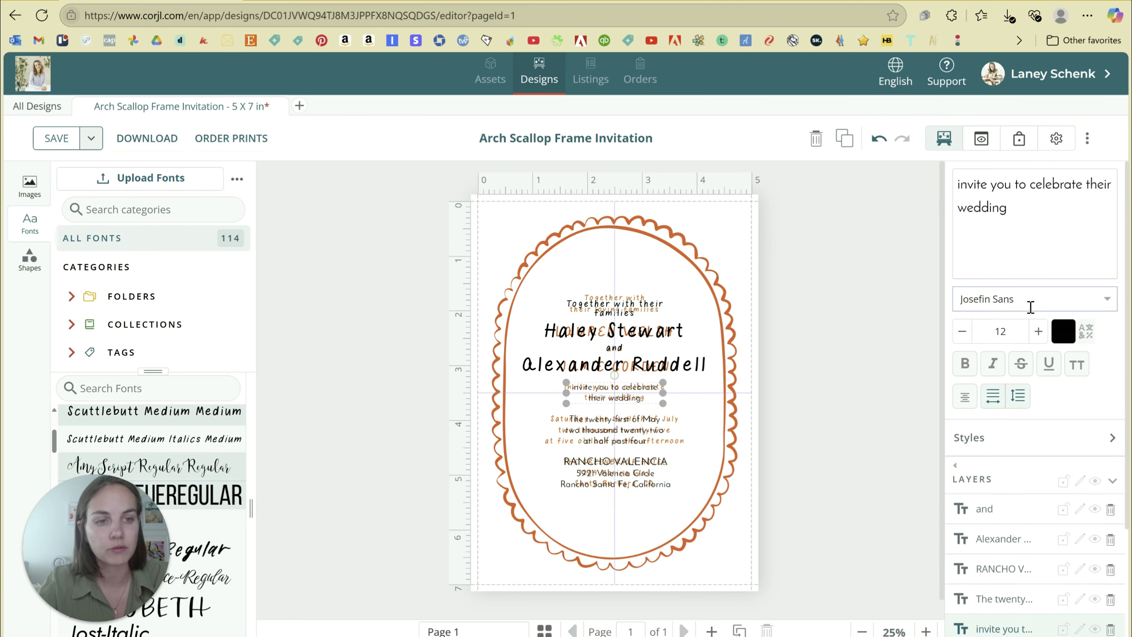
type("scutt")
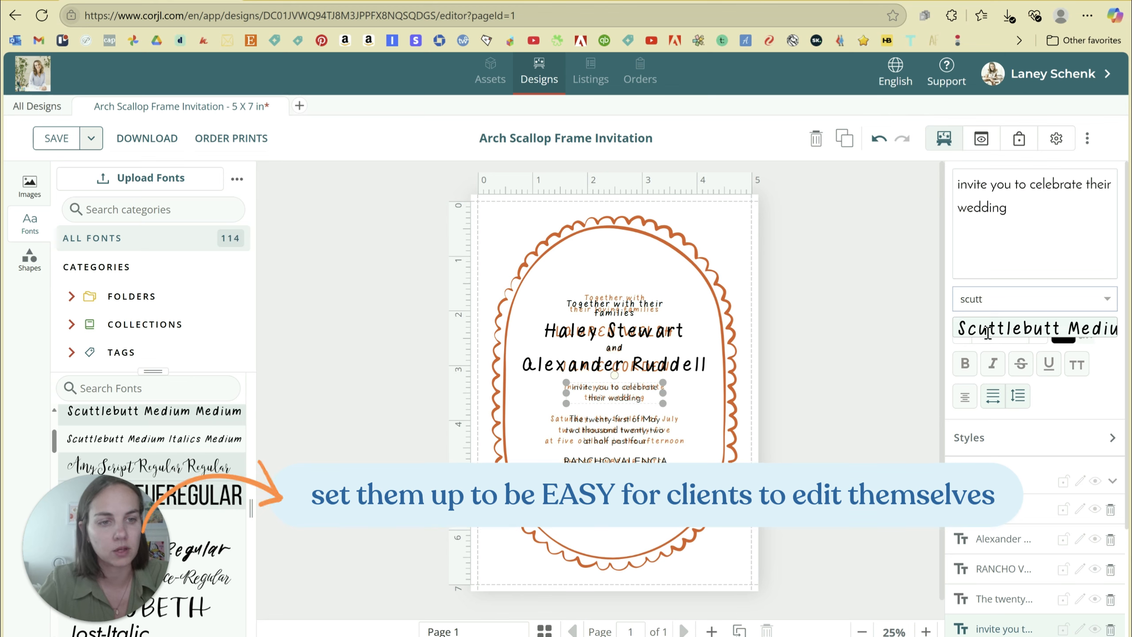
left_click(984, 330)
left_click(651, 431)
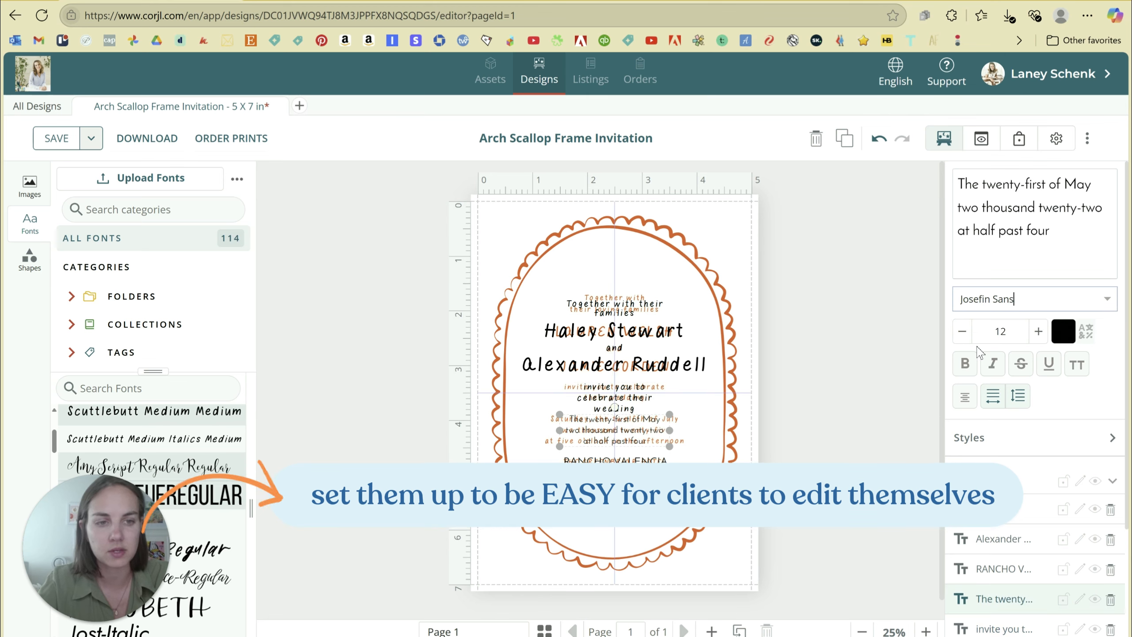
left_click(1036, 301)
type("scut")
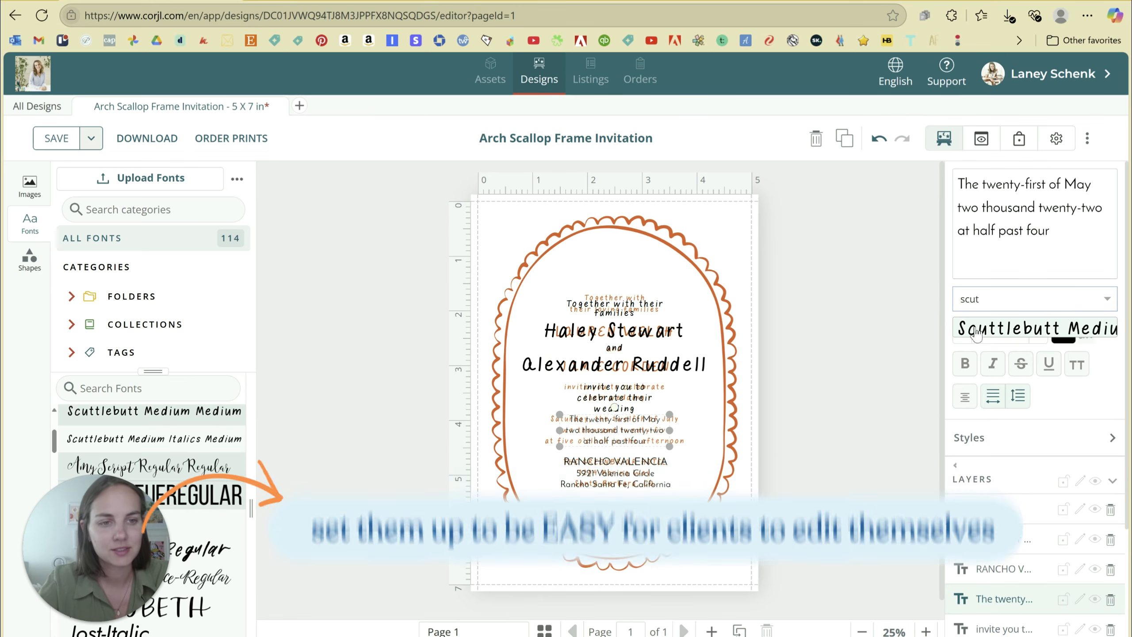
left_click(975, 330)
left_click(603, 487)
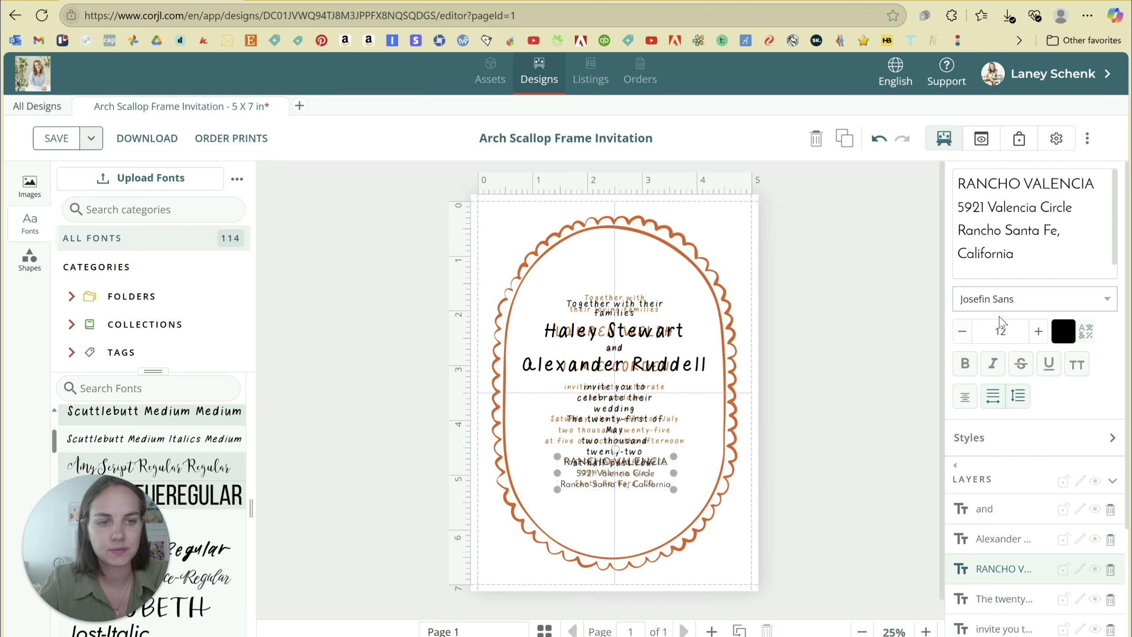
left_click(1004, 301)
type("scut")
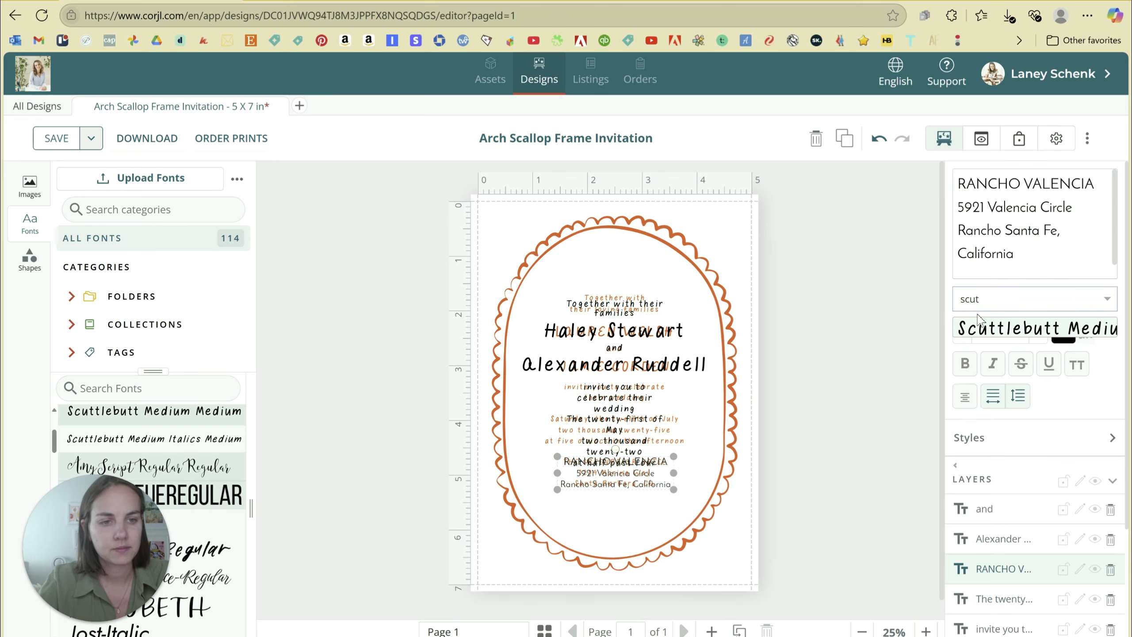
left_click(987, 330)
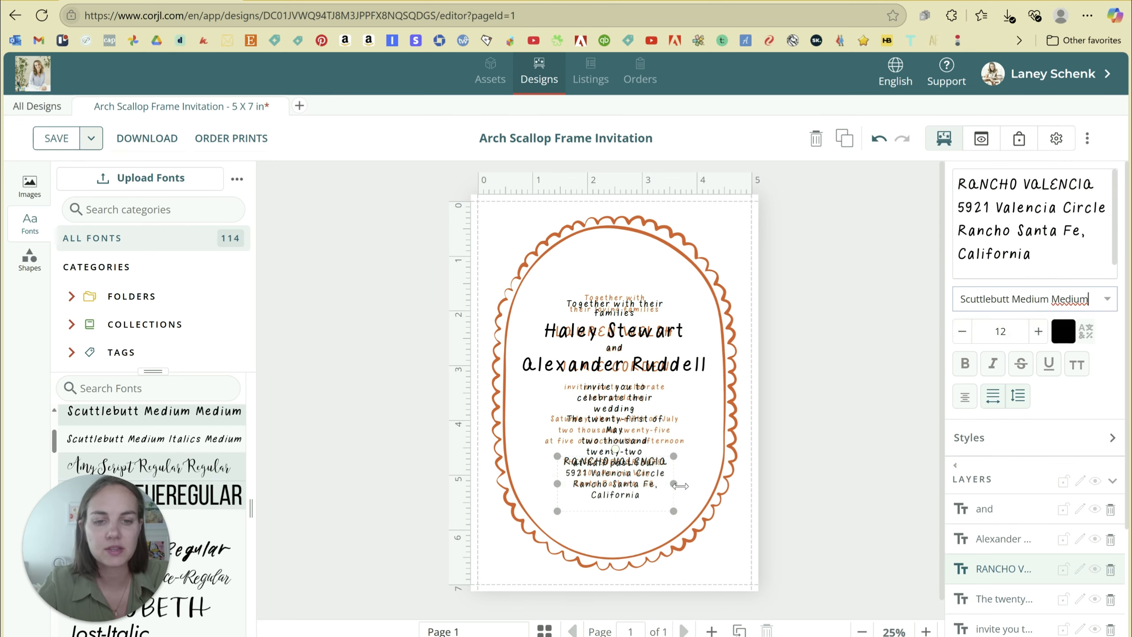
Widen and recentre the venue and date text blocks so they use fewer lines.
left_click_drag(678, 485, 654, 484)
left_click(825, 473)
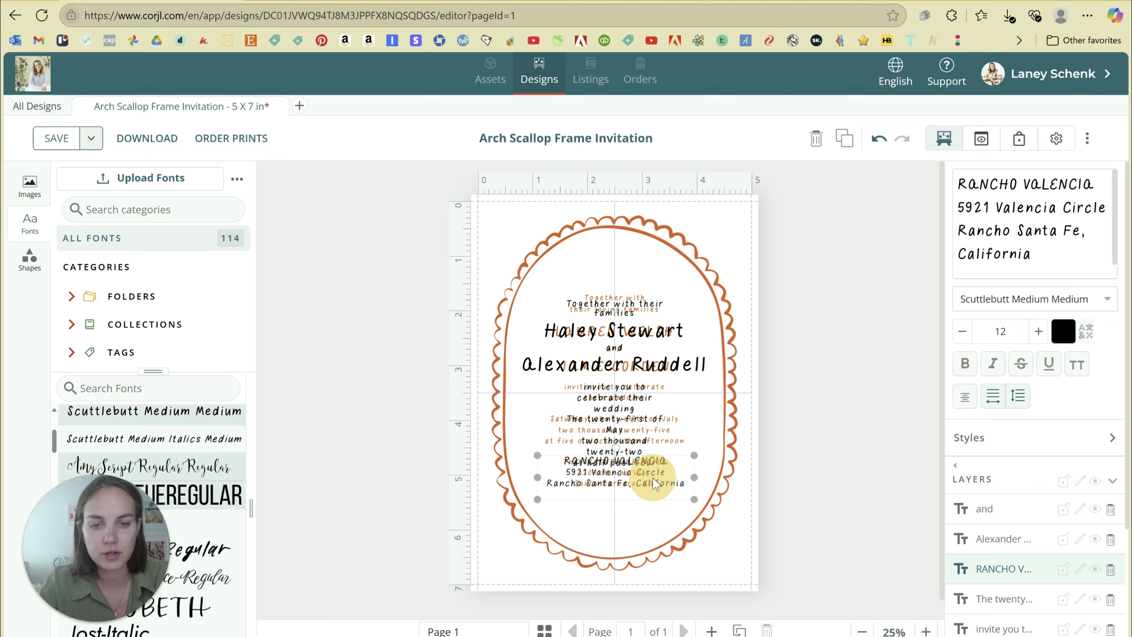
left_click(643, 442)
mouse_move(668, 440)
left_mouse_down()
mouse_move(720, 439)
mouse_move(646, 439)
left_mouse_up()
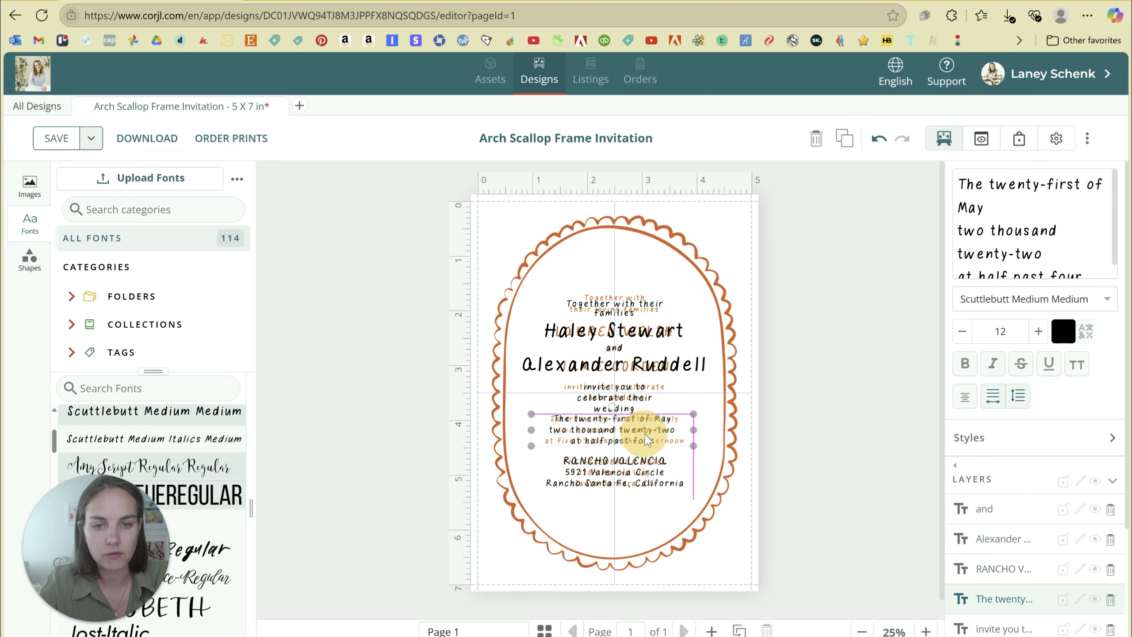
Widen the invitation line to two rows and fit 'Together with their families' on one row.
left_click(655, 398)
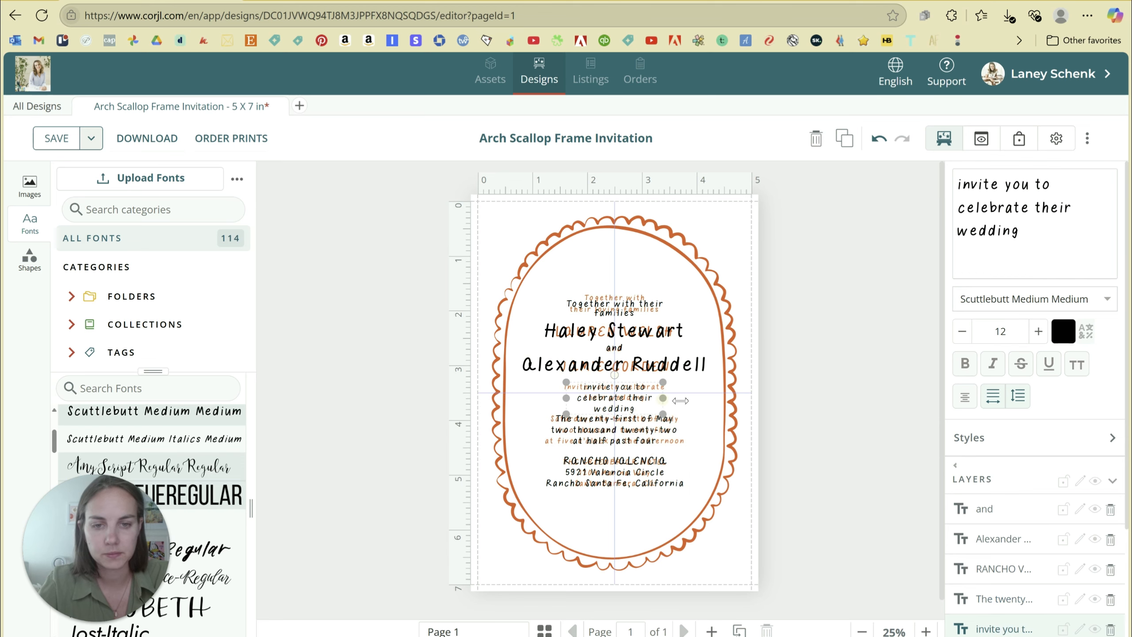
mouse_move(664, 398)
left_mouse_down()
mouse_move(702, 400)
mouse_move(648, 387)
left_mouse_up()
left_click(660, 363)
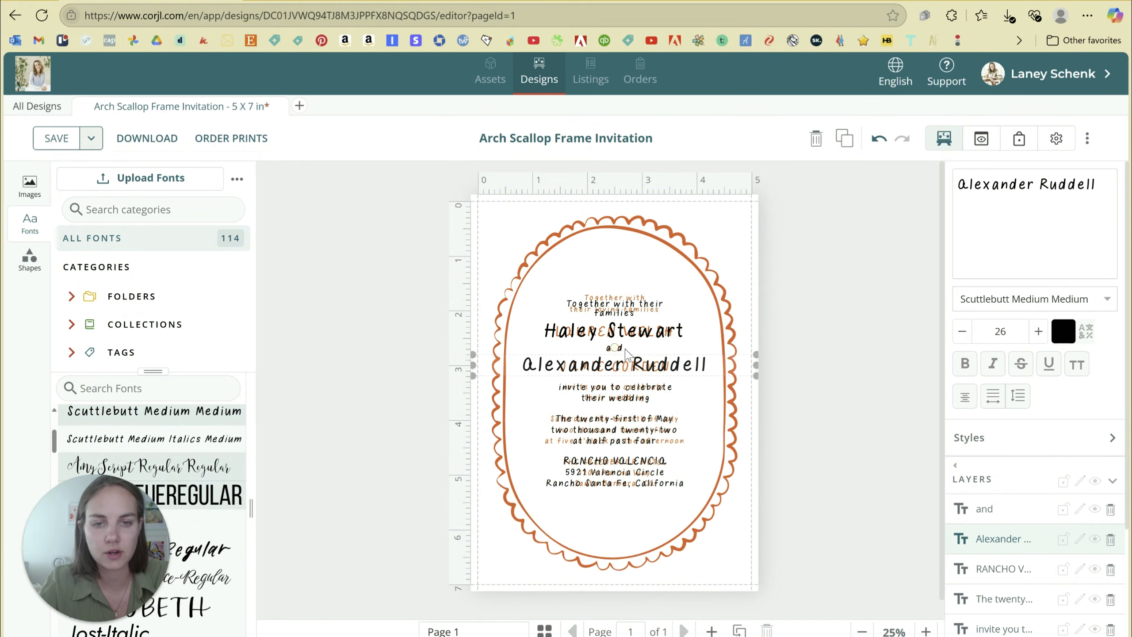
left_click(646, 332)
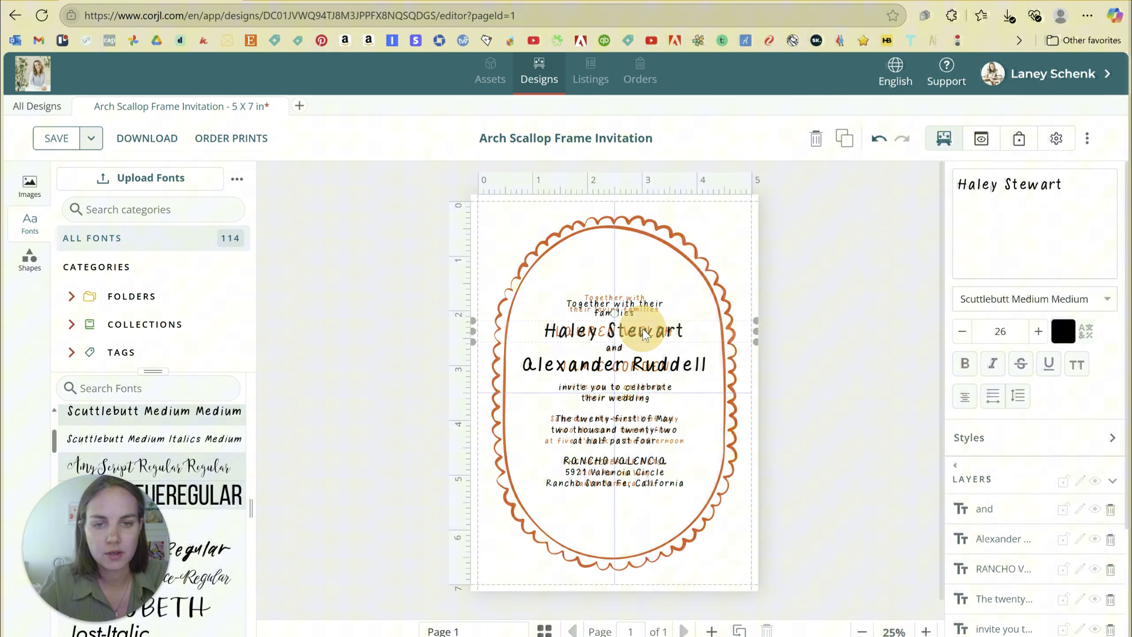
left_click(633, 297)
mouse_move(682, 316)
left_mouse_down()
mouse_move(715, 316)
mouse_move(663, 312)
left_mouse_up()
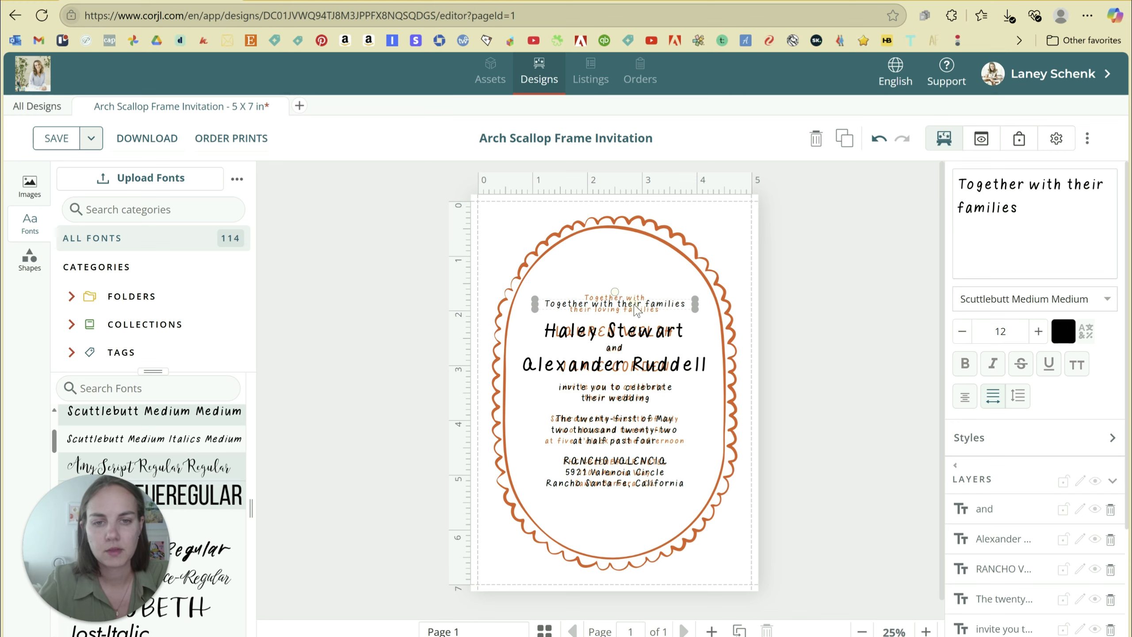
Make the opening line read 'Together with / their loving families', raise it, and capitalize the first name.
left_click_drag(634, 305, 634, 305)
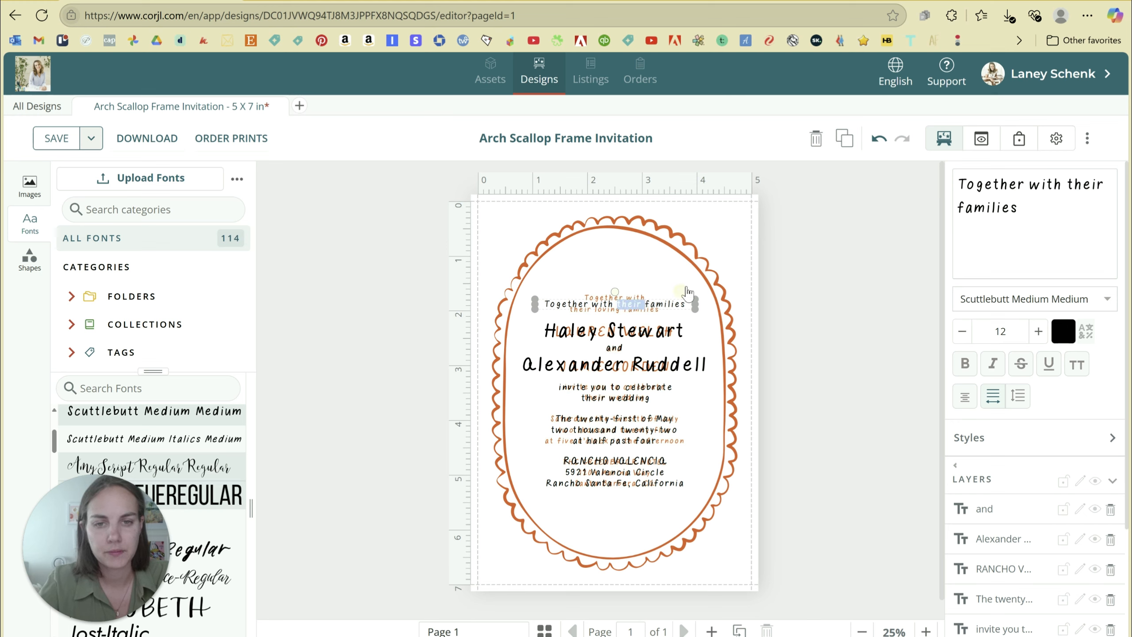
double_click(622, 307)
left_click(1068, 188)
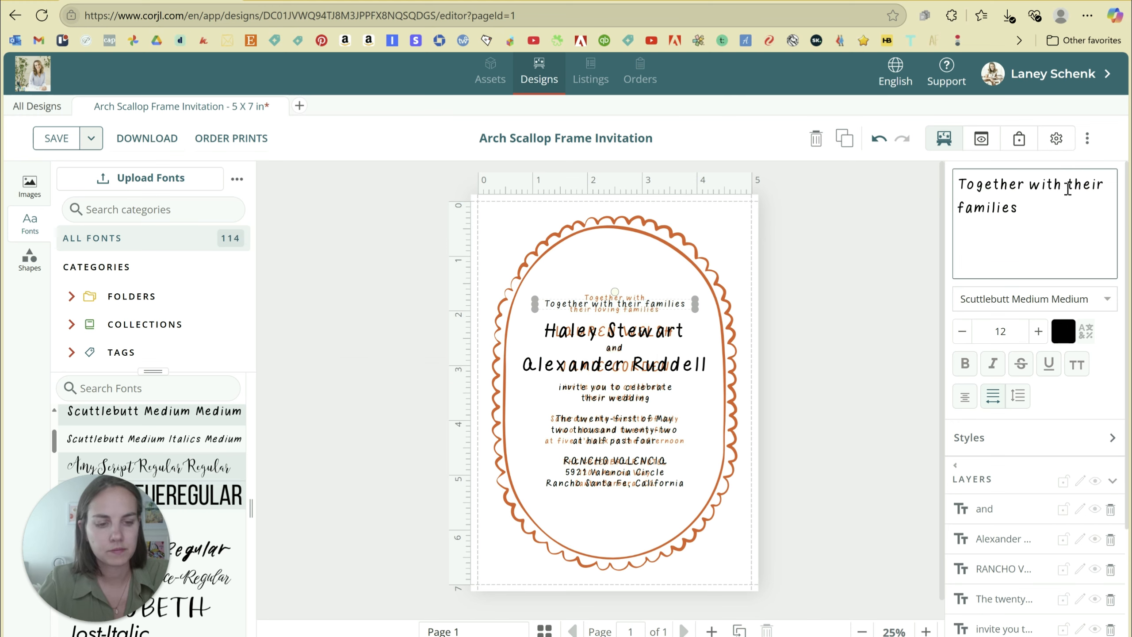
key("Return")
left_click(1003, 209)
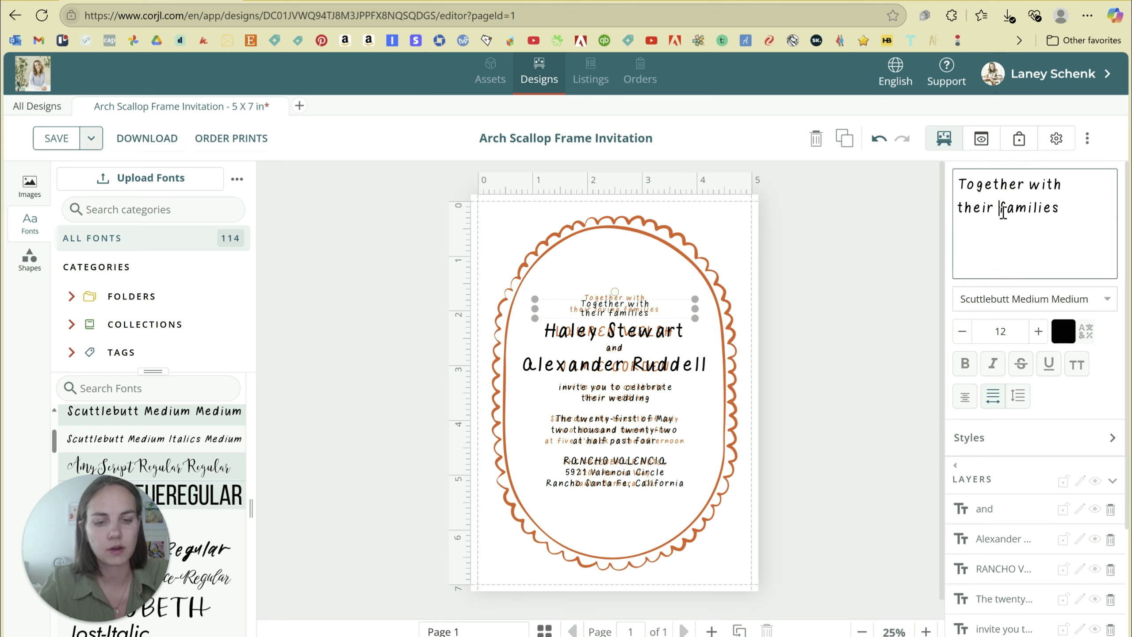
type("loving")
left_click(919, 306)
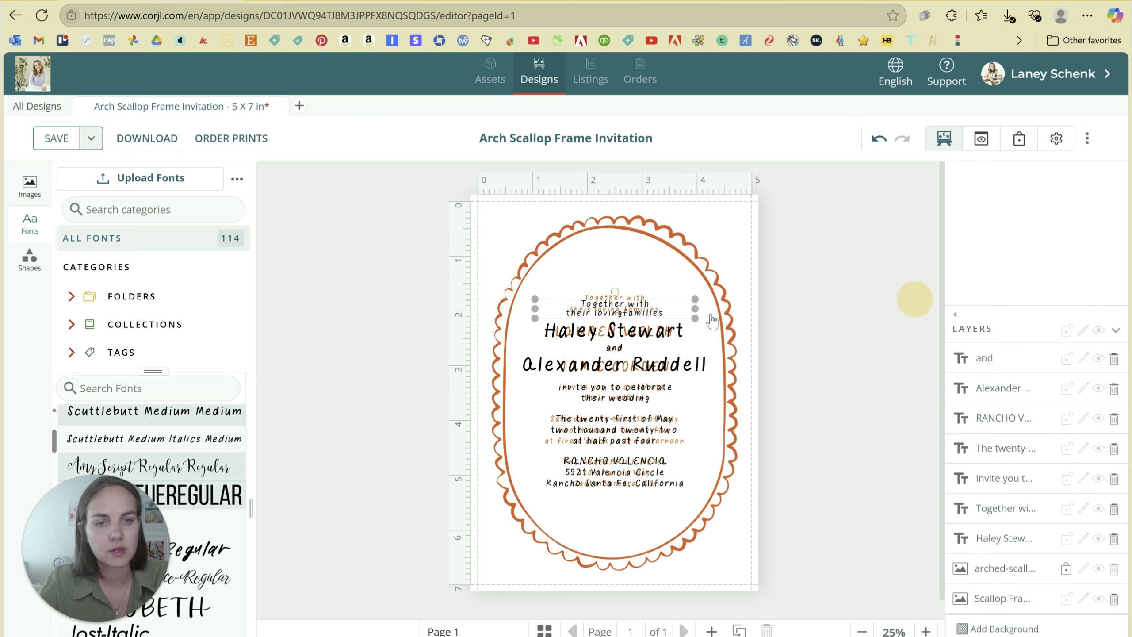
left_click_drag(632, 318, 633, 313)
left_click(628, 336)
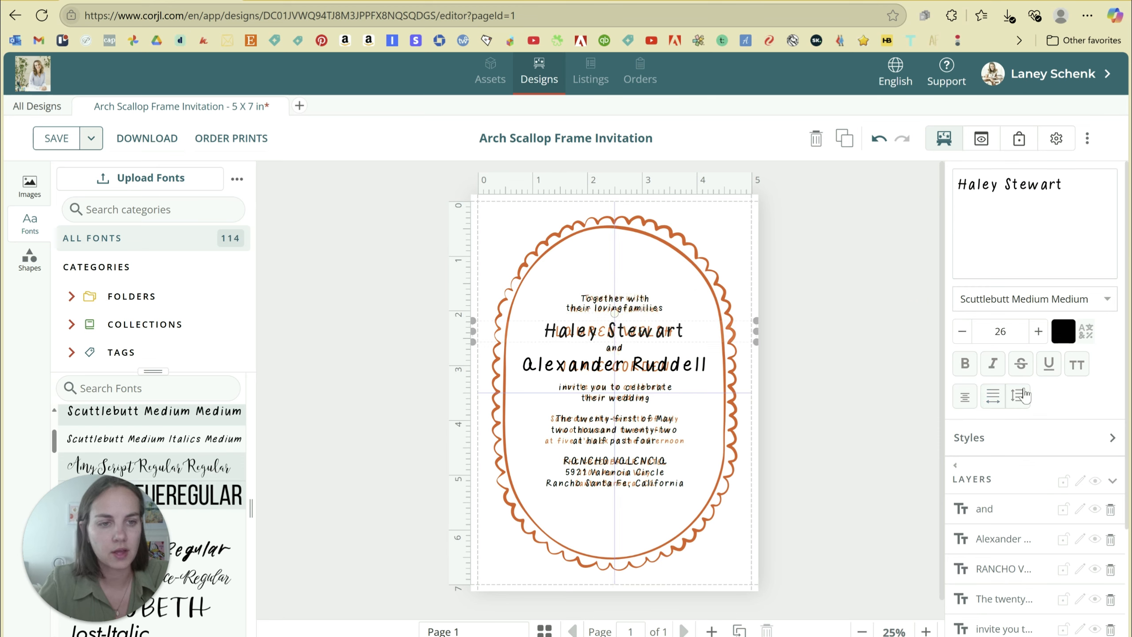
left_click(1075, 366)
Set the second name in all caps, narrow the first name's box, and select all text layers.
left_click(615, 365)
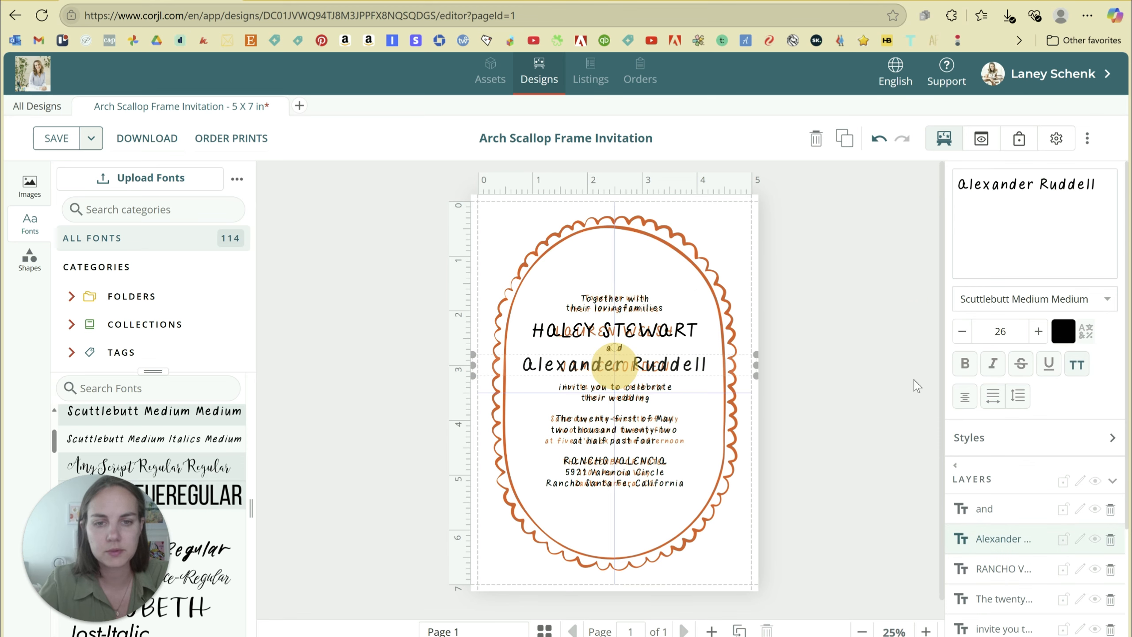
left_click(1074, 369)
left_click(680, 337)
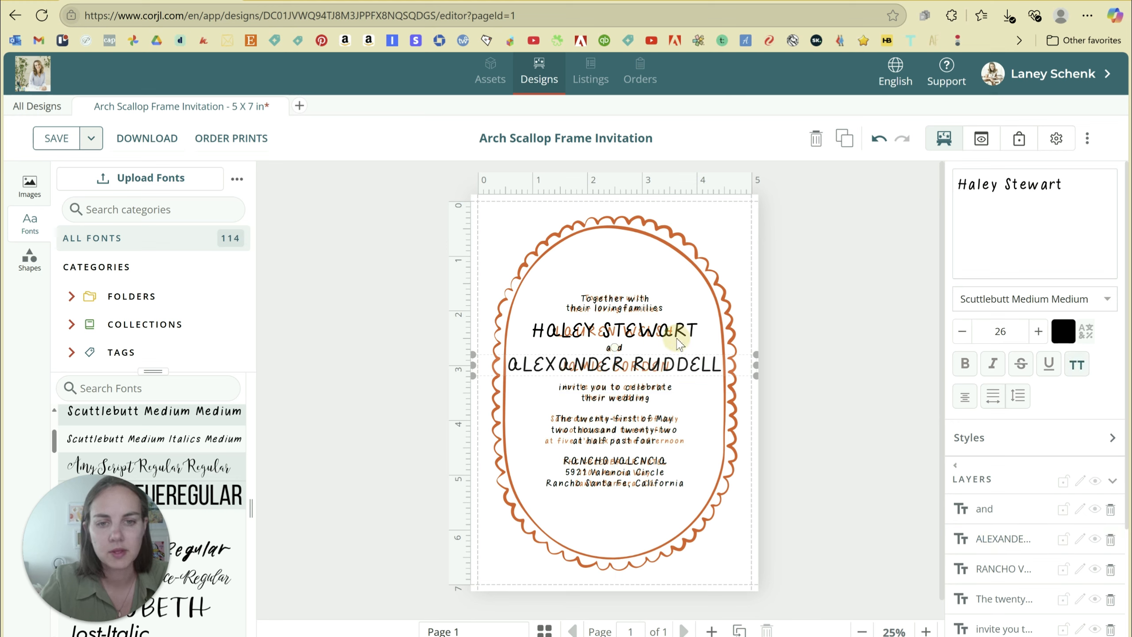
left_click_drag(756, 321, 713, 323)
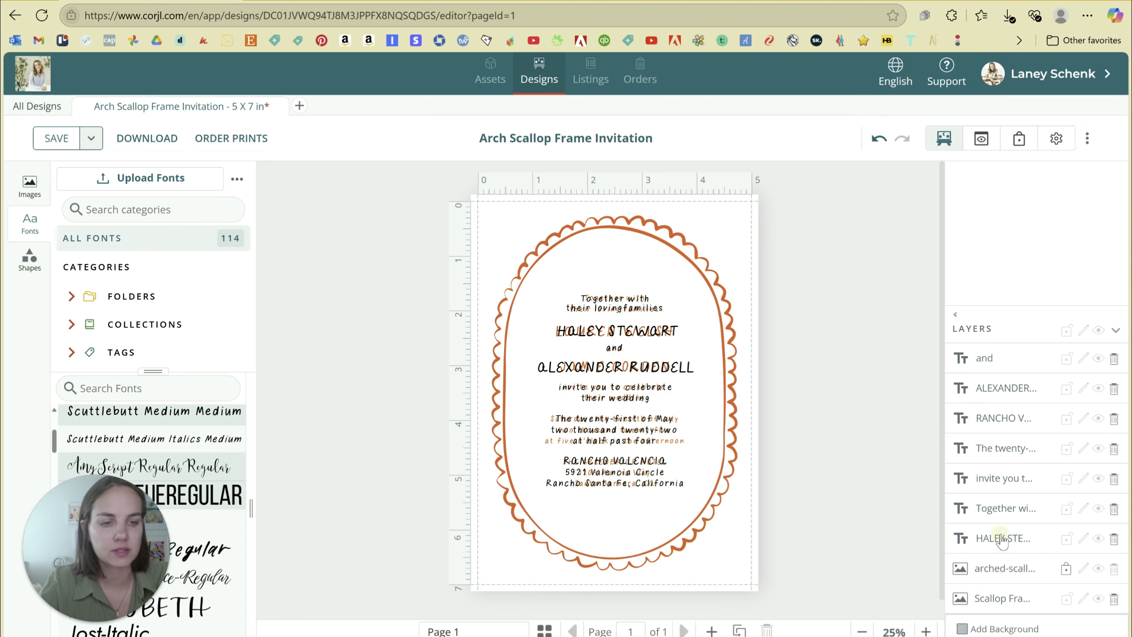
left_click(1008, 539)
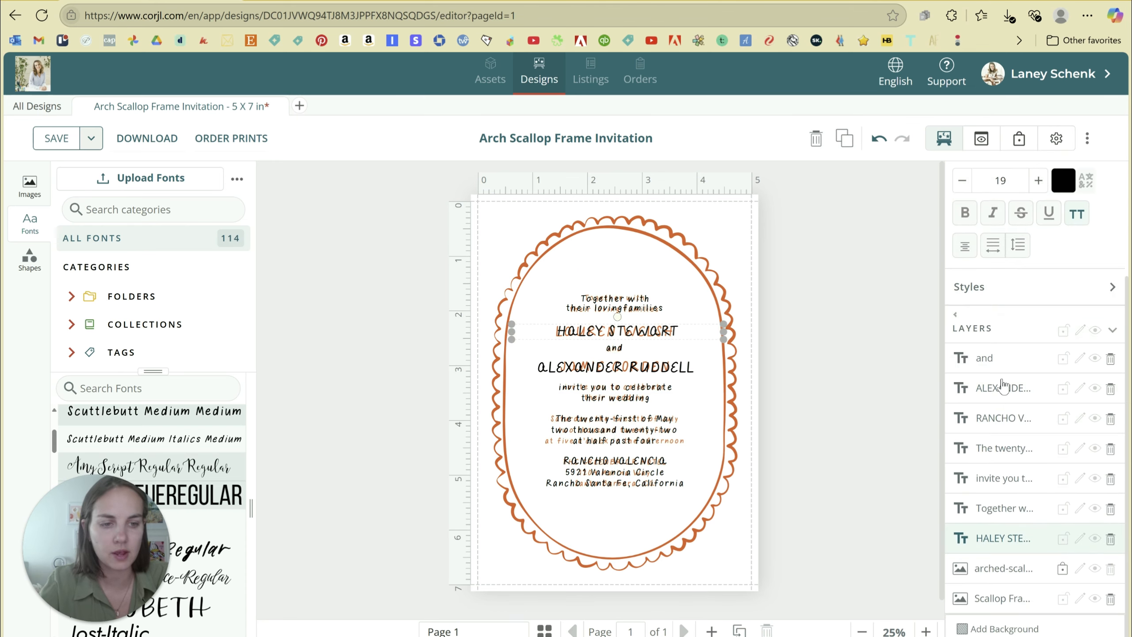
left_click(1001, 362, "shift")
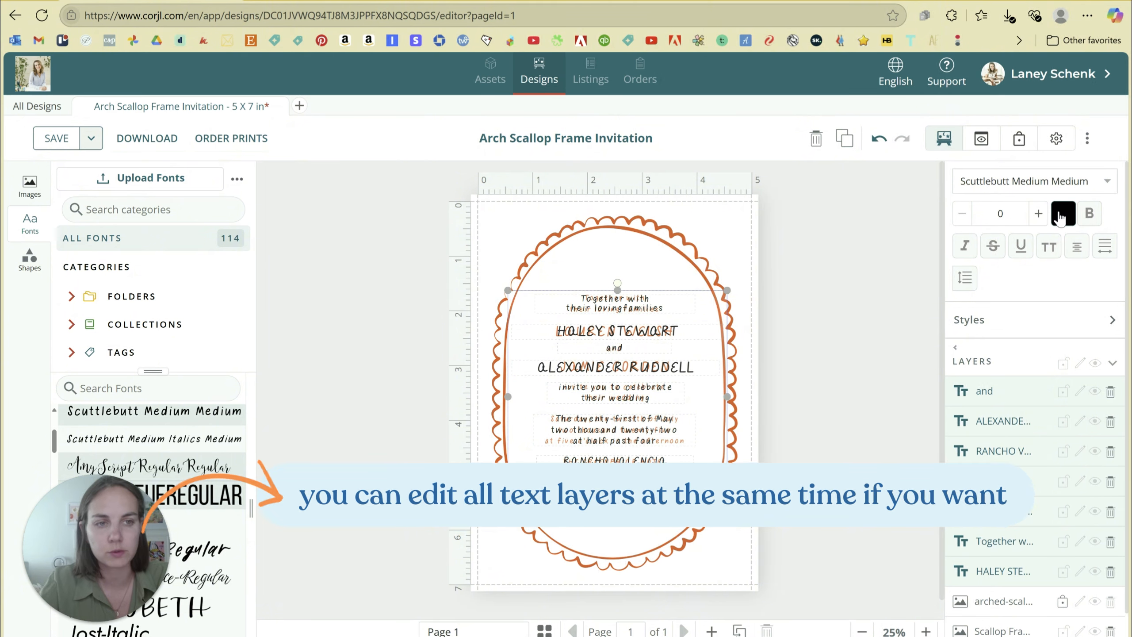
Recolour all selected invitation text with the eyedropper to the frame's orange #F15D2C.
left_click(1061, 216)
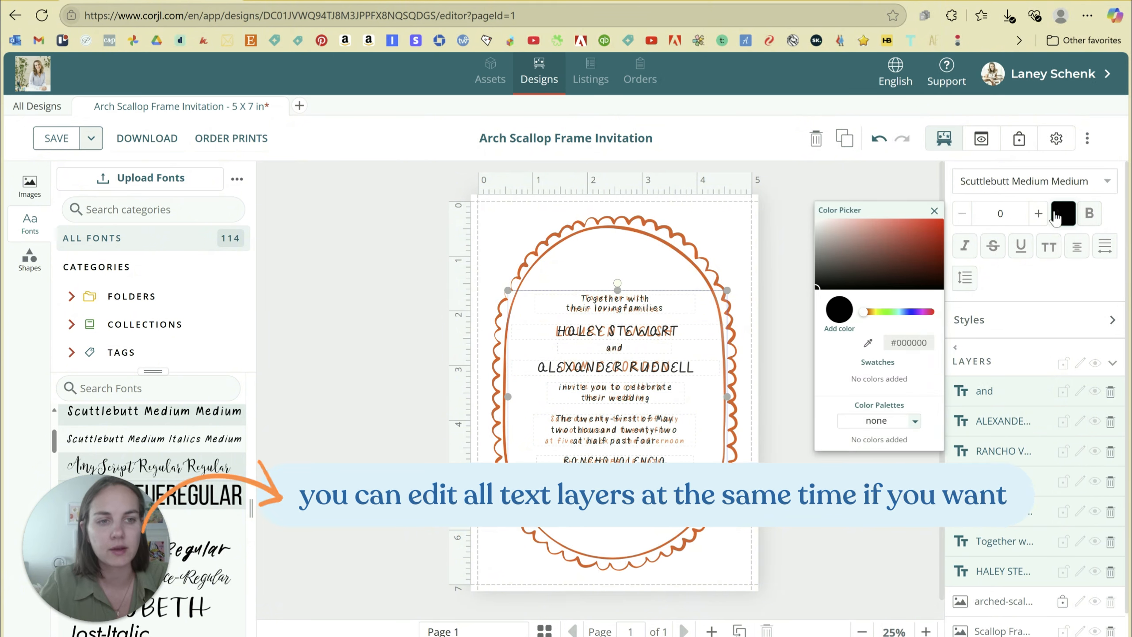
left_click(868, 343)
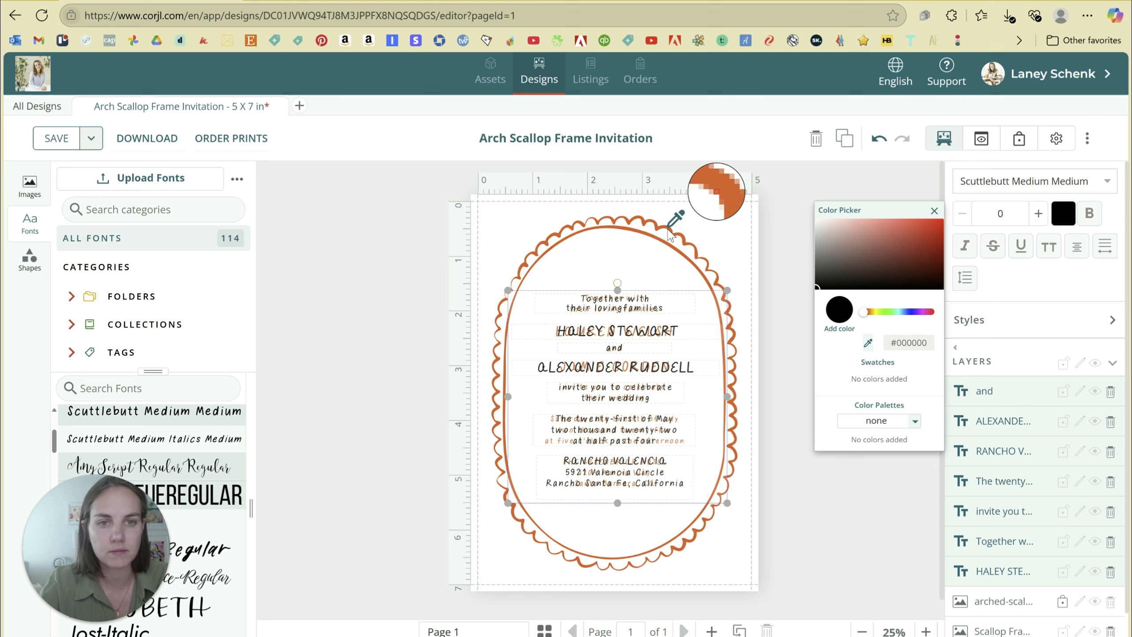
left_click(669, 231)
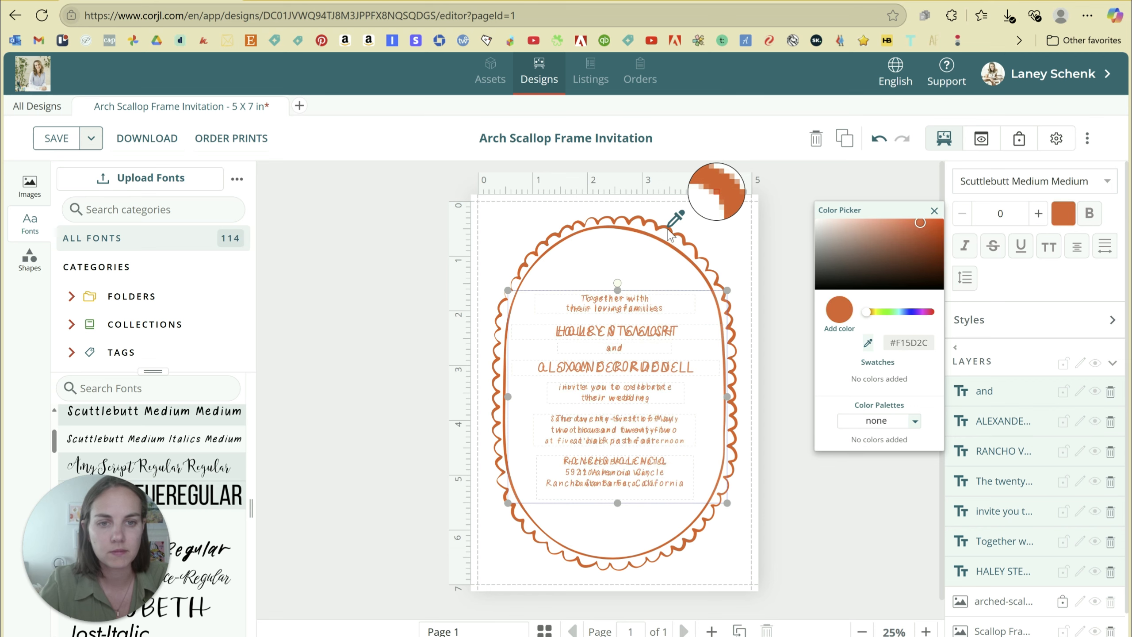
left_click(934, 212)
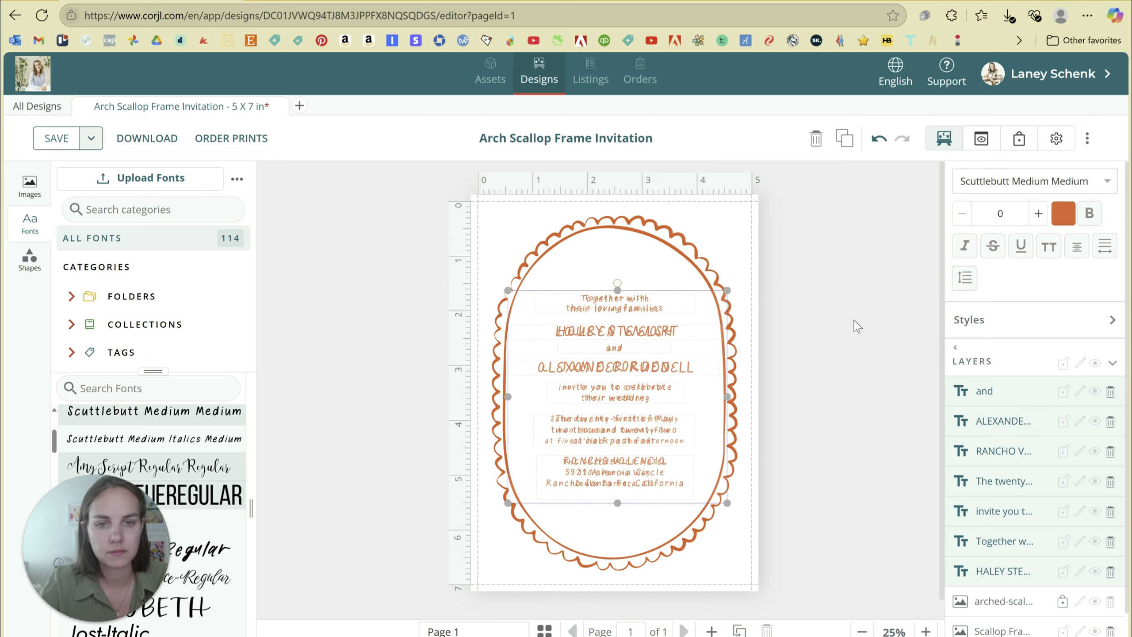
left_click(872, 314)
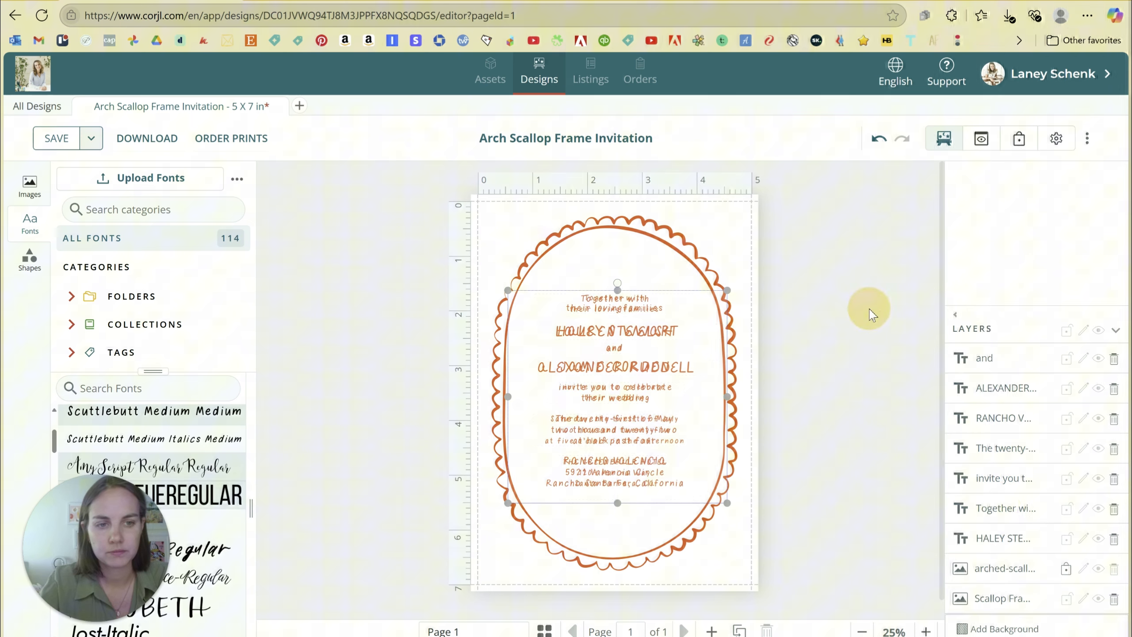
Hide the Scallop Frame layer and shrink the invitation, date and venue text to size 10.
left_click(1099, 598)
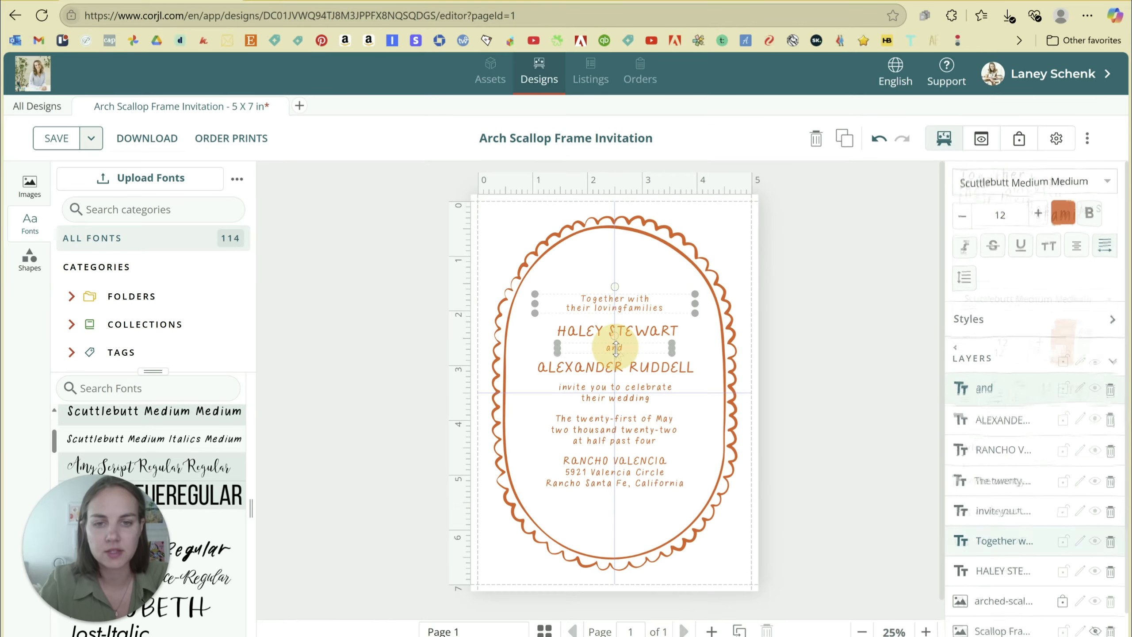
left_click(623, 396, "shift")
left_click(631, 439, "shift")
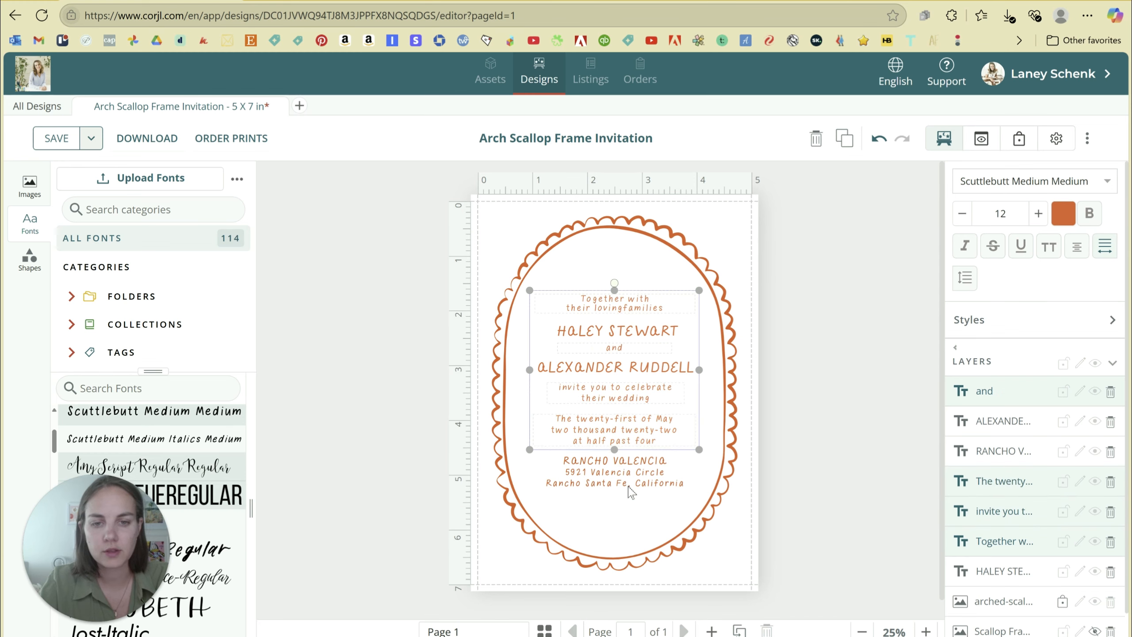
left_click(662, 490, "shift")
left_click(963, 216)
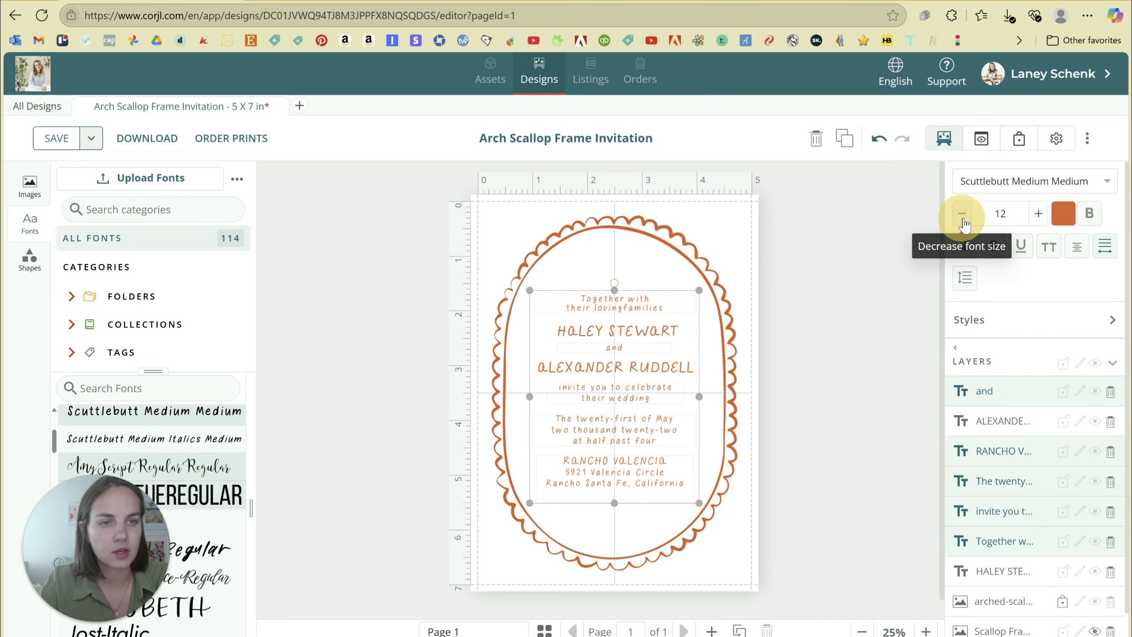
left_click(962, 216)
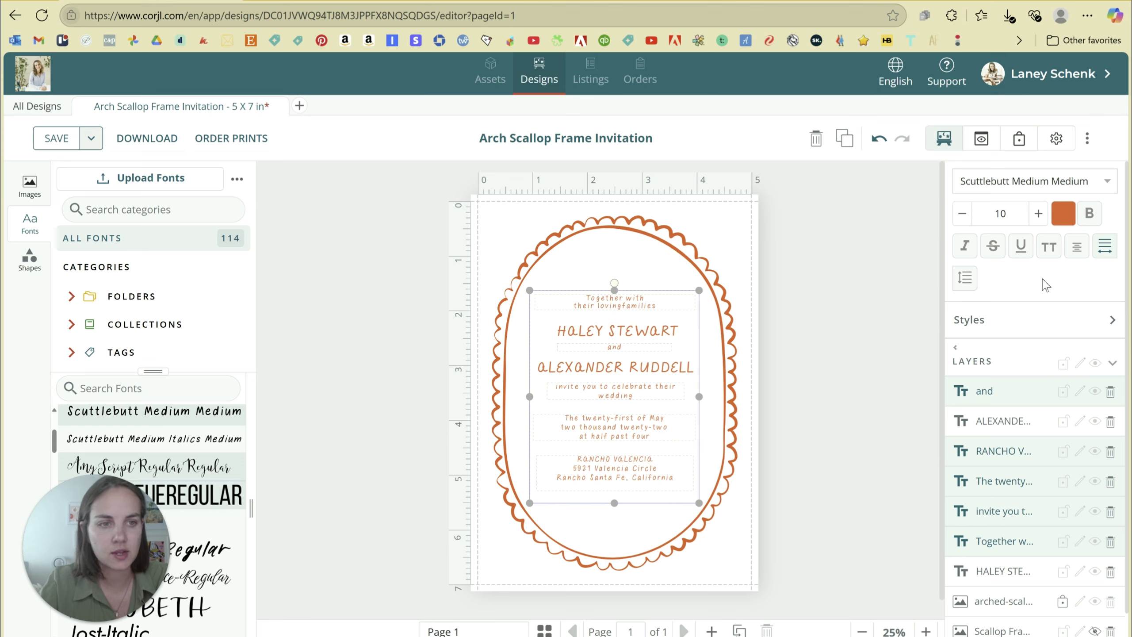
Set the line height of the small text blocks to 1.3.
left_click(965, 278)
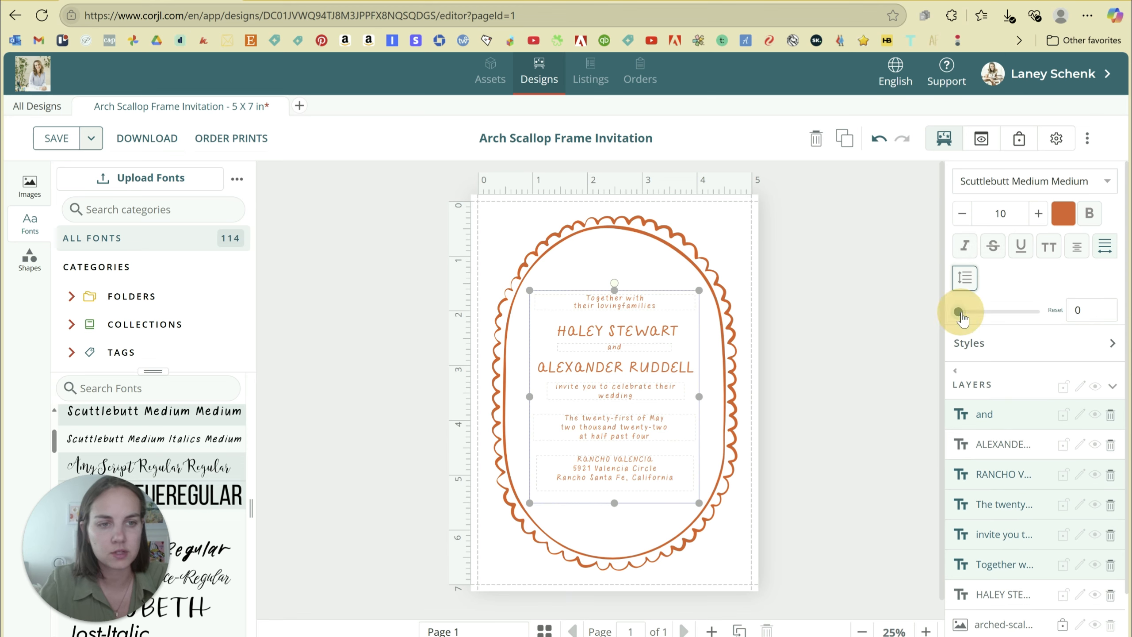
left_click_drag(962, 313, 996, 319)
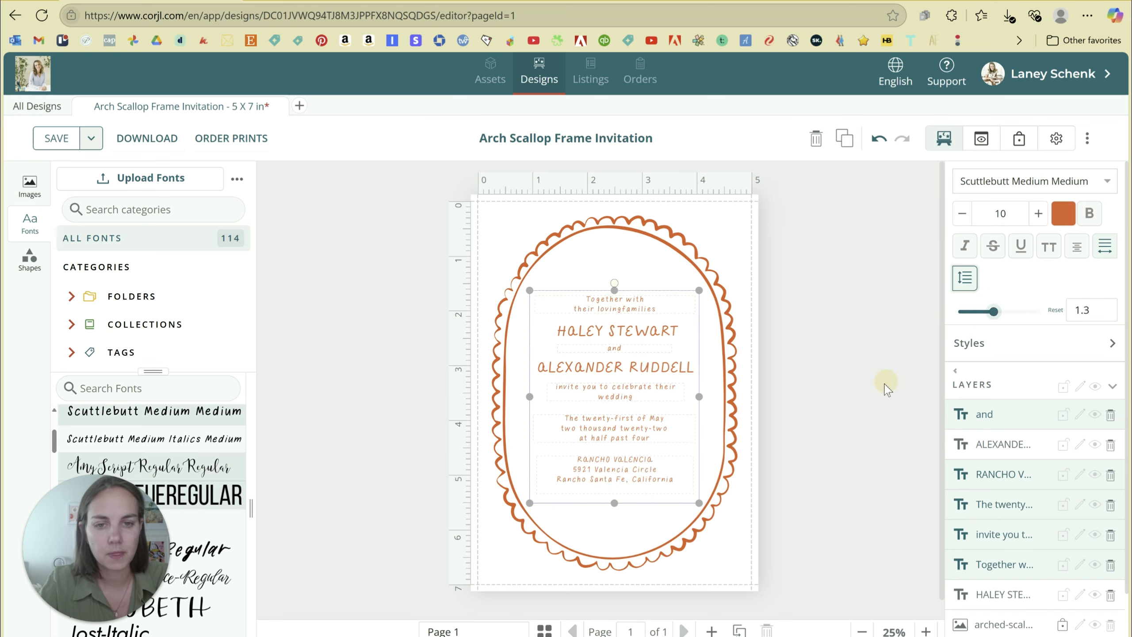
left_click(1109, 249)
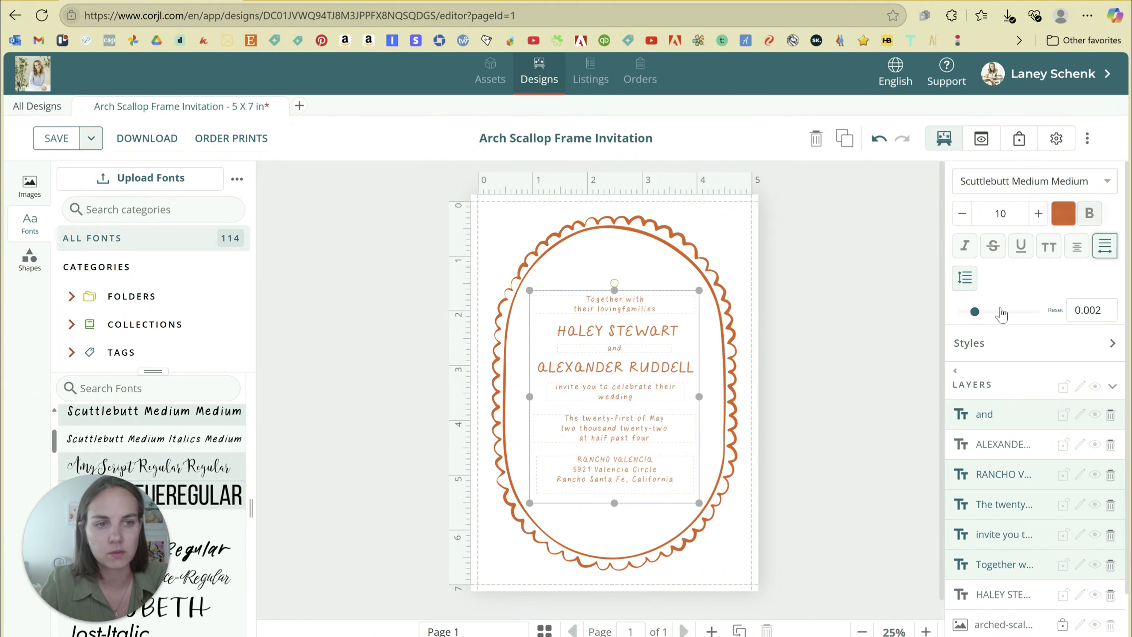
left_click(911, 365)
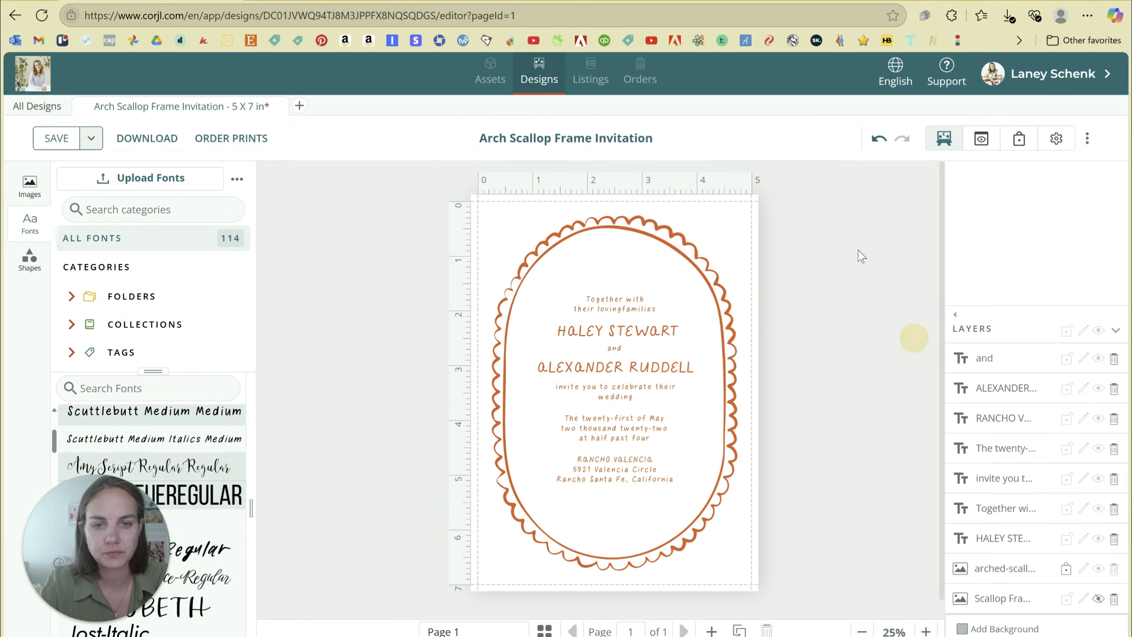
Retype the first partner's name with a new name and select the second partner's name for replacement.
left_click(656, 332)
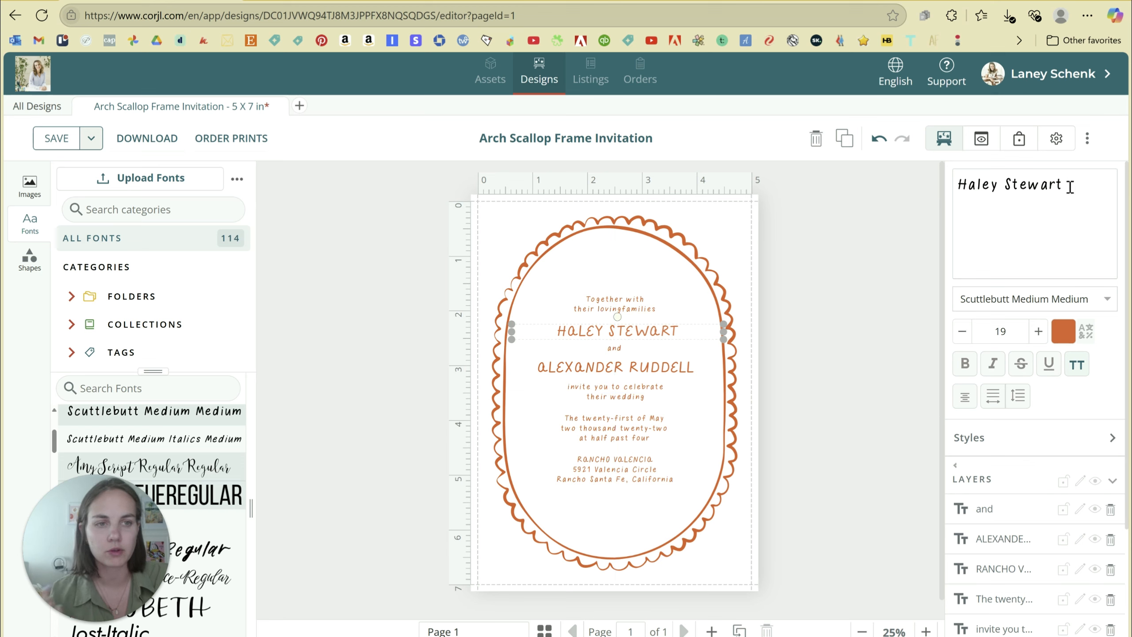
left_click_drag(1069, 184, 963, 192)
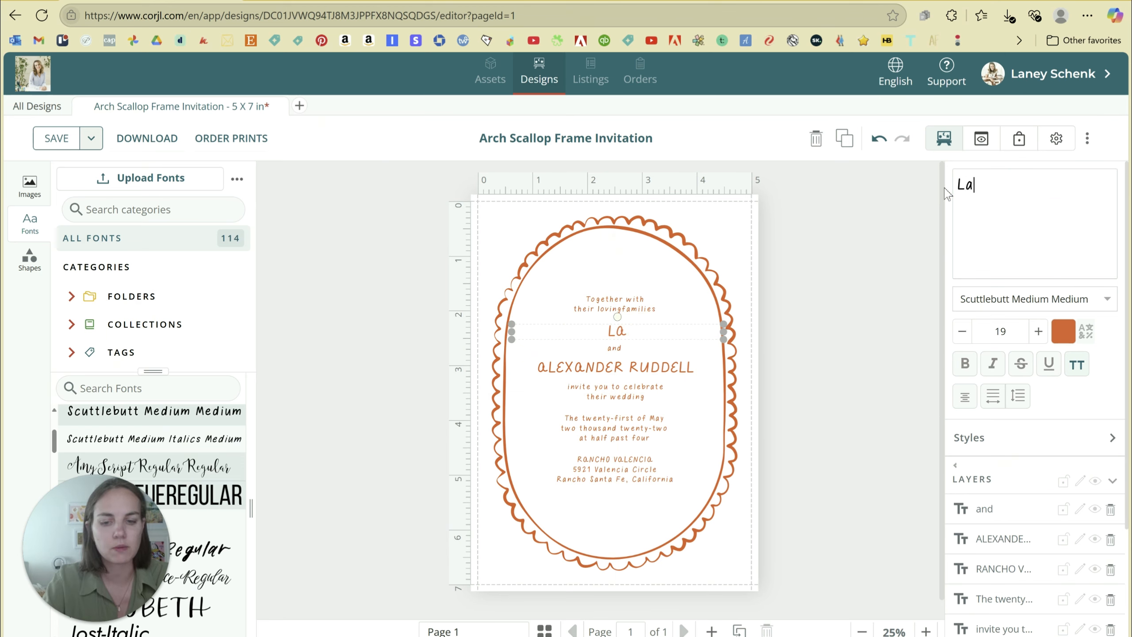
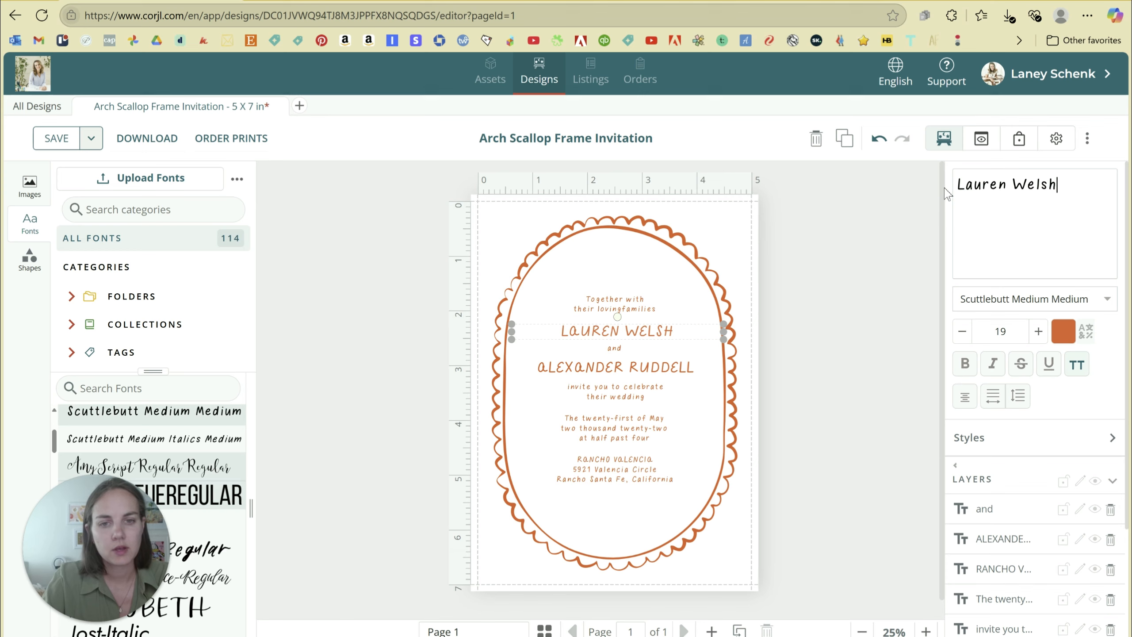
left_click(665, 368)
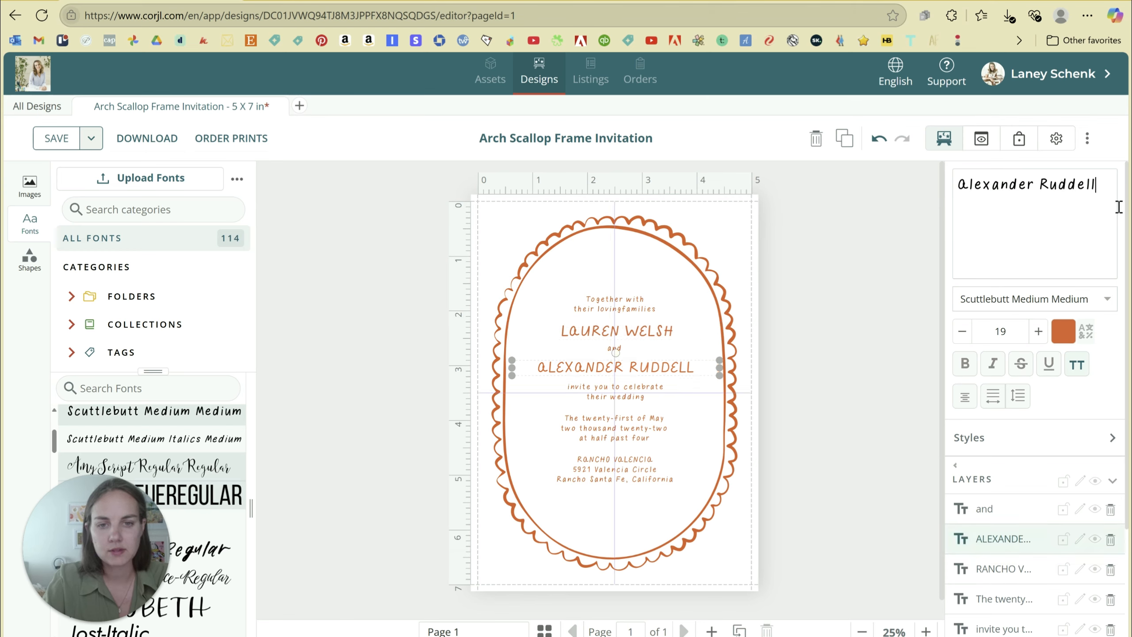
left_click_drag(1107, 180, 958, 176)
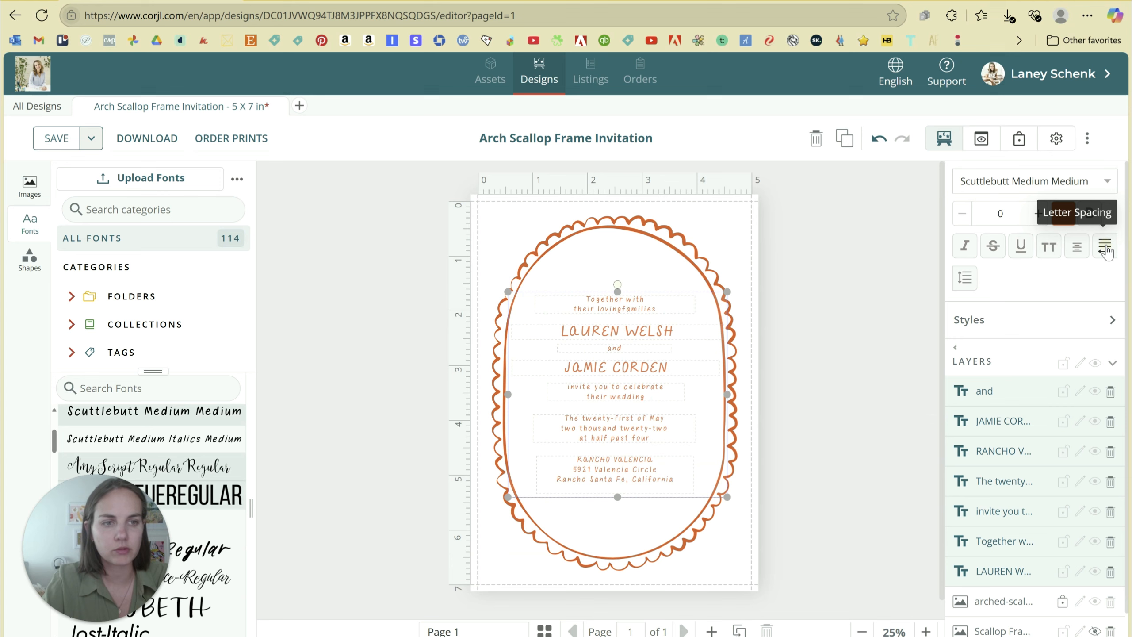
left_click(1105, 245)
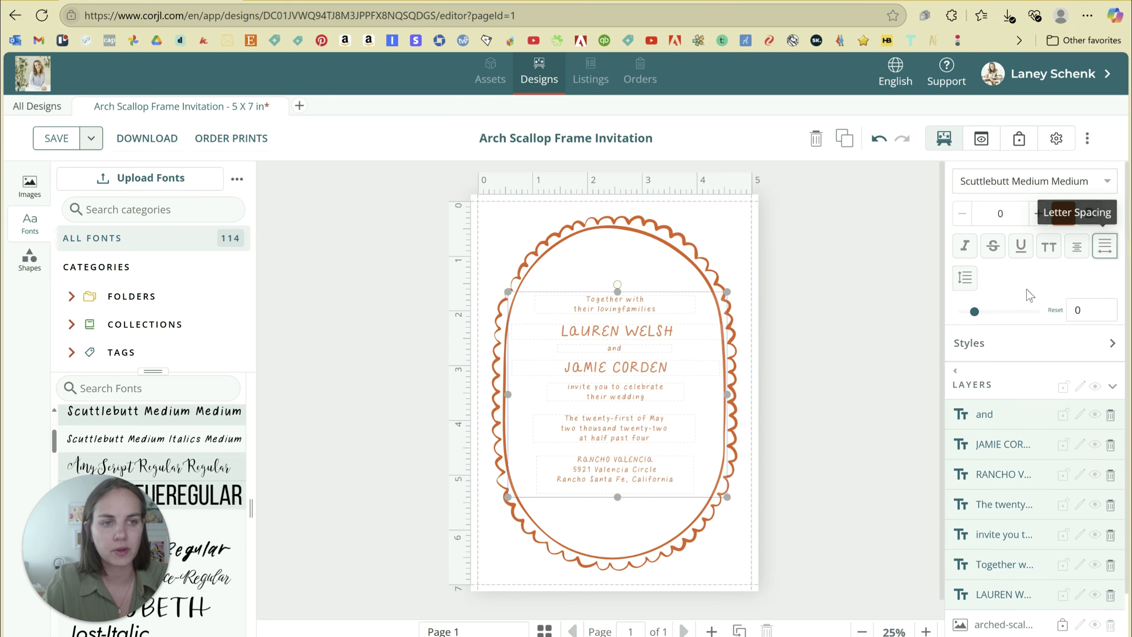
Try wider and narrower letter spacing for all text using the slider and spinner arrows.
left_click_drag(976, 313, 978, 315)
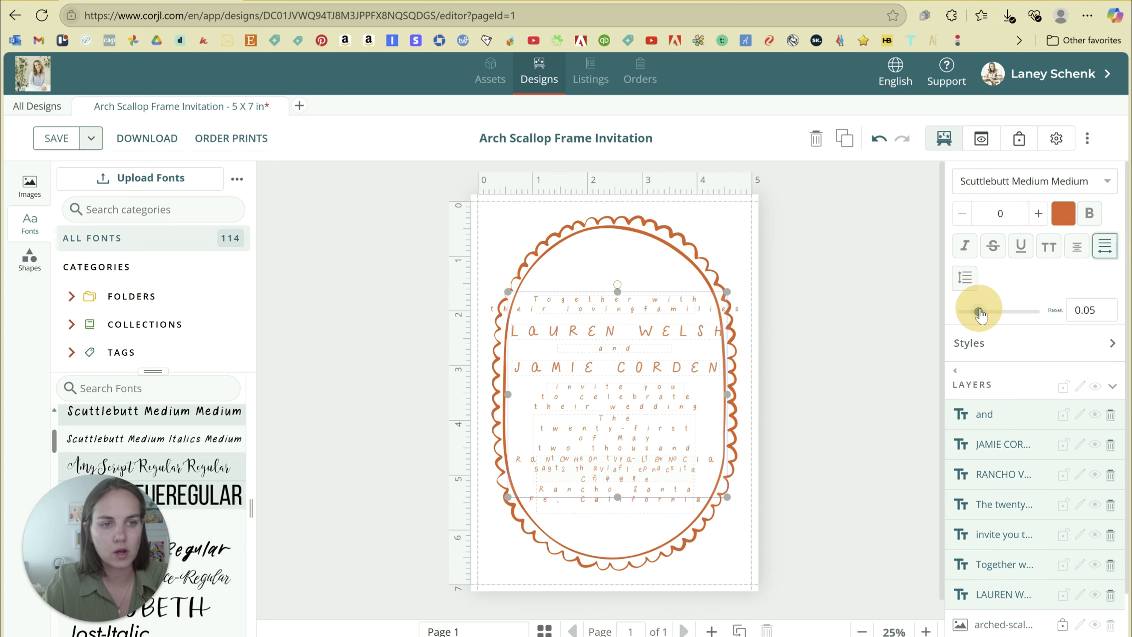
left_click(1109, 311)
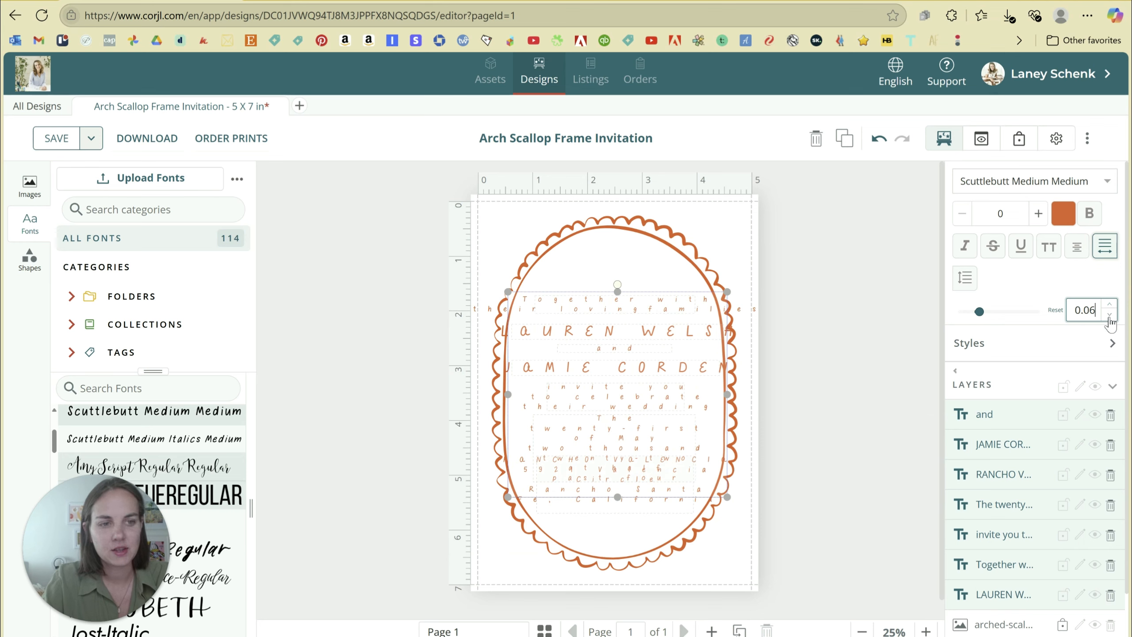
left_click(1109, 316)
left_click(1110, 315)
left_click(1109, 316)
left_click(1110, 316)
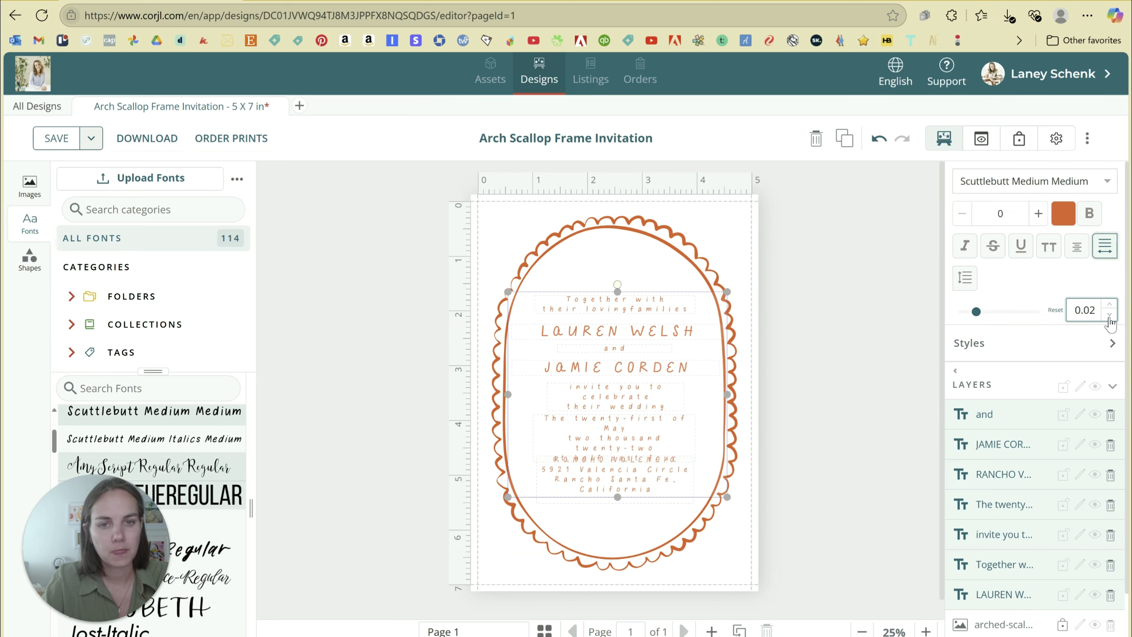
left_click(1110, 315)
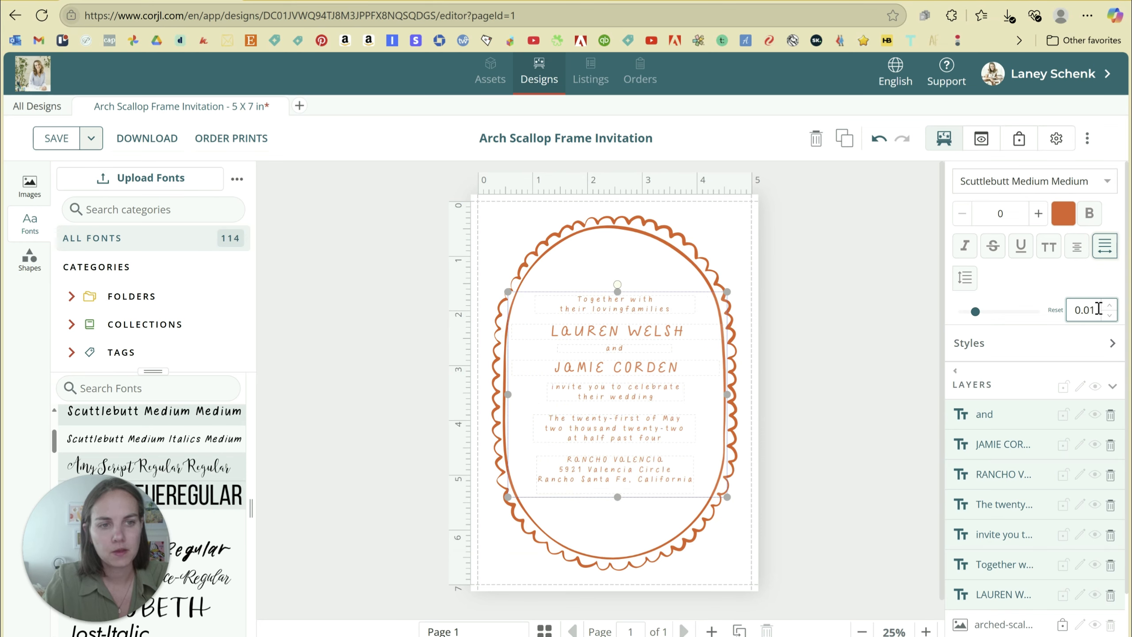
Enter a letter spacing value of 0.005 for all the text, then deselect.
double_click(1098, 309)
type("005")
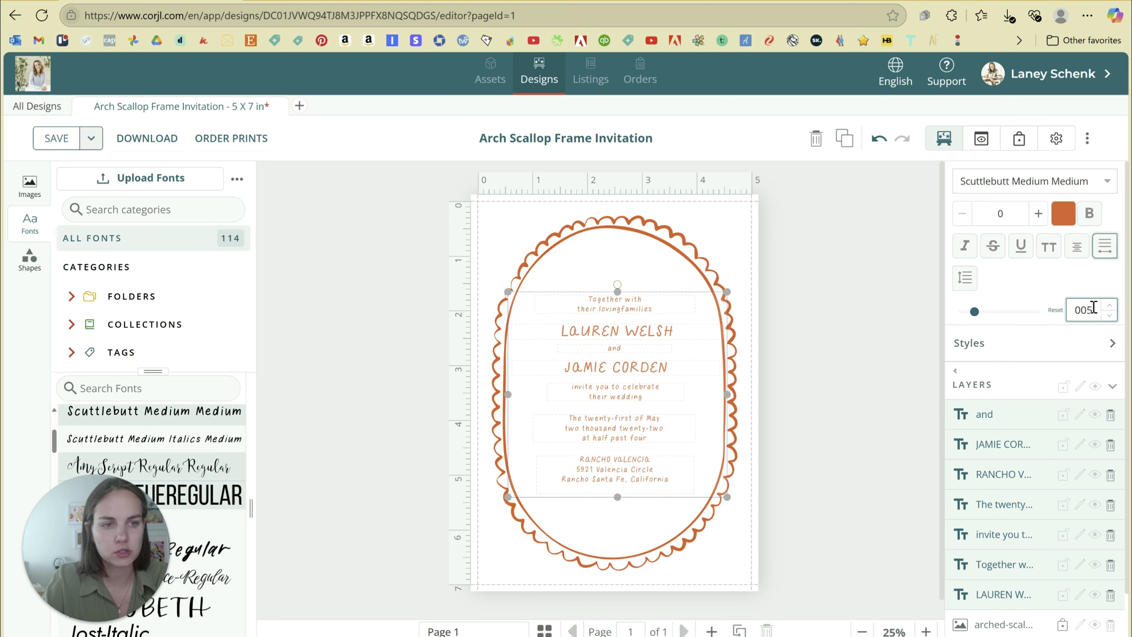
key("BackSpace")
type("8")
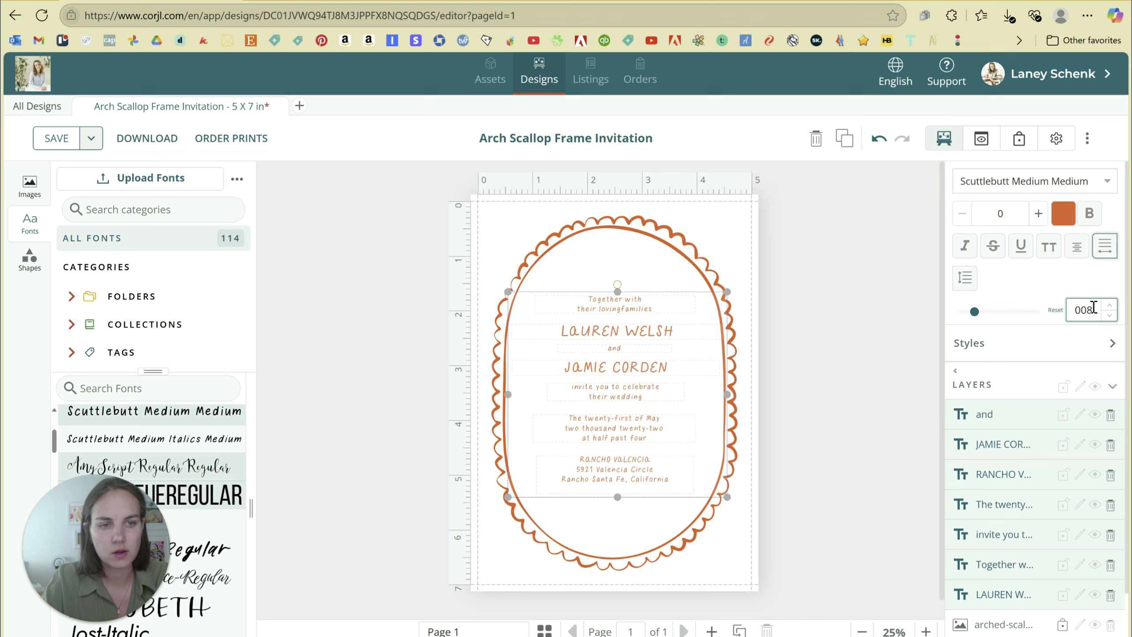
left_click(1074, 311)
type("0.")
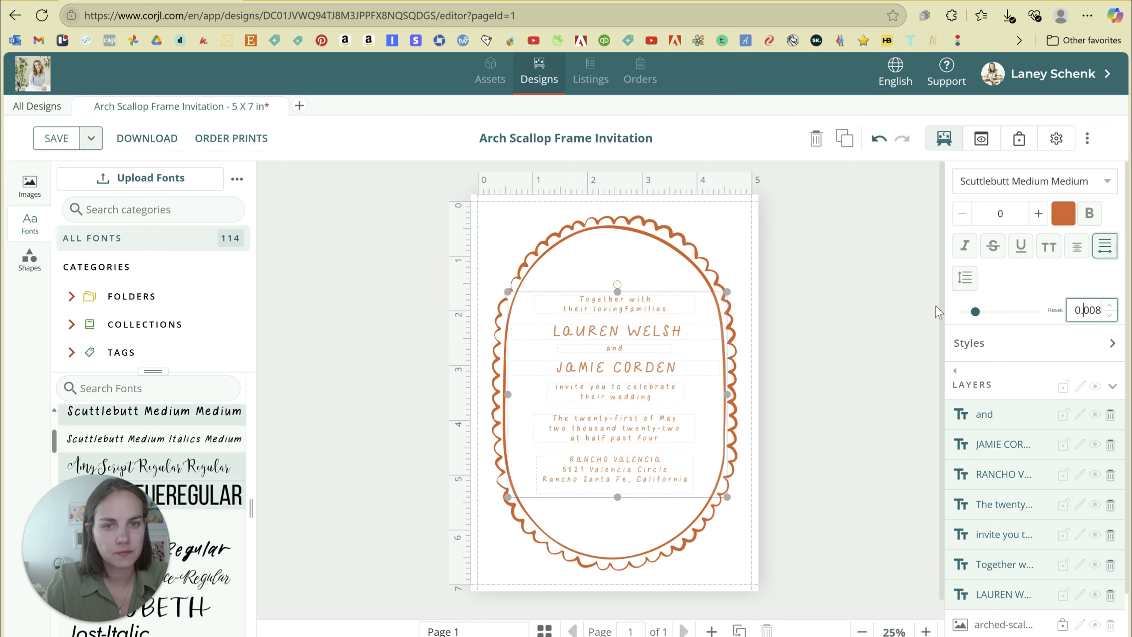
left_click(1101, 309)
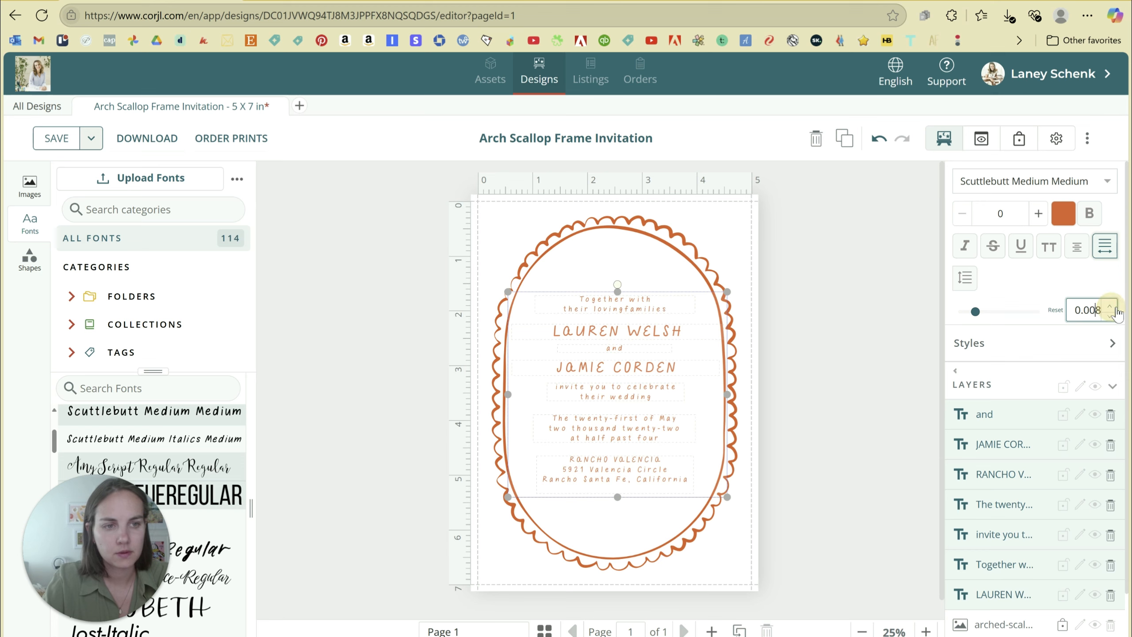
key("BackSpace")
type("5")
left_click_drag(1095, 313, 1060, 307)
type(".005")
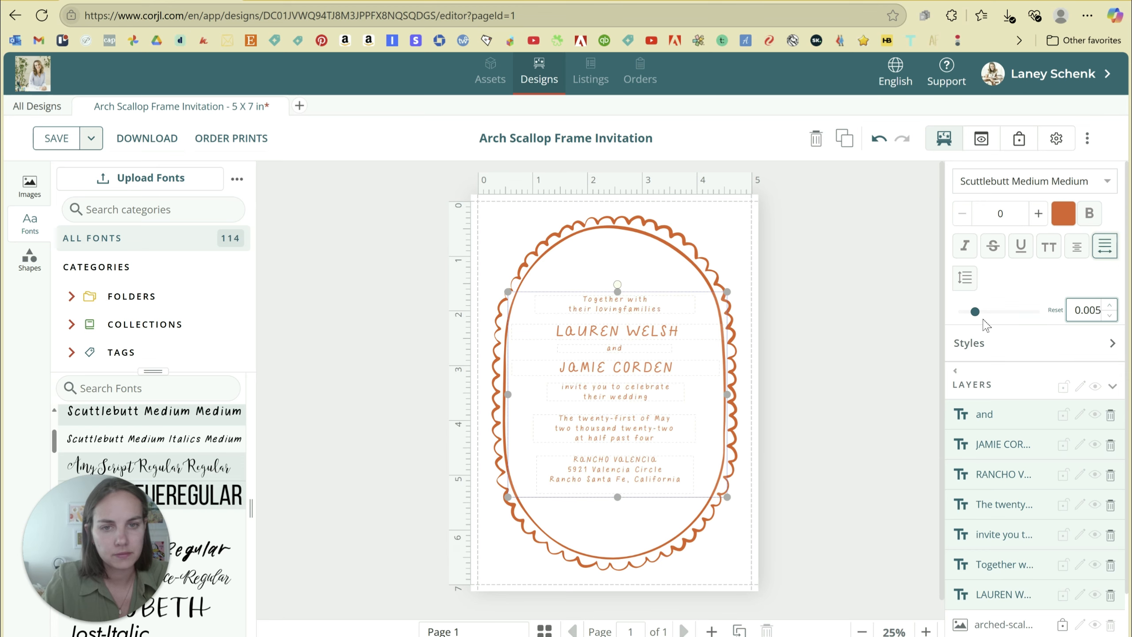
left_click(901, 345)
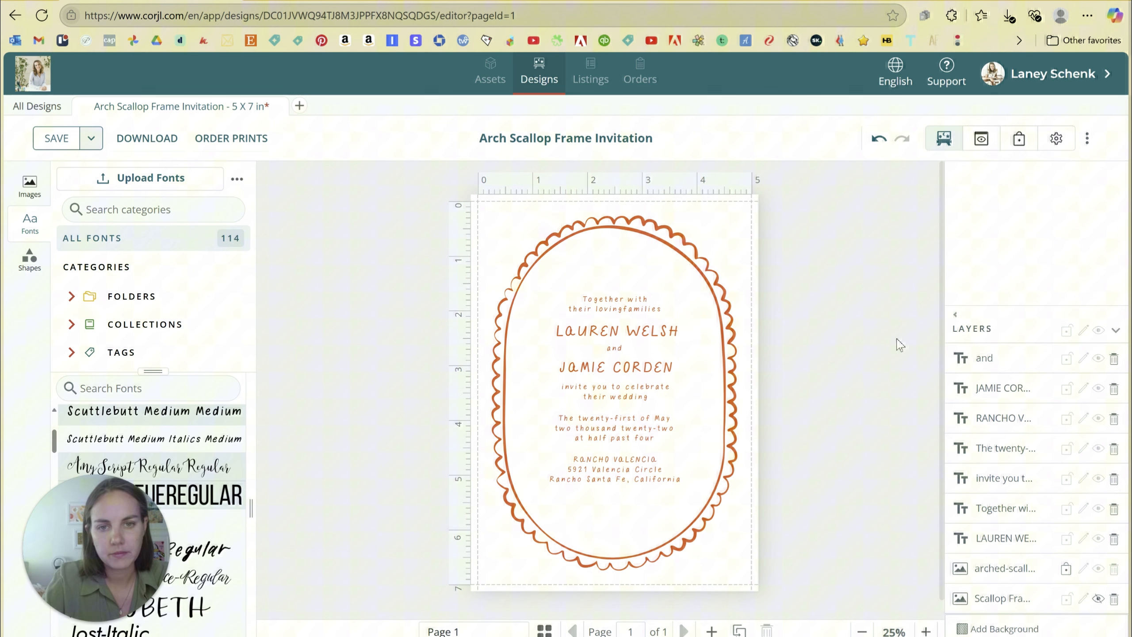
Change the date to the twenty-first of August two thousand twenty-five.
left_click(661, 314)
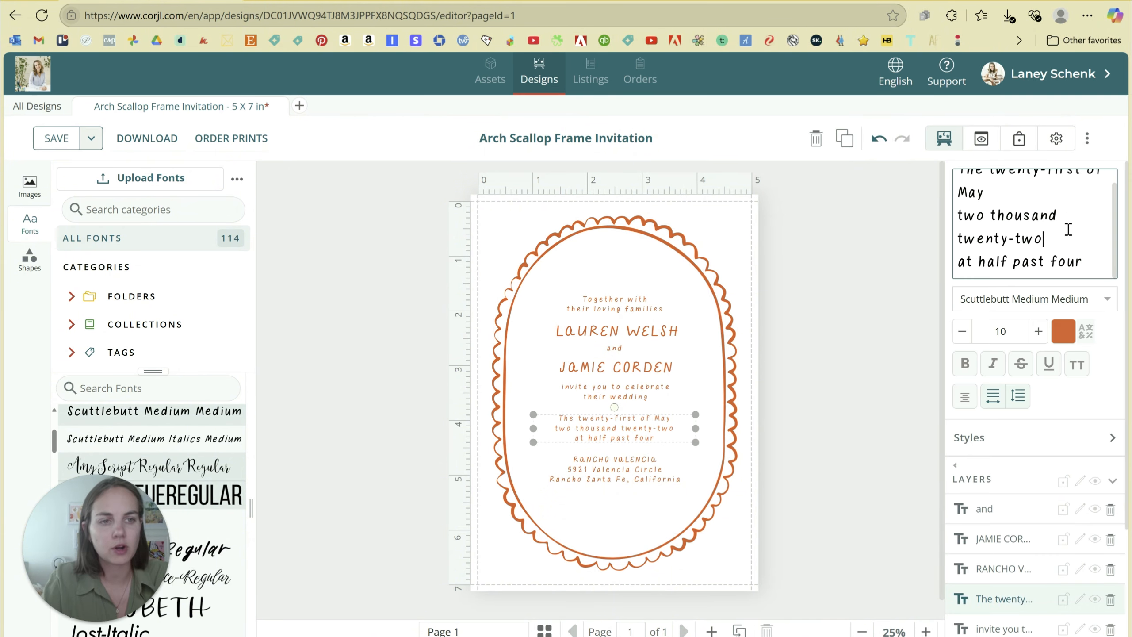
key("BackSpace")
key("BackSpace")
key("BackSpace")
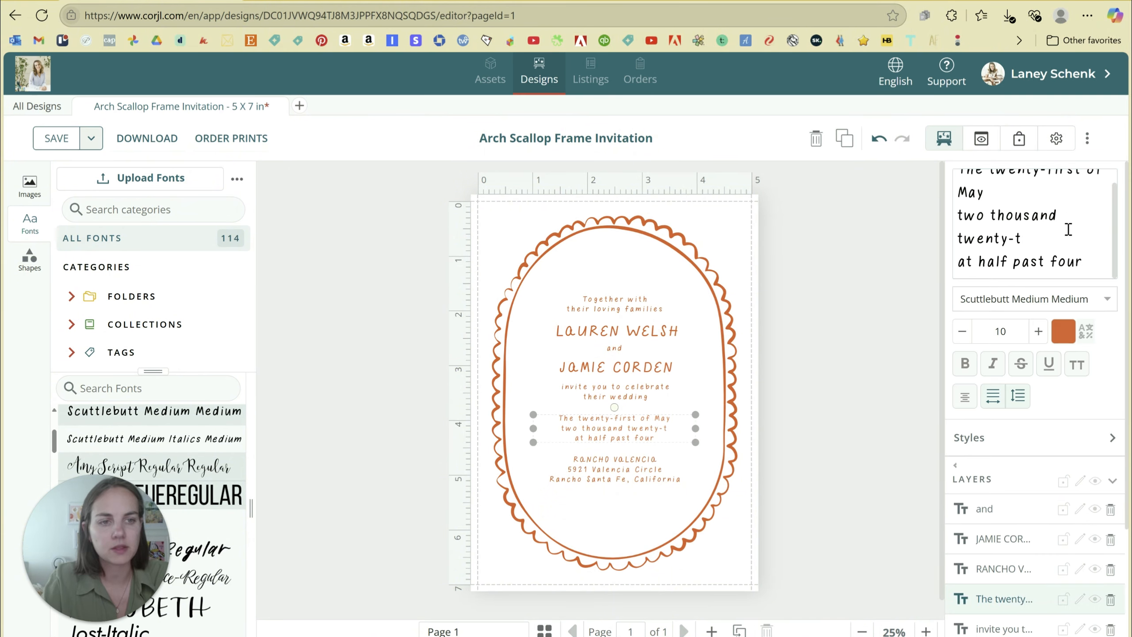
type("five")
scroll(1067, 228, "up", 1)
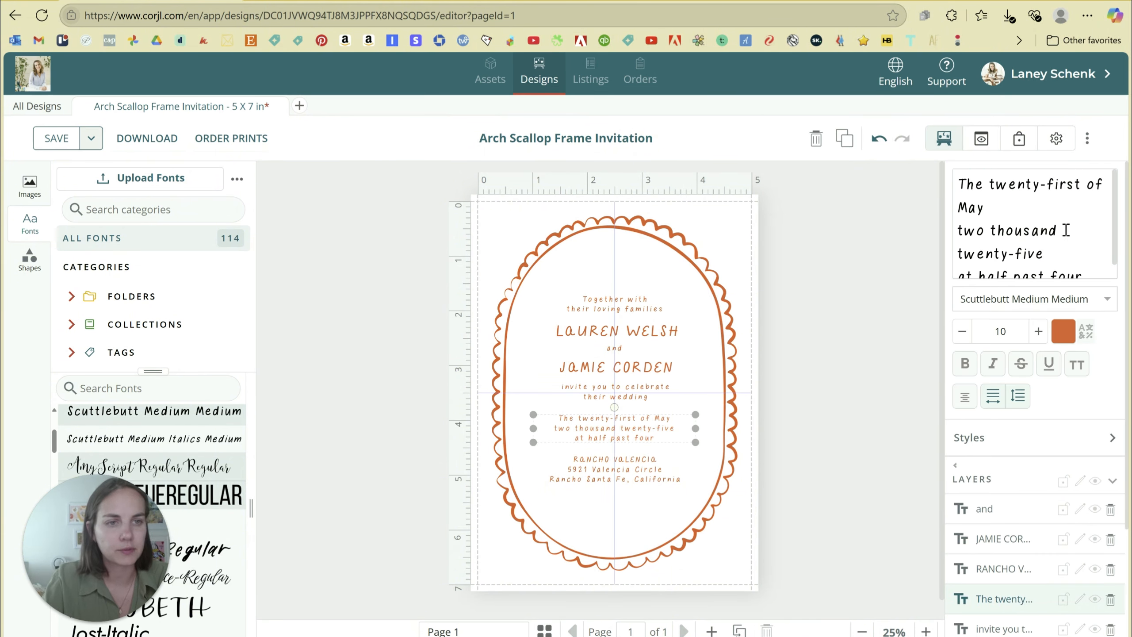
double_click(952, 208)
type("August")
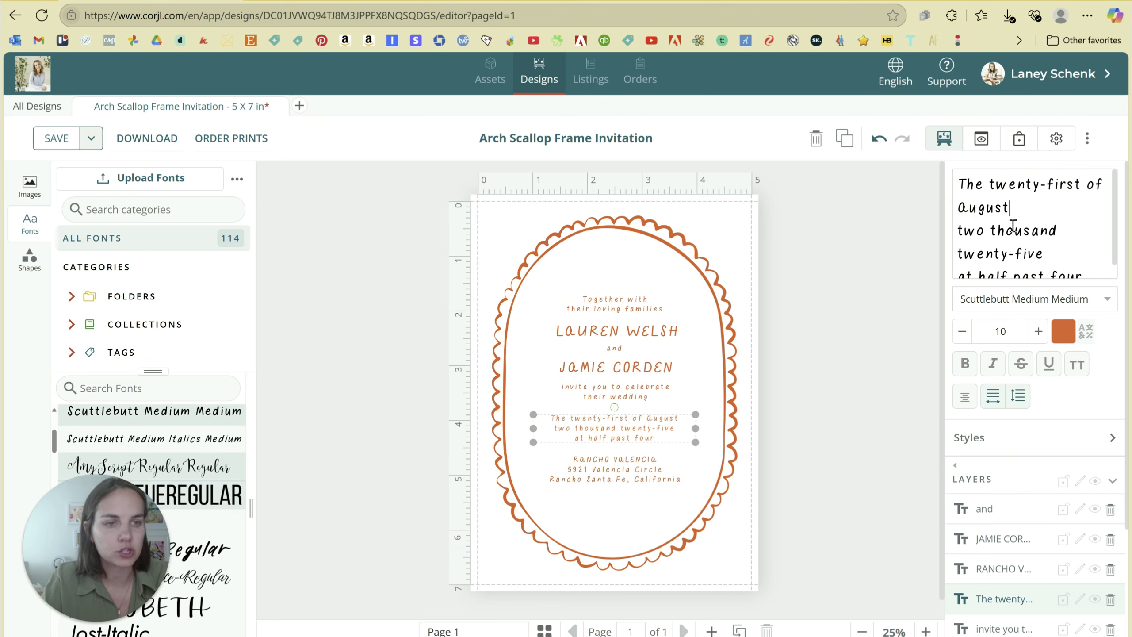
scroll(1021, 219, "down", 1)
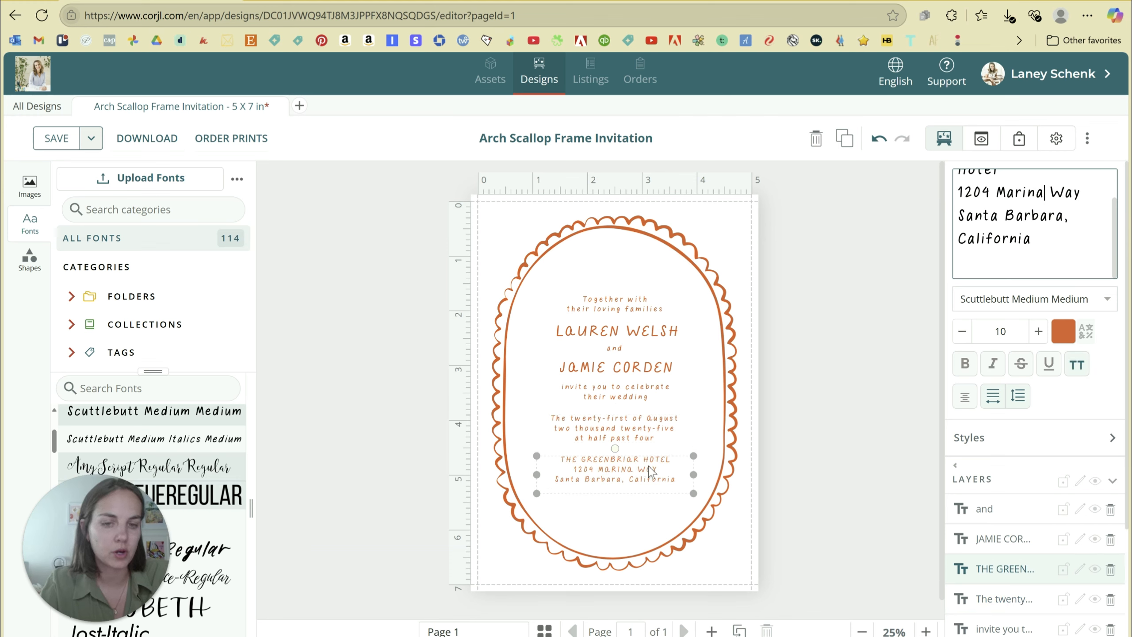
Turn off All Caps on the venue's street line and nudge all text slightly down.
left_click_drag(1084, 192, 956, 193)
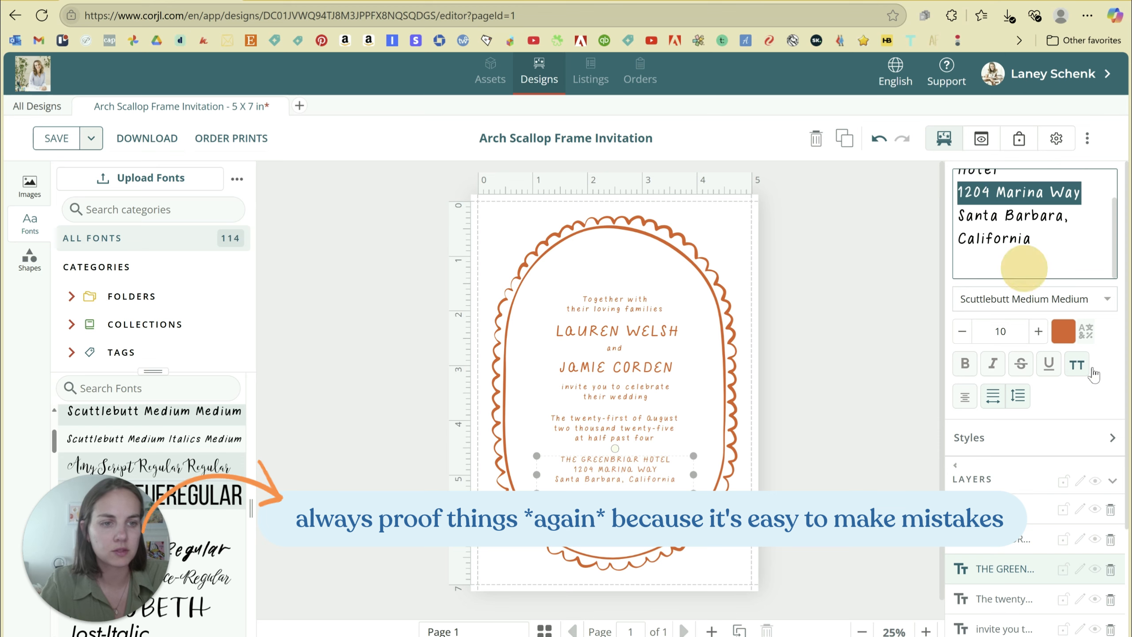
left_click(1076, 364)
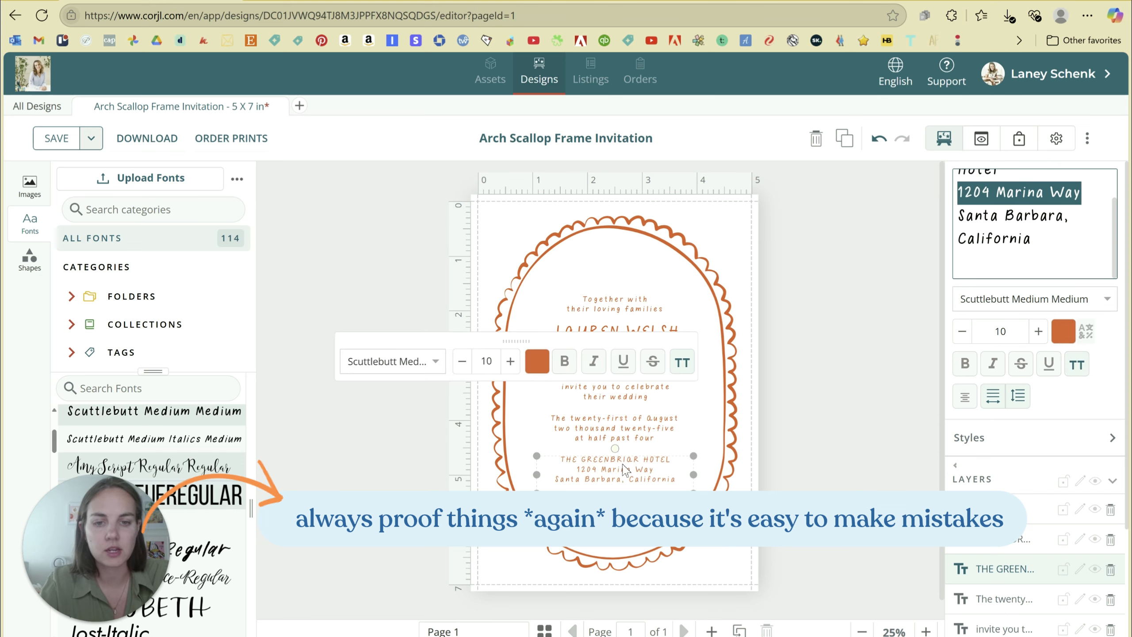
left_click(898, 347)
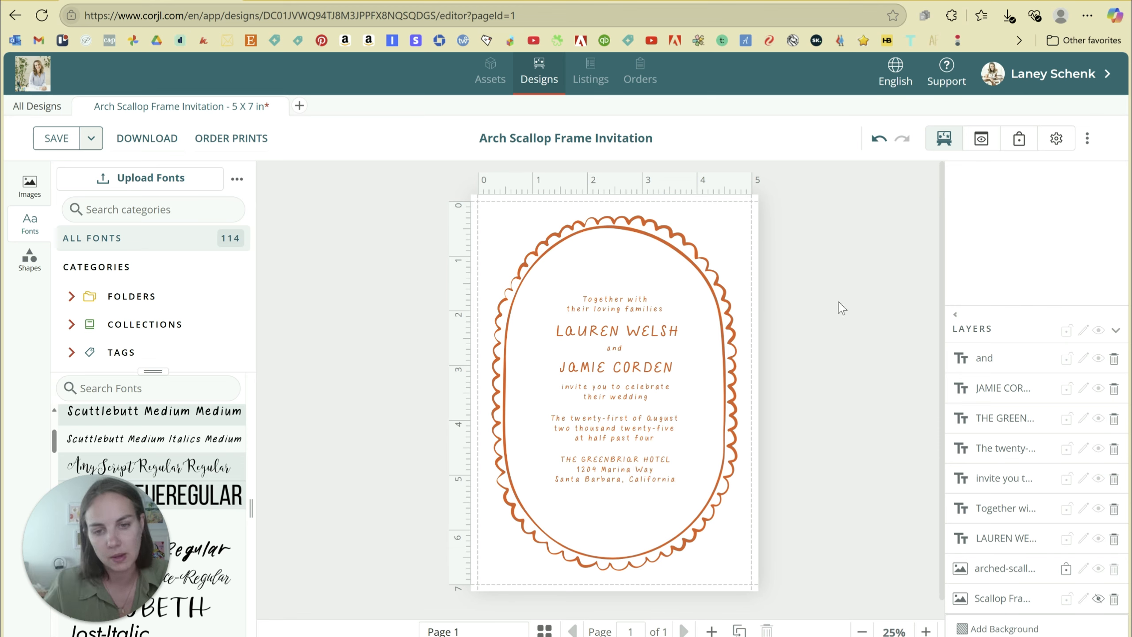
key("ctrl+a")
left_click_drag(642, 475, 642, 477)
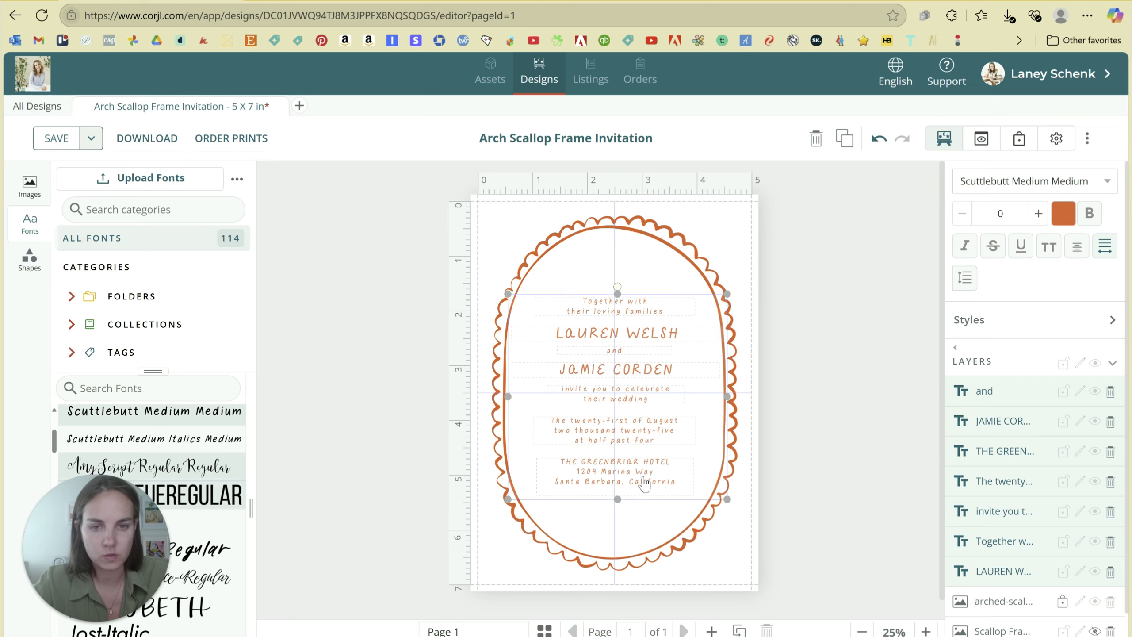
Save the Arch Scallop Frame Invitation design, keeping its existing title.
left_click(844, 371)
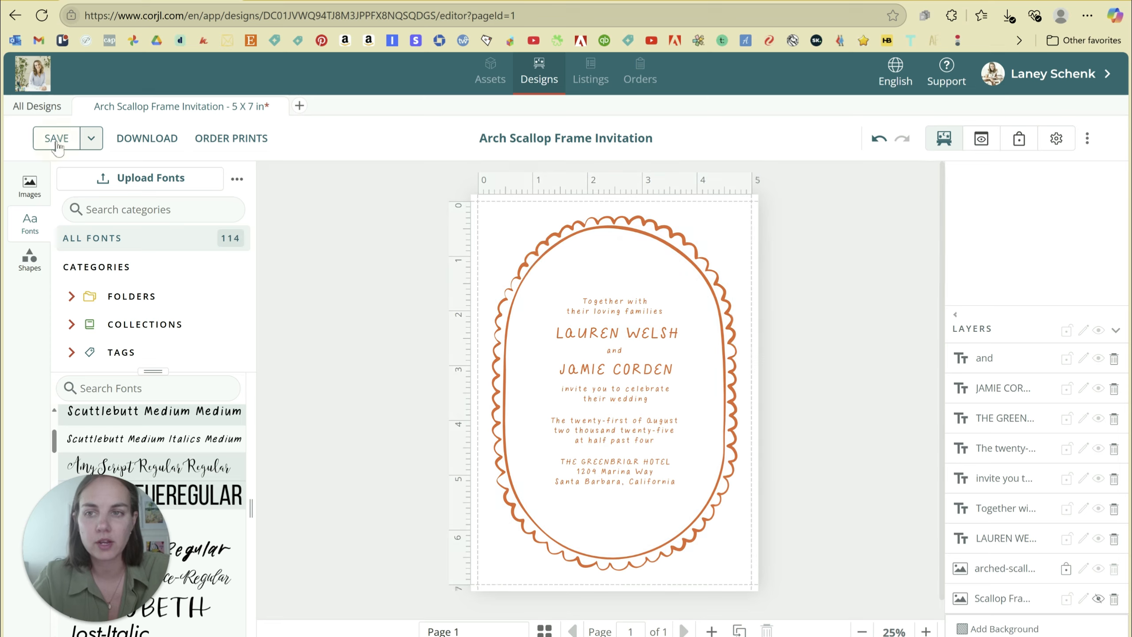
left_click(55, 141)
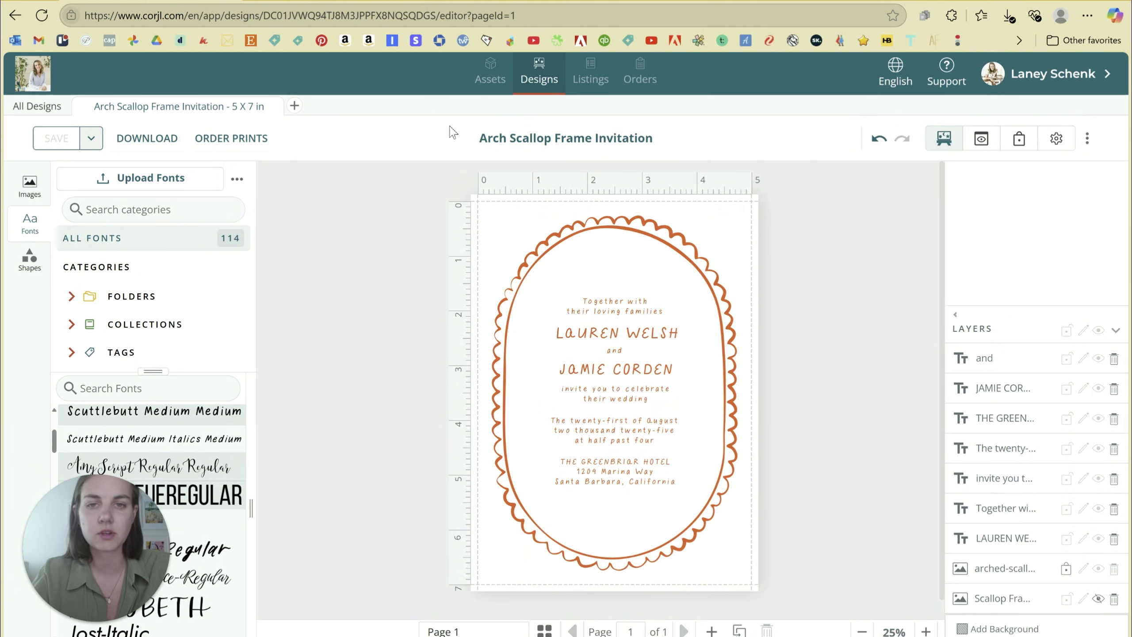
left_click_drag(468, 144, 702, 144)
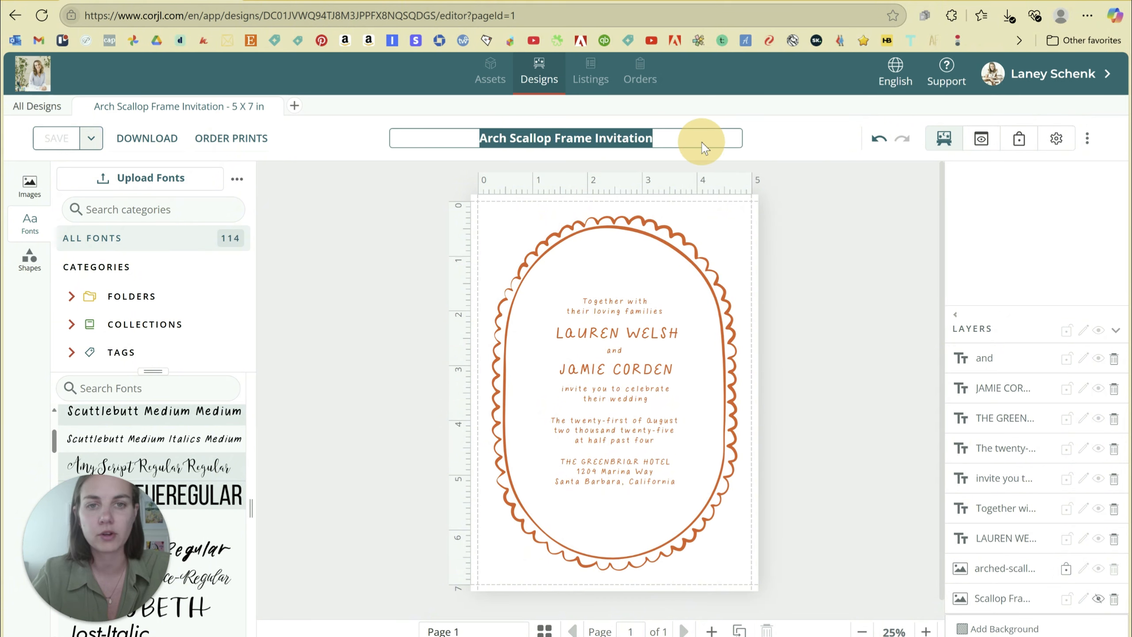
left_click(536, 152)
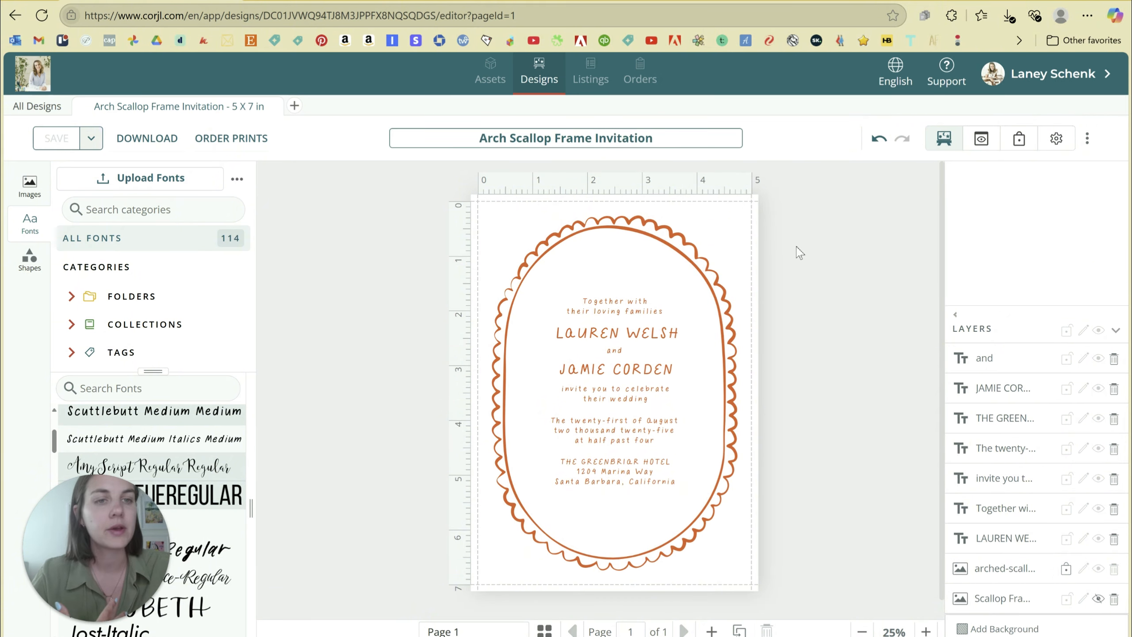
left_click(867, 319)
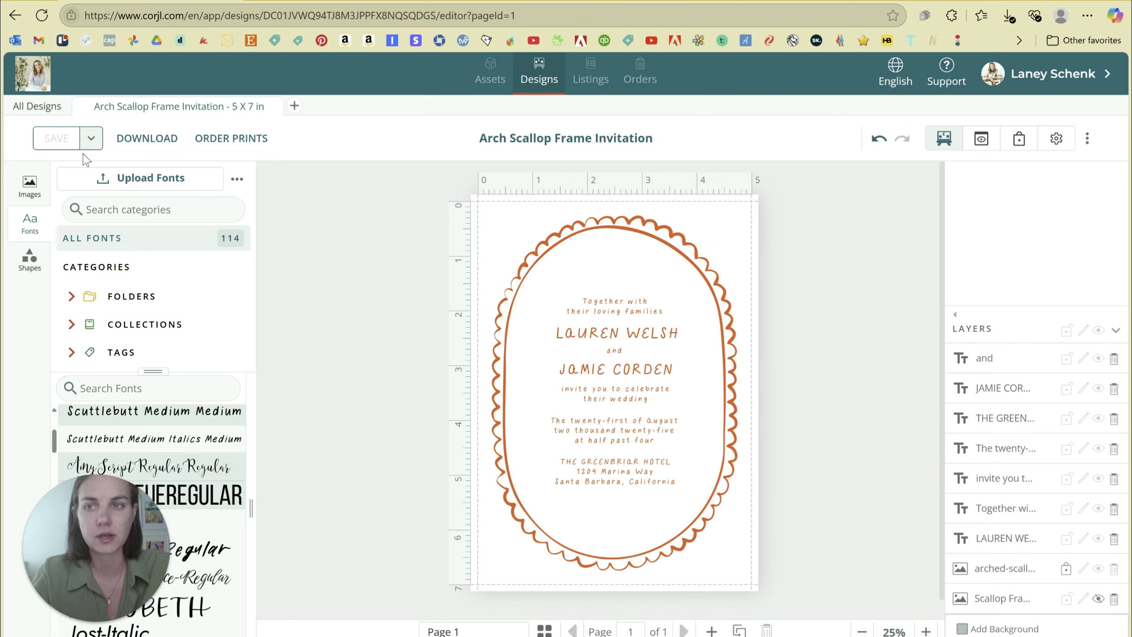
Create a new listing named 'Arch Scallop Frame Suite' from the listings page.
left_click(591, 81)
left_click(1057, 120)
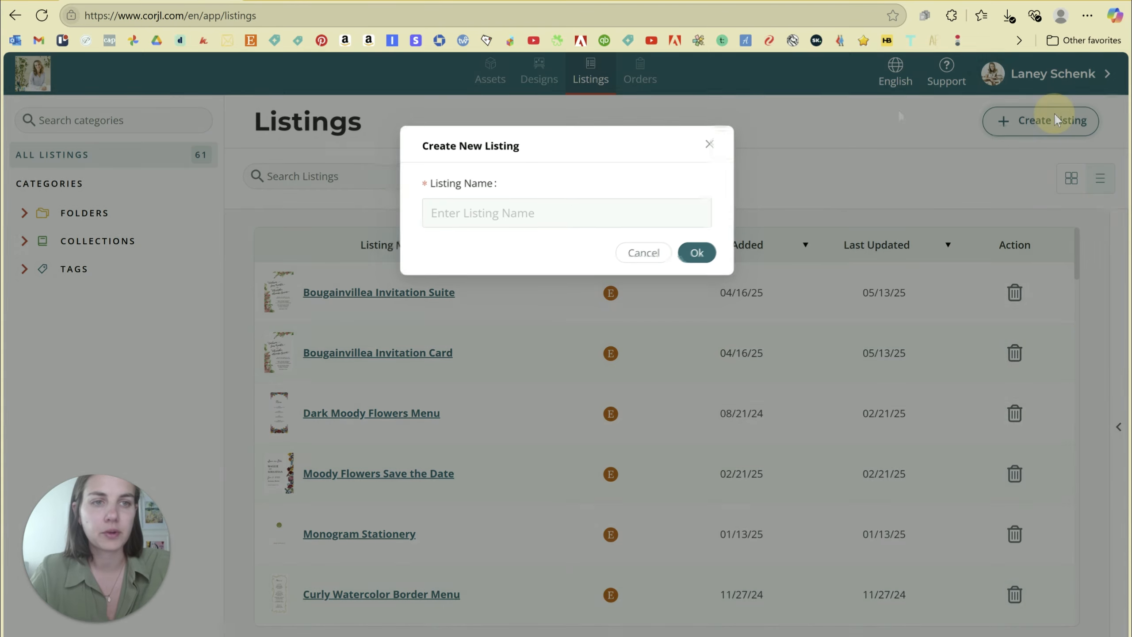
left_click(499, 218)
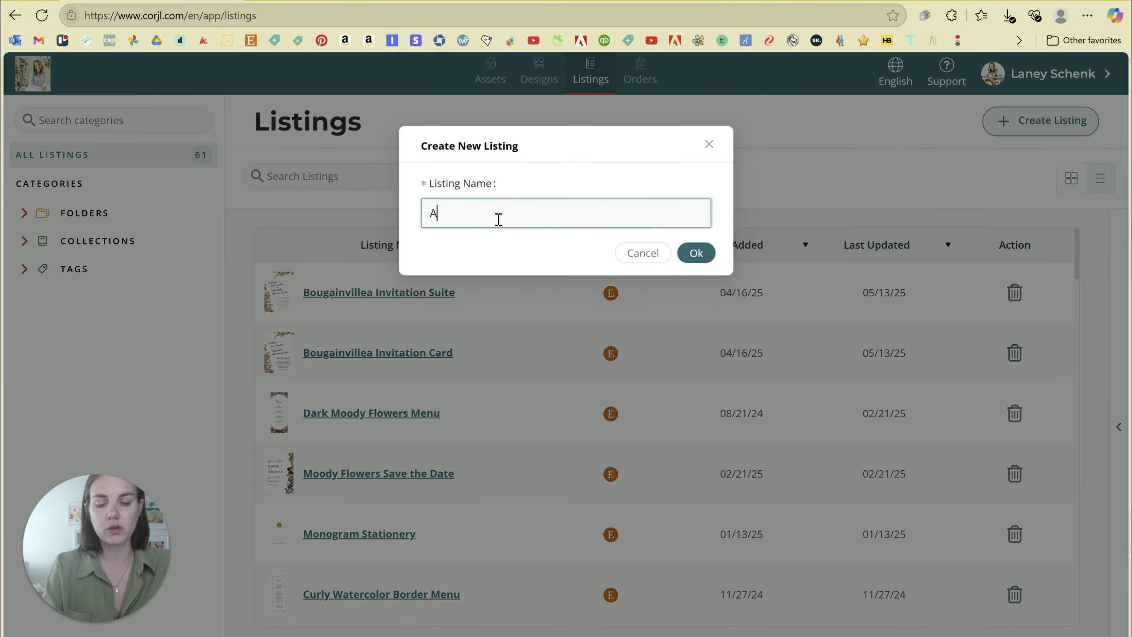
type("Arch Scallop Frame Suite")
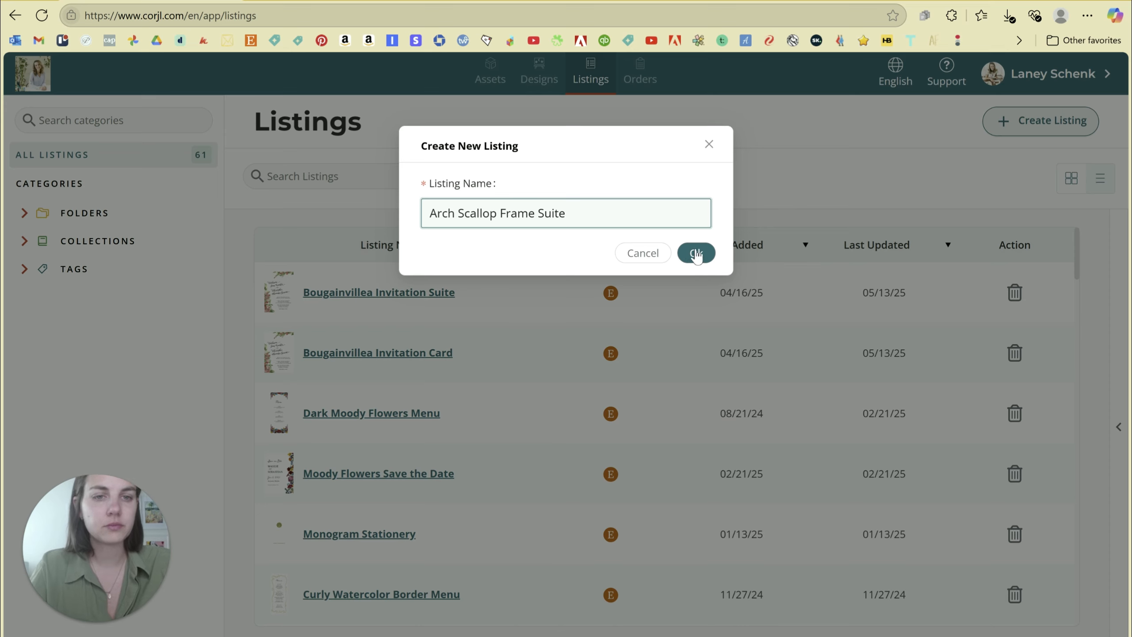
triple_click(507, 212)
left_click(544, 213)
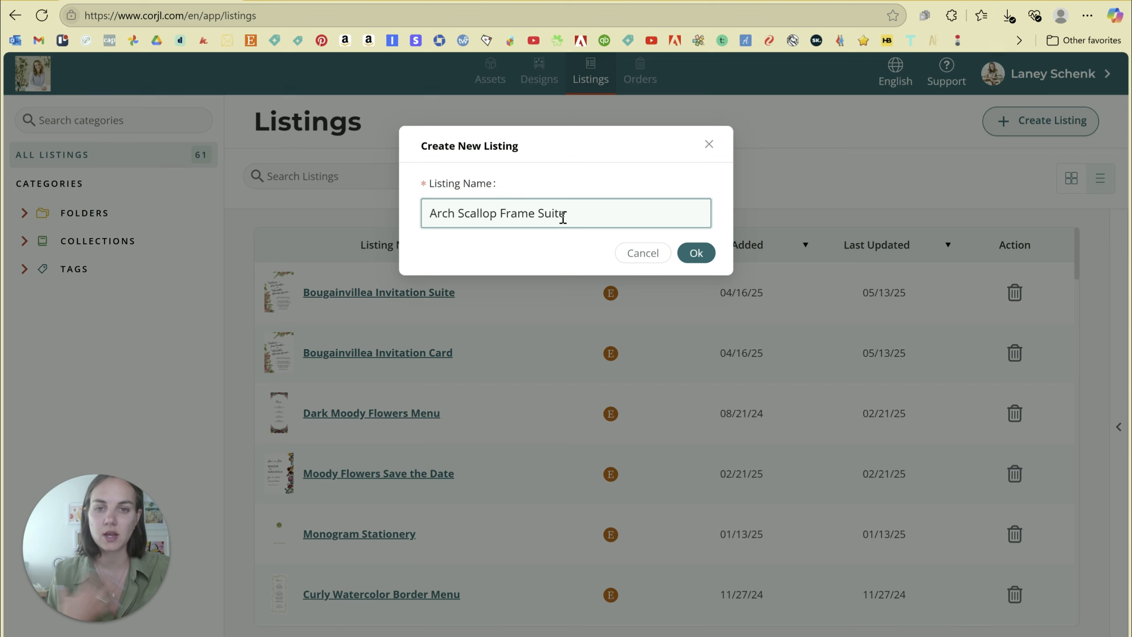
left_click(694, 253)
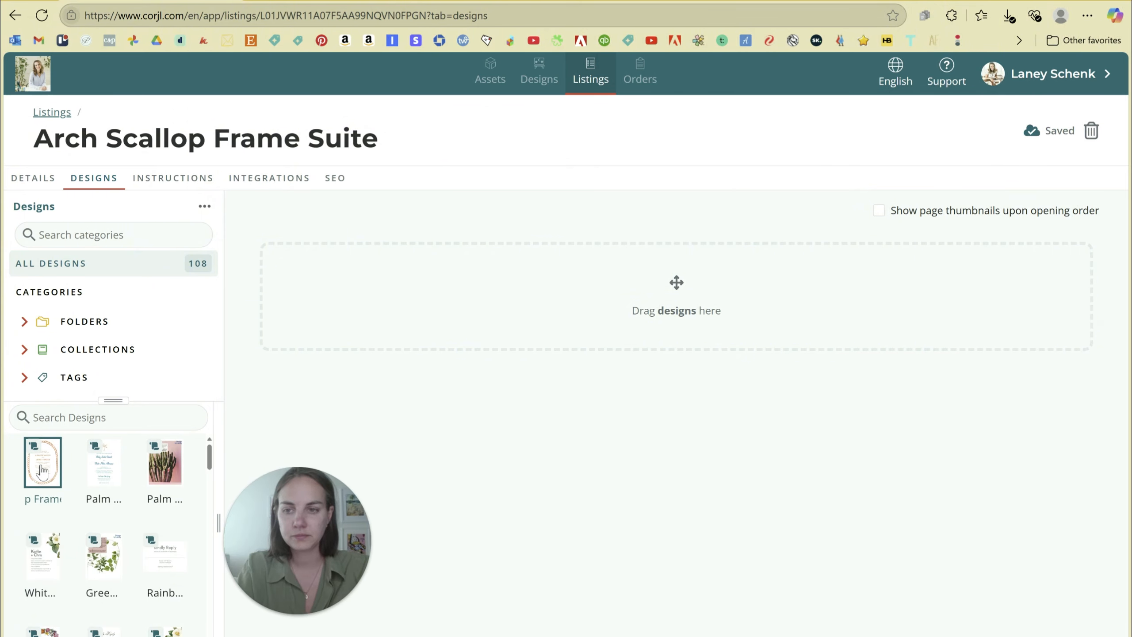
Add the Arch Scallop Frame Invitation and, found by searching 'rsvp', the Squiggle RSVP design to the listing.
left_click_drag(45, 471, 389, 290)
left_click(87, 418)
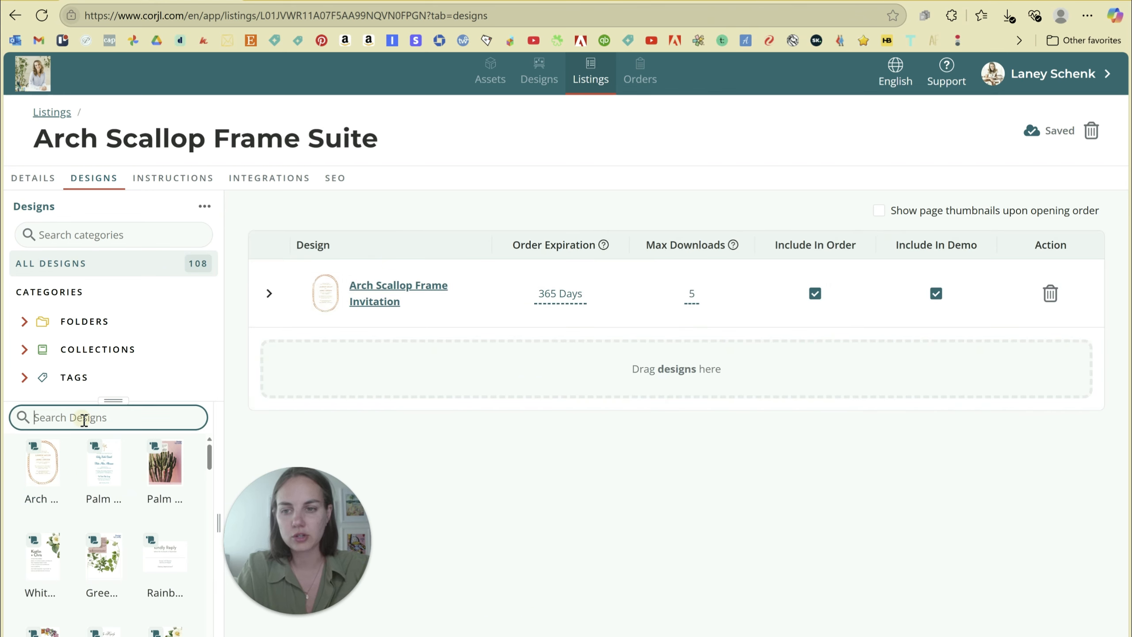
type("skp")
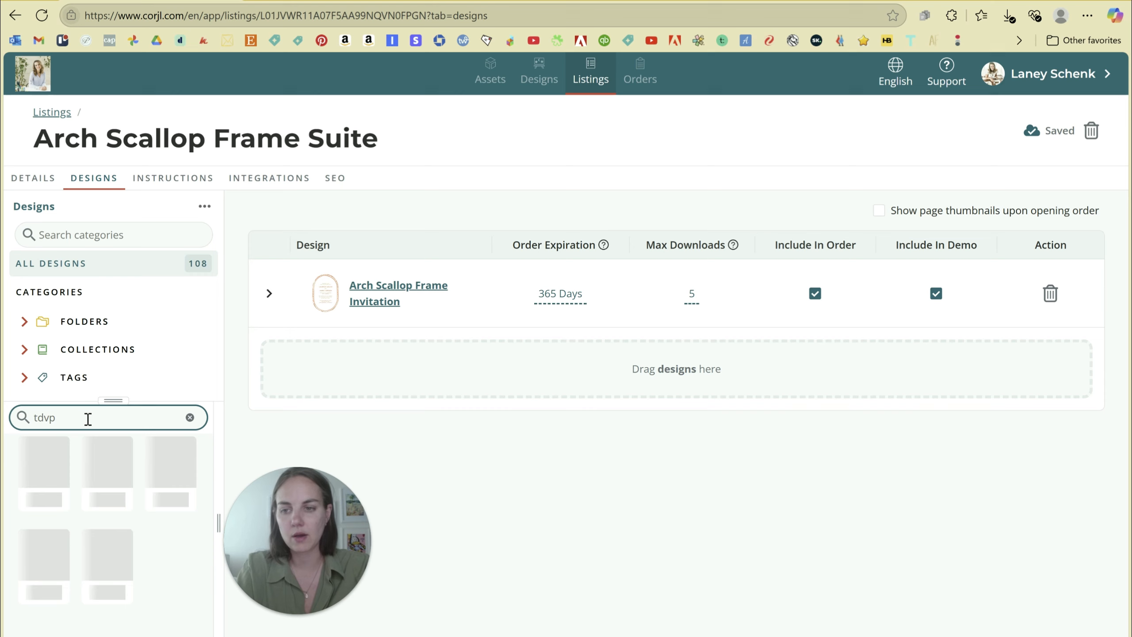
key("BackSpace")
key("BackSpace")
key("BackSpace")
type("rsvp")
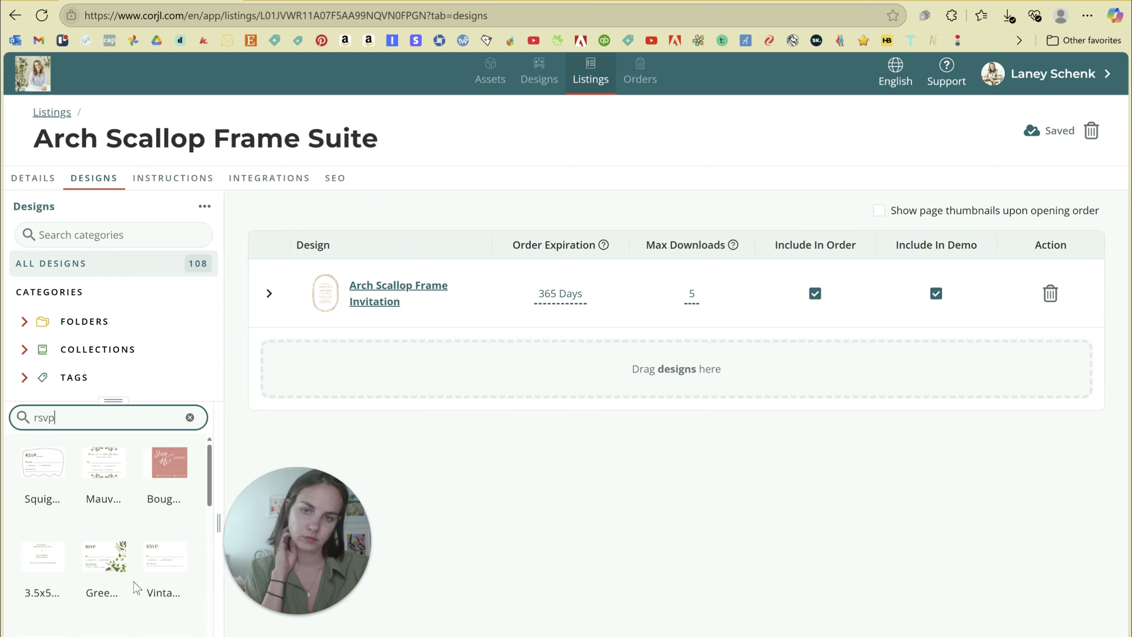
mouse_move(56, 506)
left_mouse_down()
mouse_move(53, 495)
mouse_move(382, 397)
mouse_move(394, 370)
left_mouse_up()
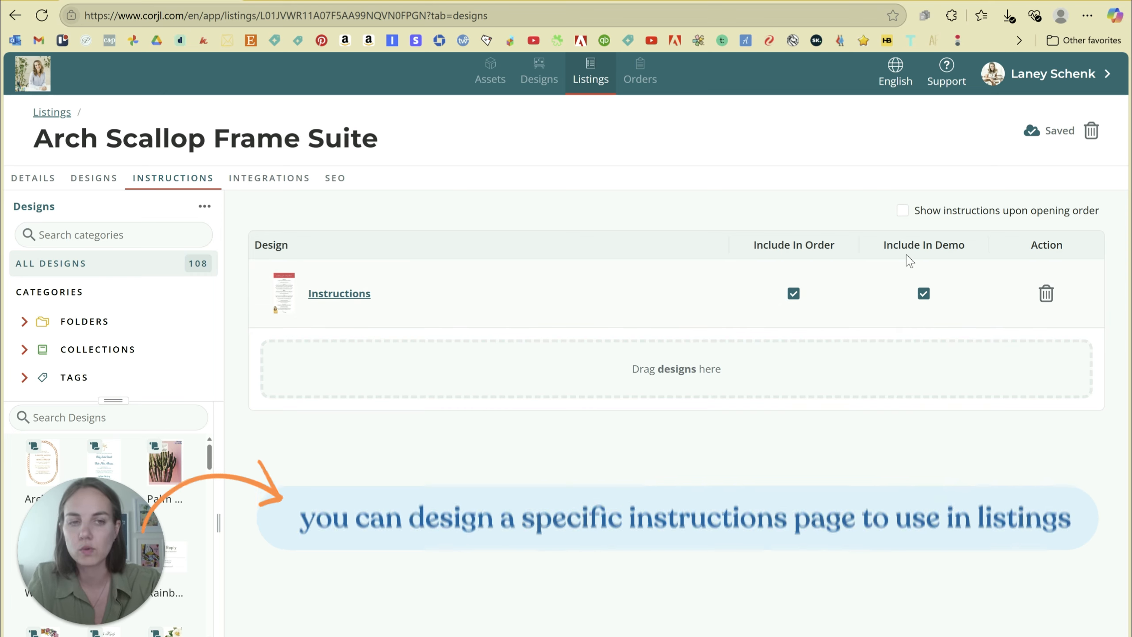
Enable 'Show instructions upon opening order' and review the listing's Designs and Details settings.
left_click(902, 212)
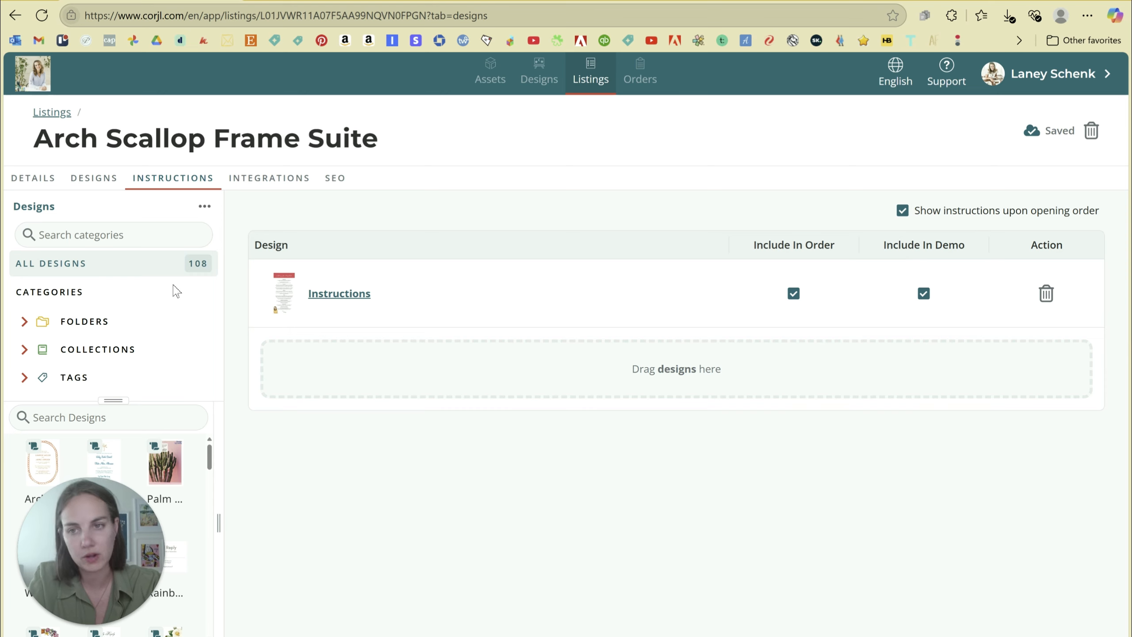
left_click(100, 181)
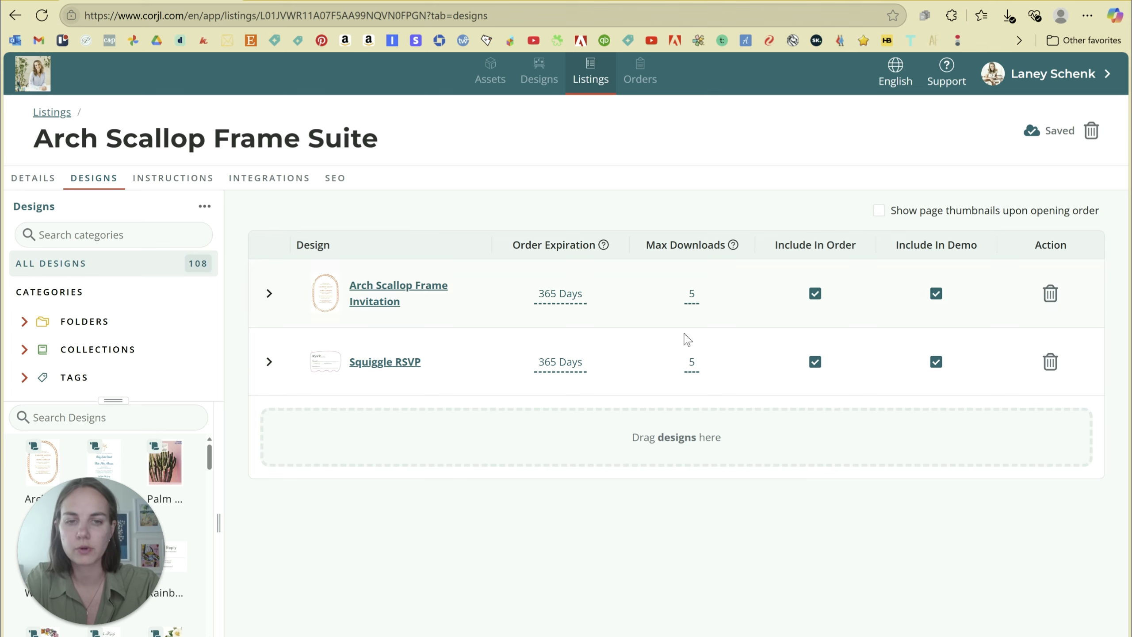
left_click(34, 179)
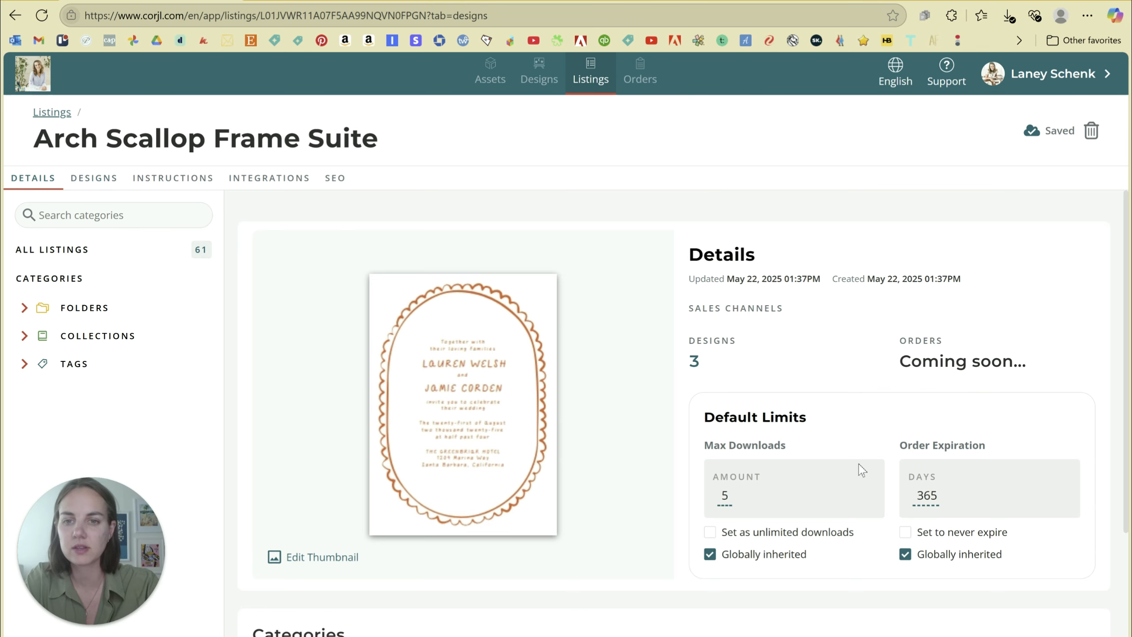
scroll(847, 402, "down", 3)
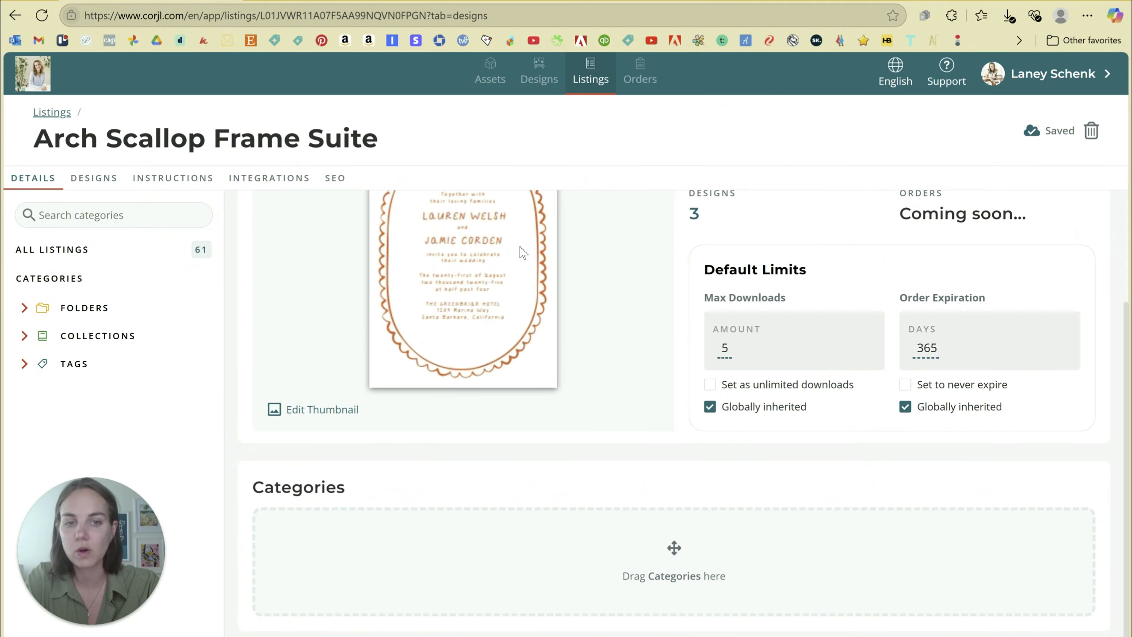
left_click(81, 181)
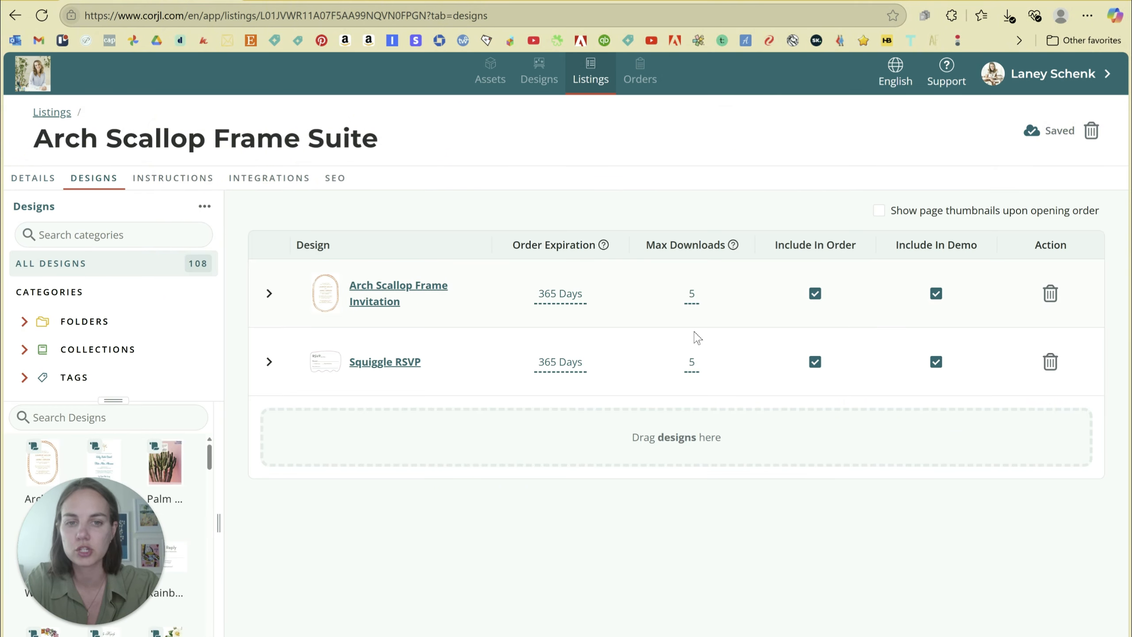
Leave the invitation's download limit unchanged and view the listing's Integrations with its demo link.
left_click(692, 295)
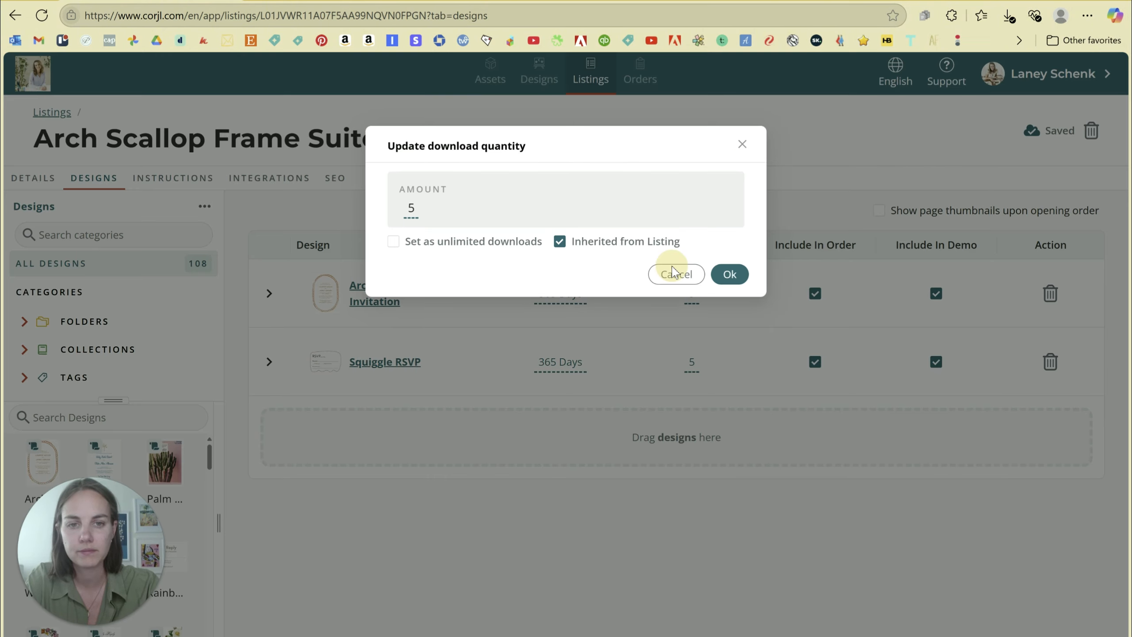
left_click(673, 272)
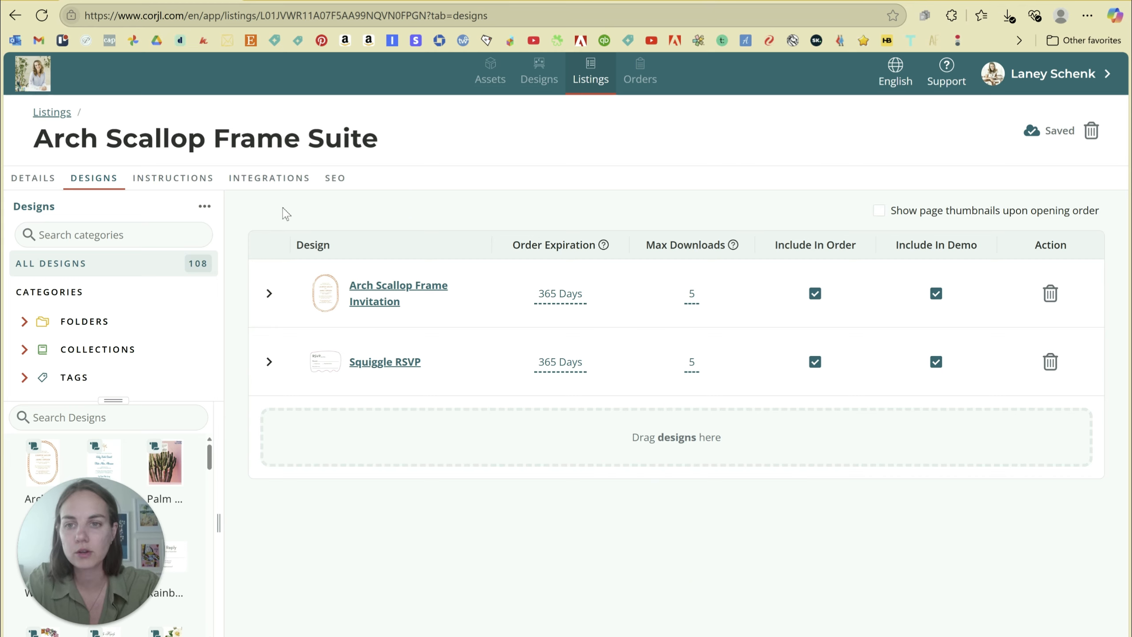
left_click(249, 179)
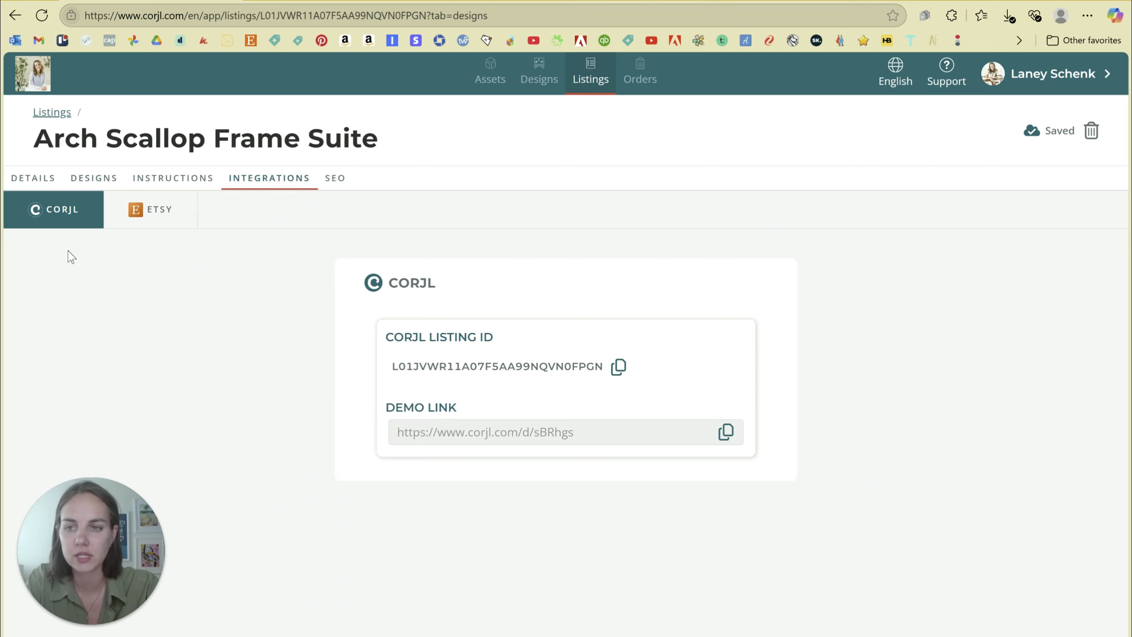
Open the Etsy integration and begin adding an Etsy listing ID.
left_click(162, 210)
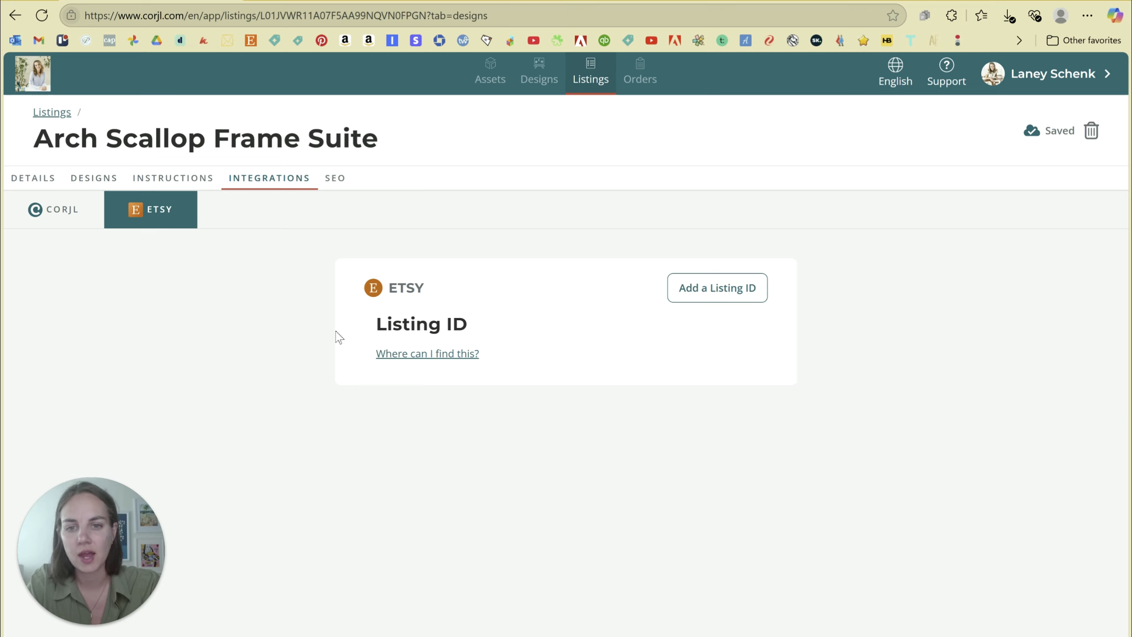
left_click(693, 292)
Open the Arch Scallop Frame Invitation draft in Etsy and select its listing number in the URL.
left_click(504, 213)
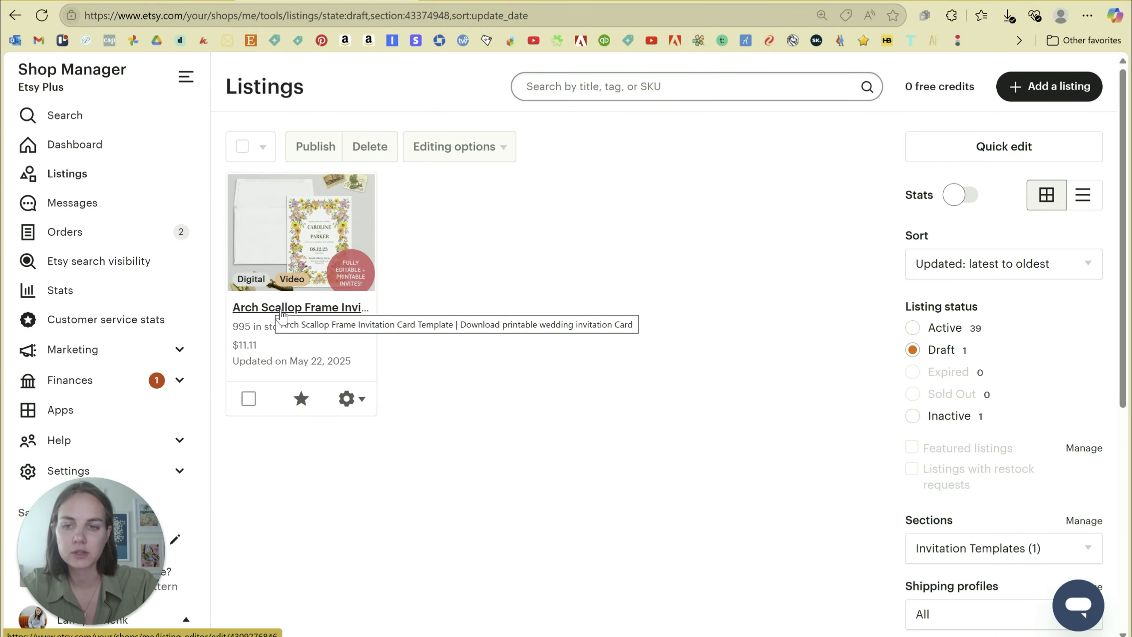
left_click(282, 310)
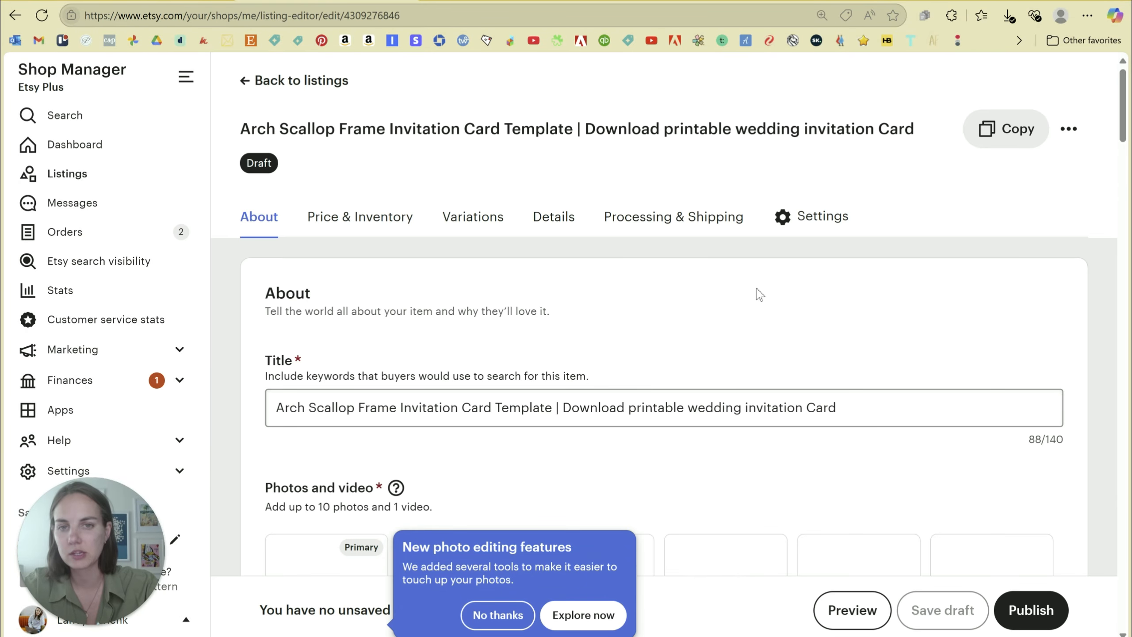
scroll(740, 289, "down", 7)
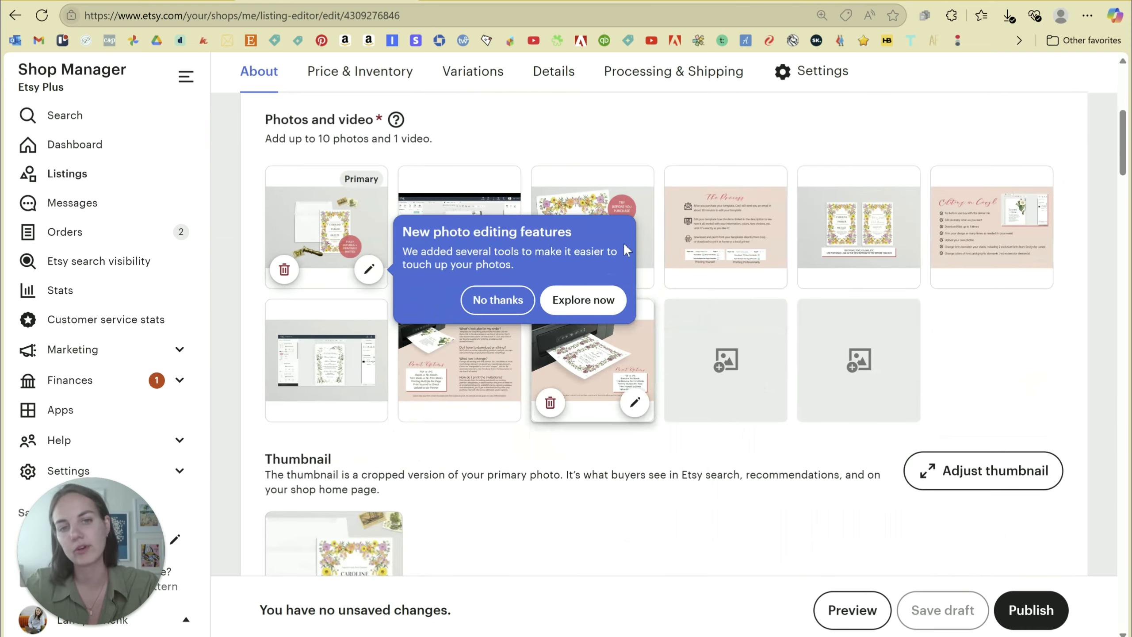
scroll(505, 212, "up", 7)
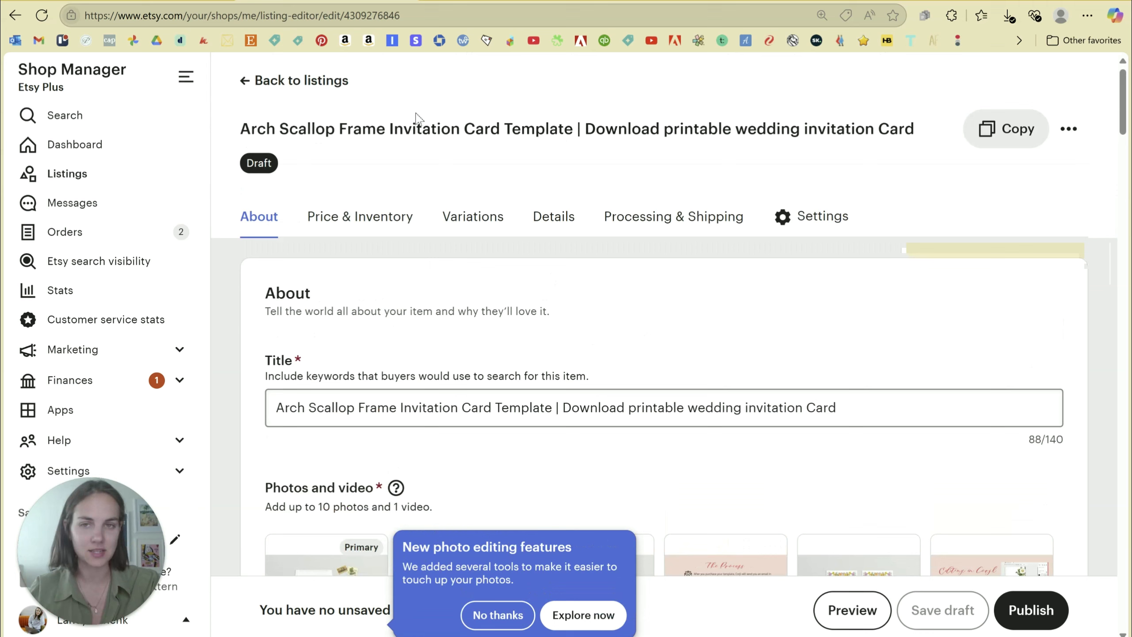
left_click_drag(348, 15, 408, 15)
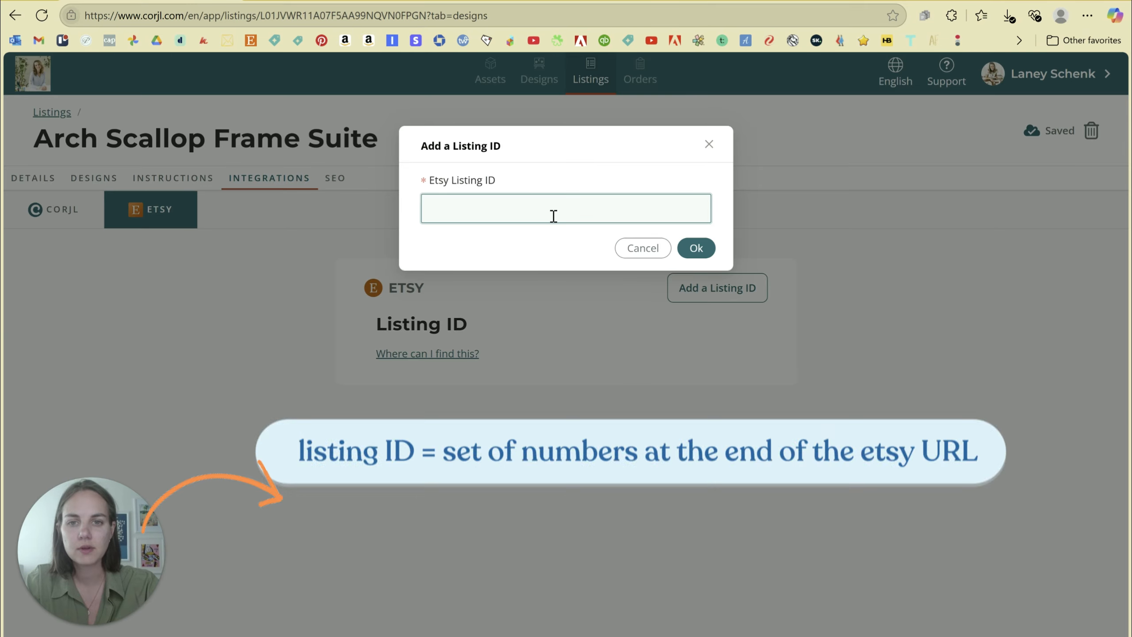
Paste the Etsy listing number as the Etsy Listing ID and save it.
key("ctrl+v")
left_click(695, 248)
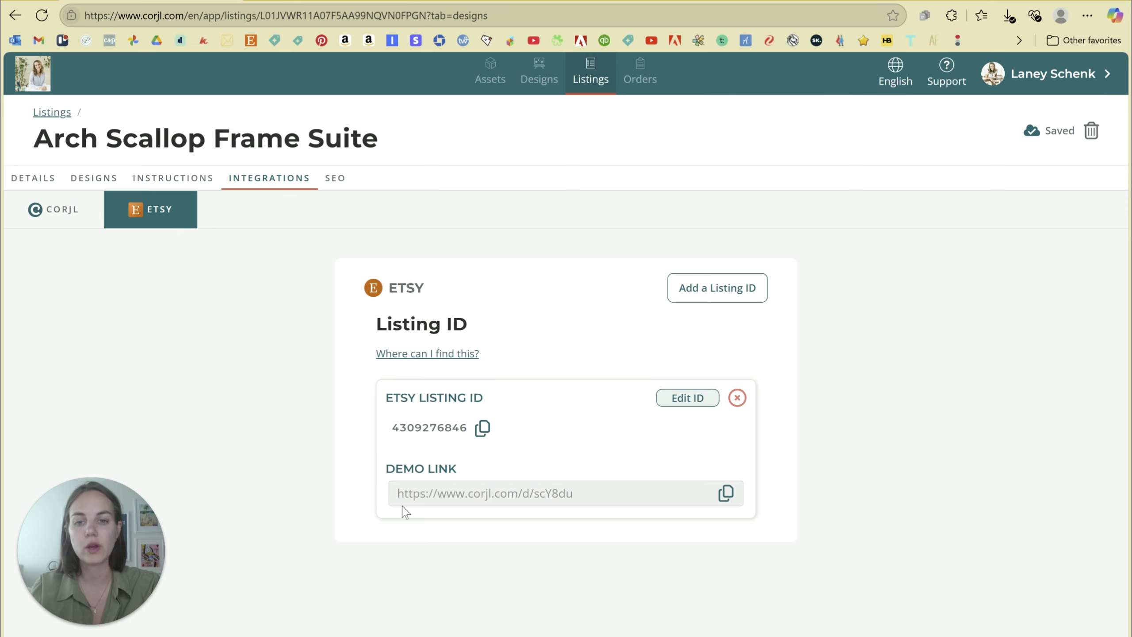
left_click(53, 210)
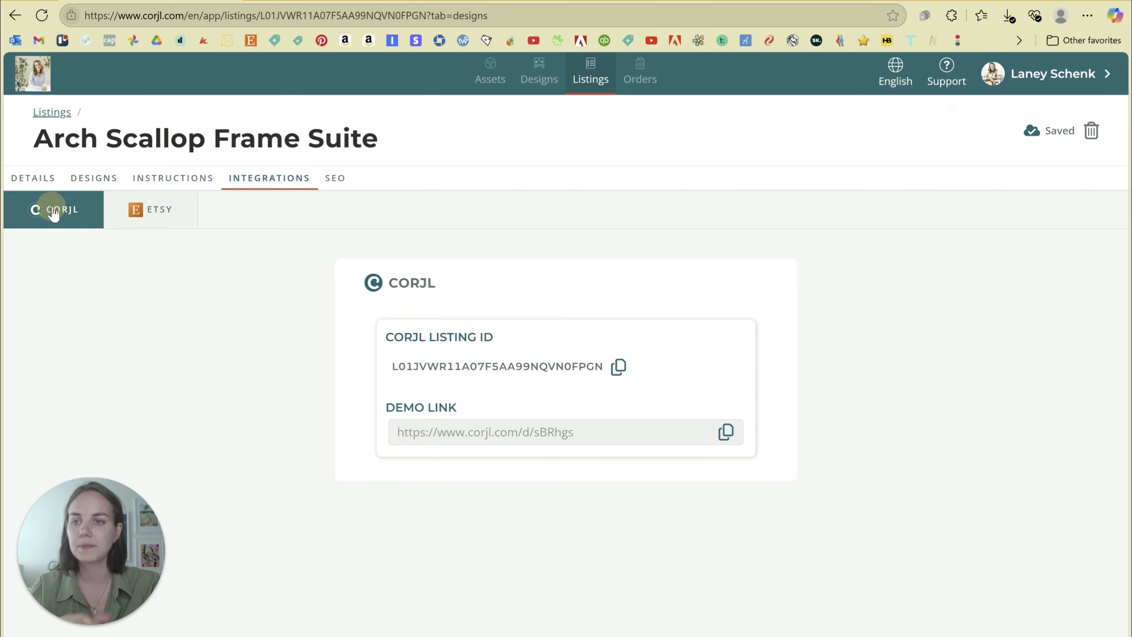
Copy the listing's Corjl demo link and load it in a new browser tab.
left_click(726, 431)
key("ctrl+c")
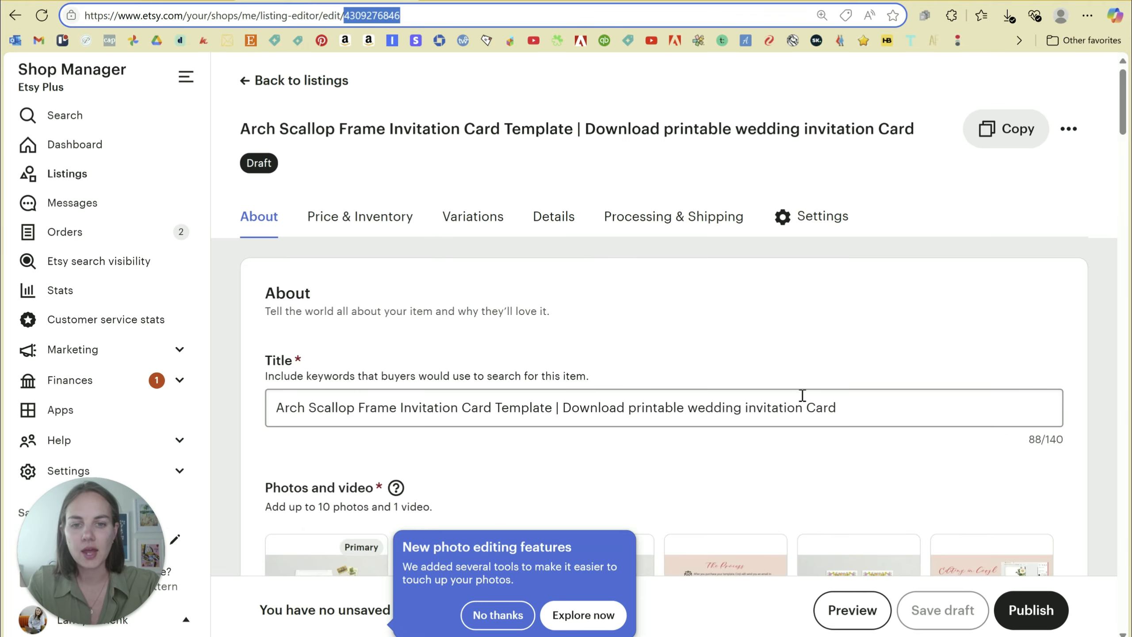
scroll(804, 396, "down", 8)
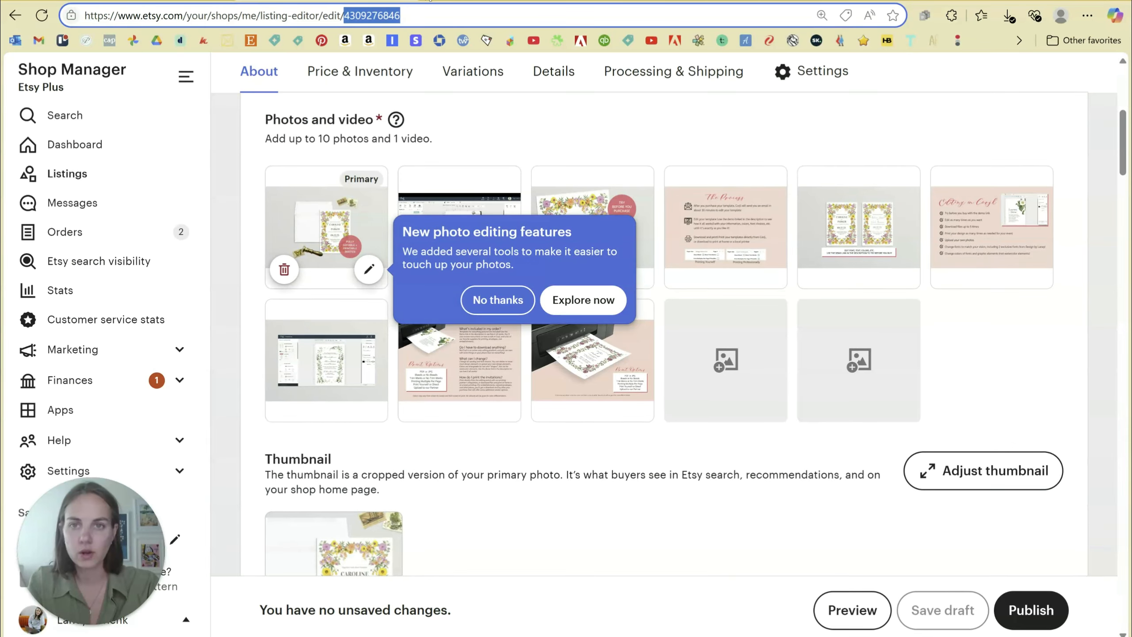
key("ctrl+t")
key("ctrl+v")
key("Return")
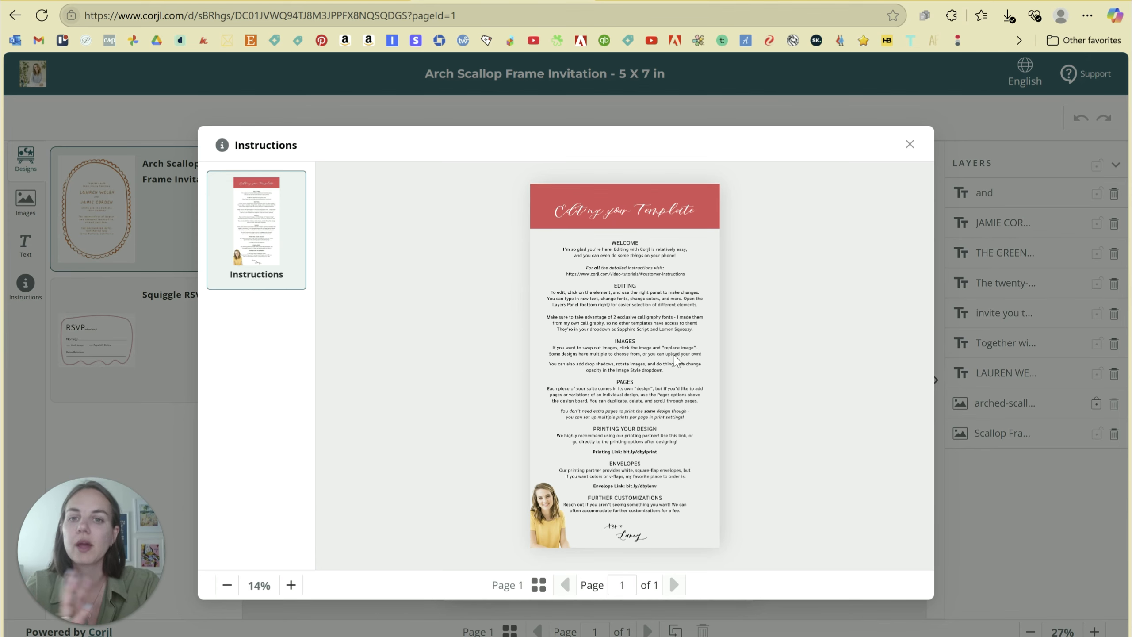
Close the instructions preview and replace the first partner's name with a new full name.
left_click(909, 146)
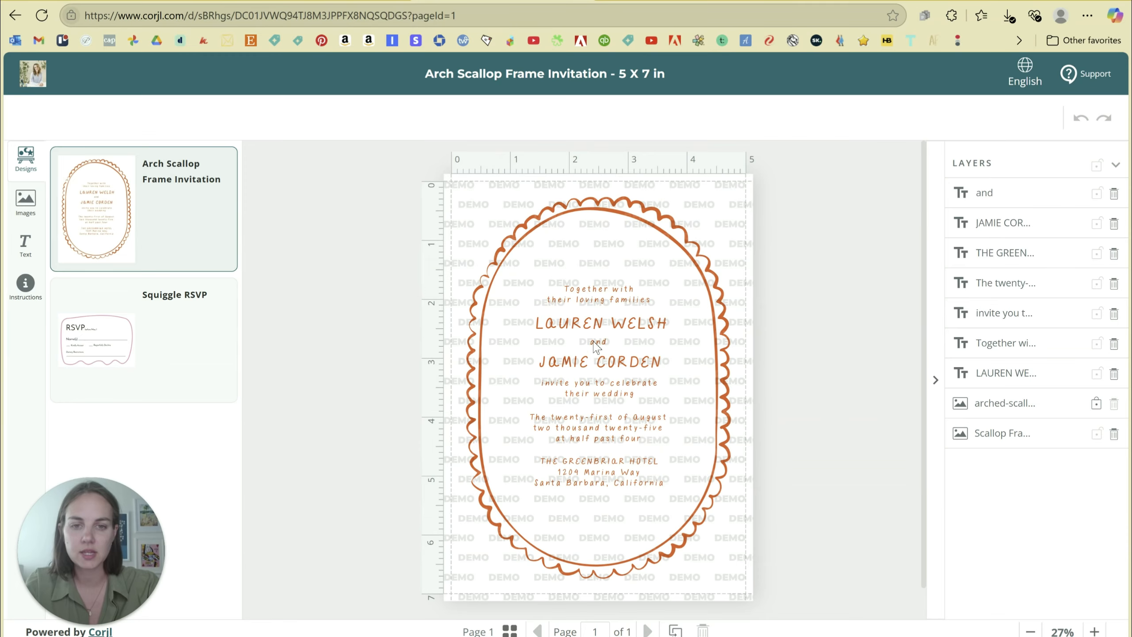
left_click(601, 324)
left_click_drag(1063, 169, 930, 159)
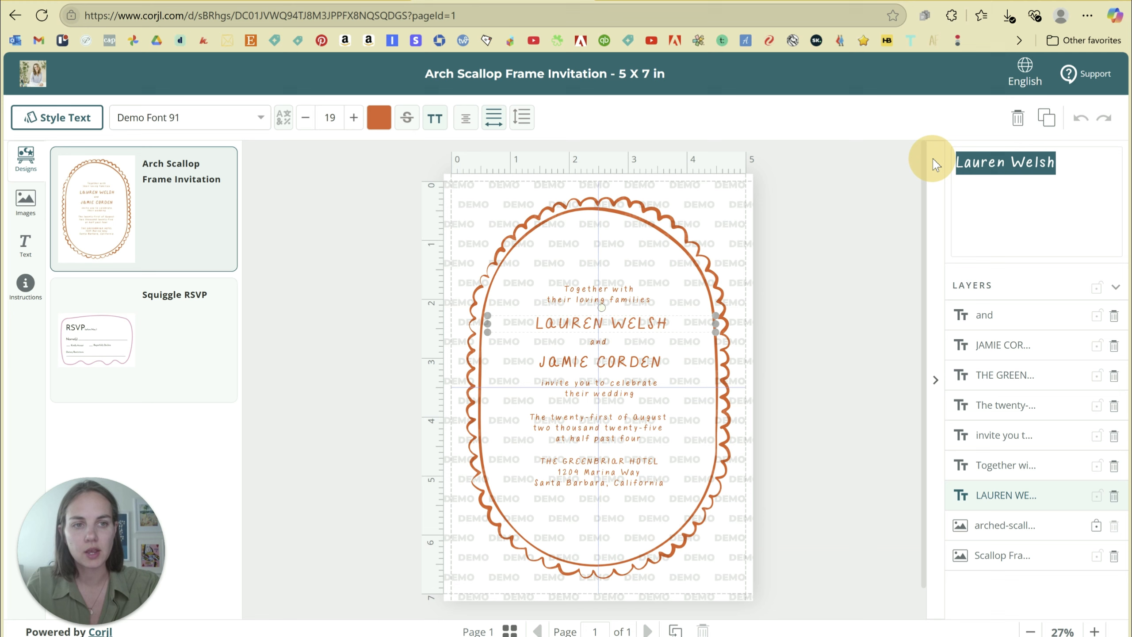
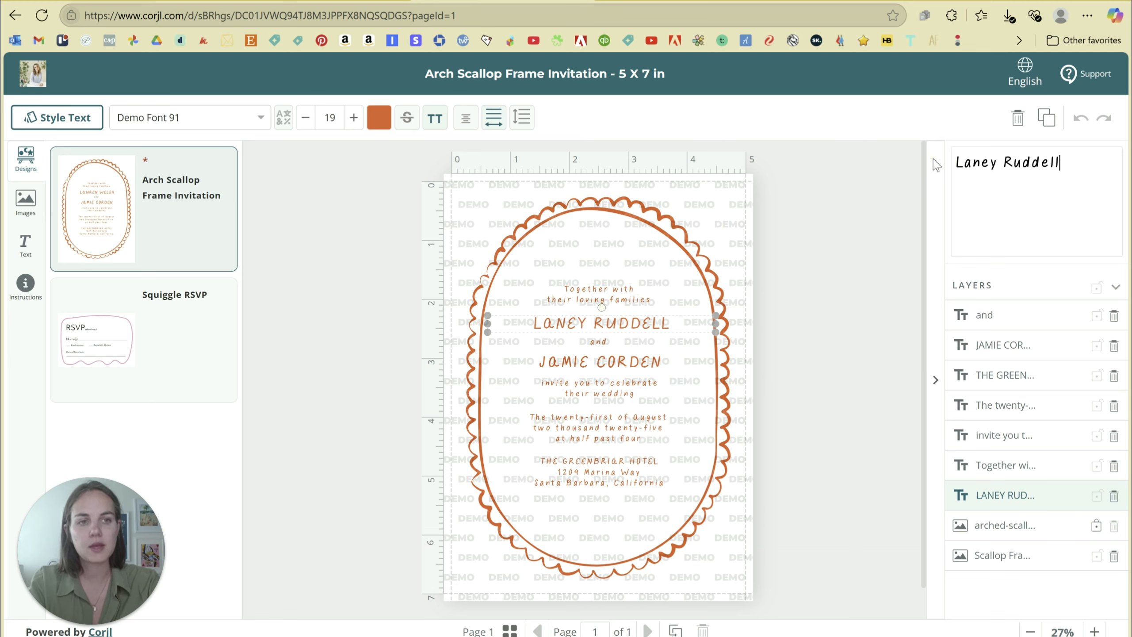
Replace the second partner's name below 'and' with a different full name.
left_click(646, 361)
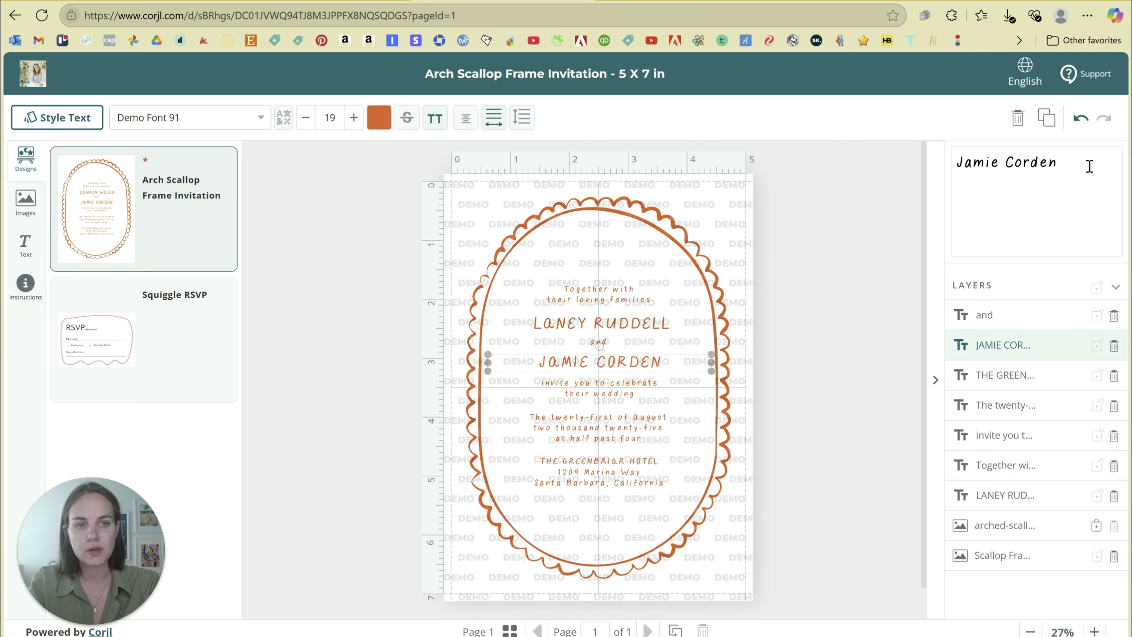
left_click_drag(1086, 166, 911, 168)
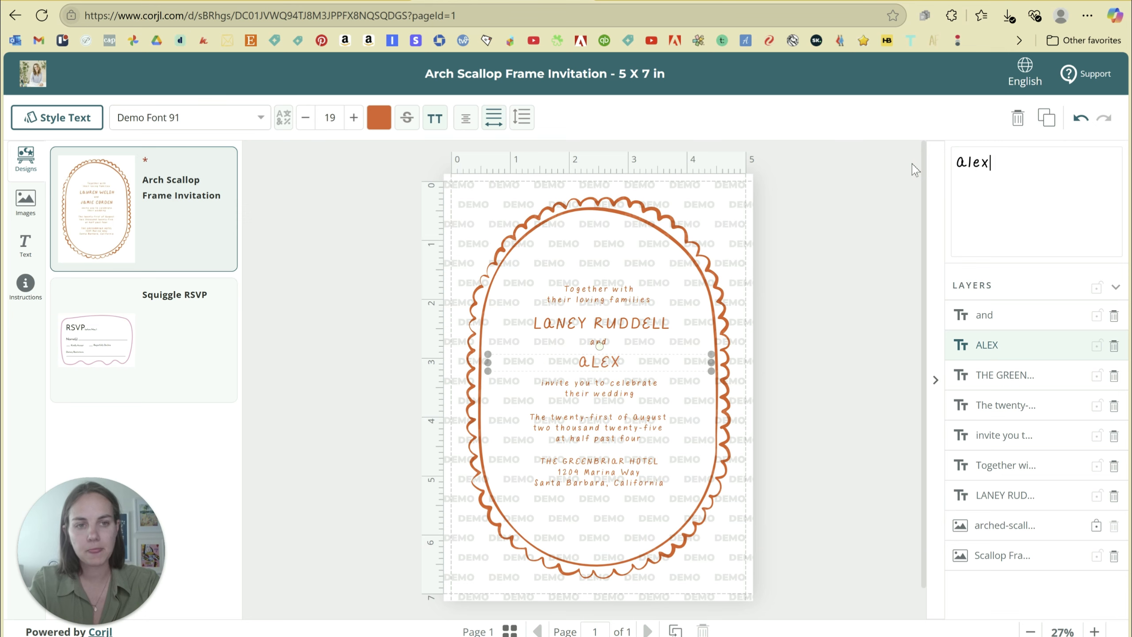
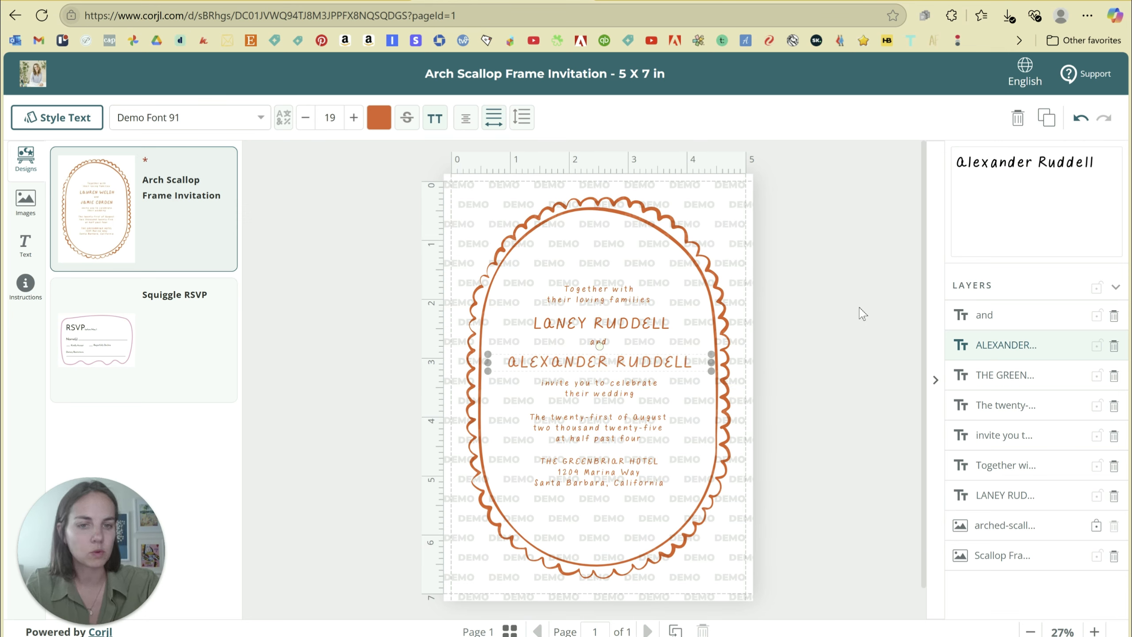
left_click(822, 316)
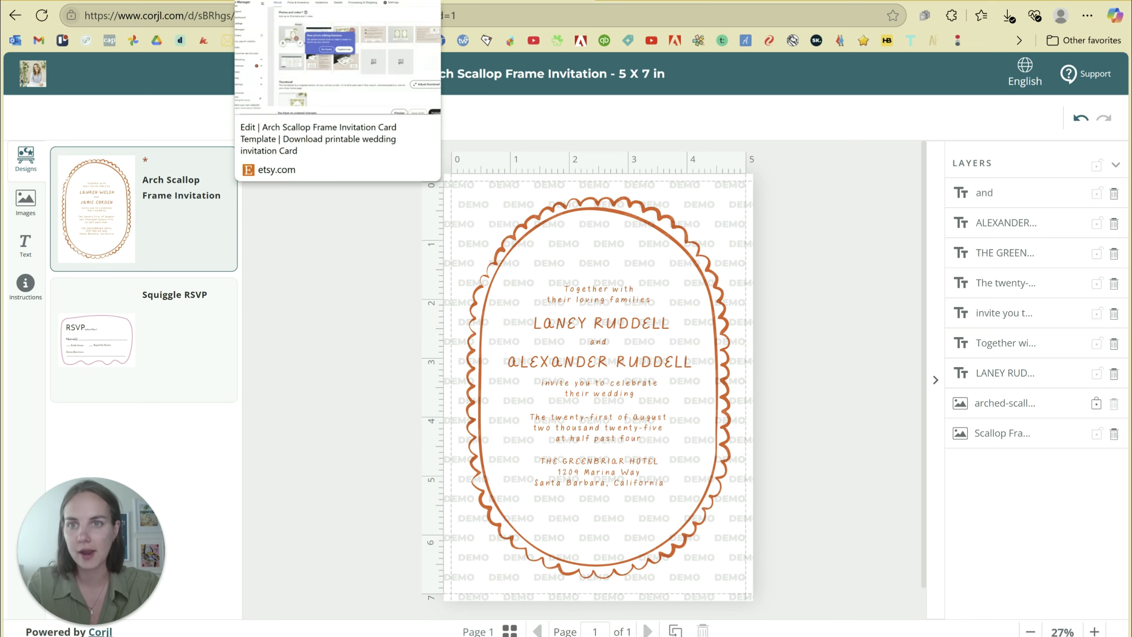
Replace the Etsy description's demo link with corjl.com/d/sBRhgs and save the draft.
left_click(325, 1)
scroll(667, 260, "down", 10)
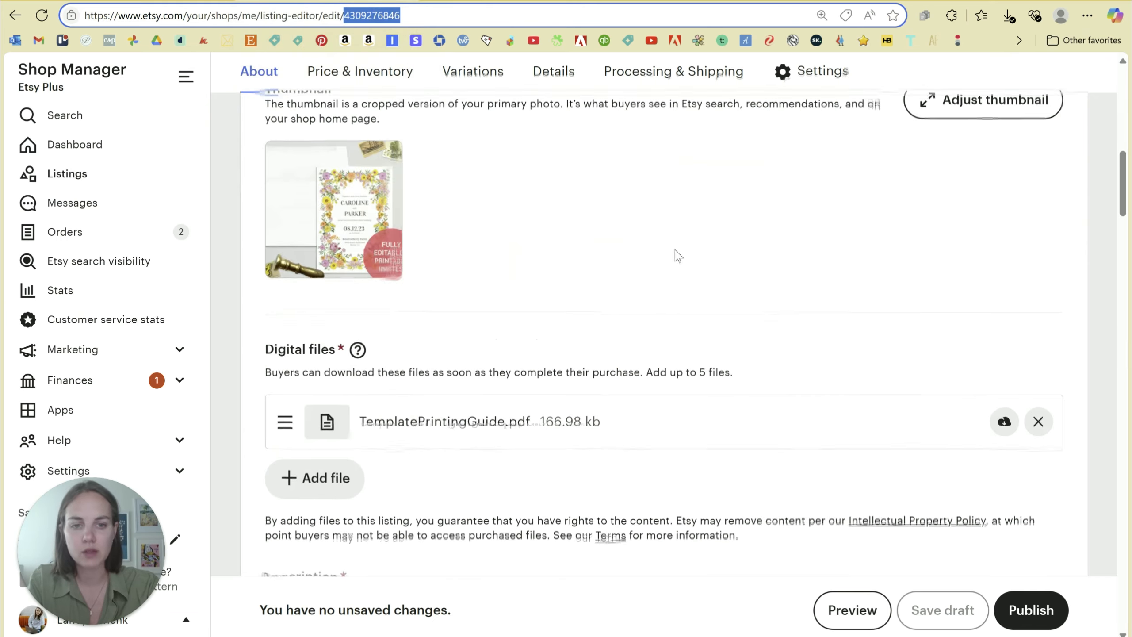
left_click(699, 252)
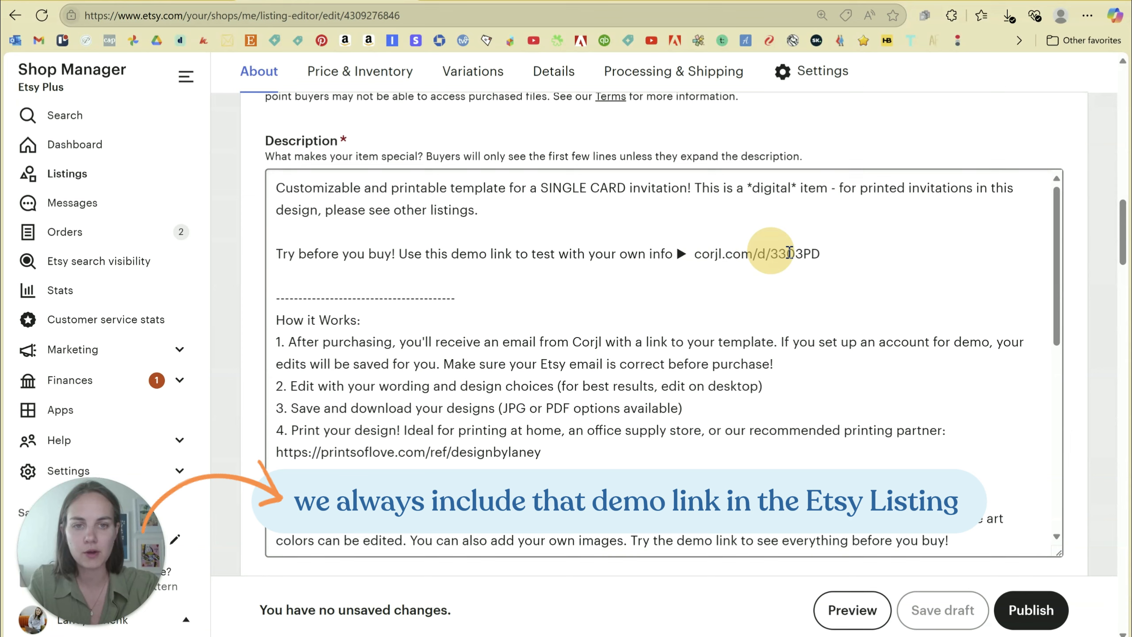
left_click_drag(822, 253, 690, 258)
key("ctrl+v")
key("BackSpace")
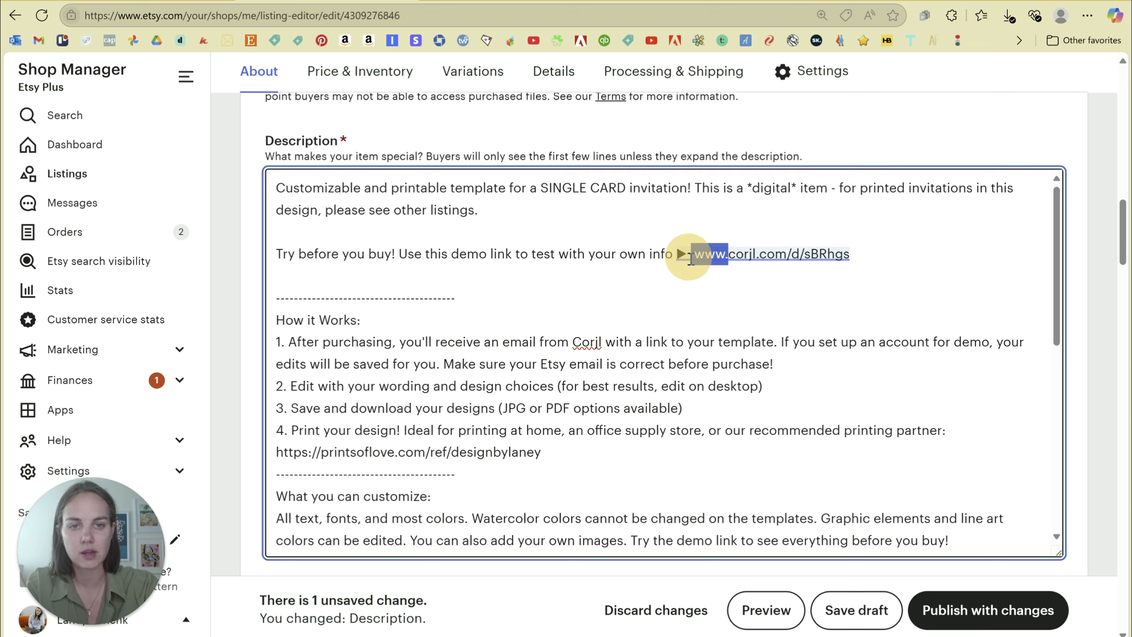
key("BackSpace")
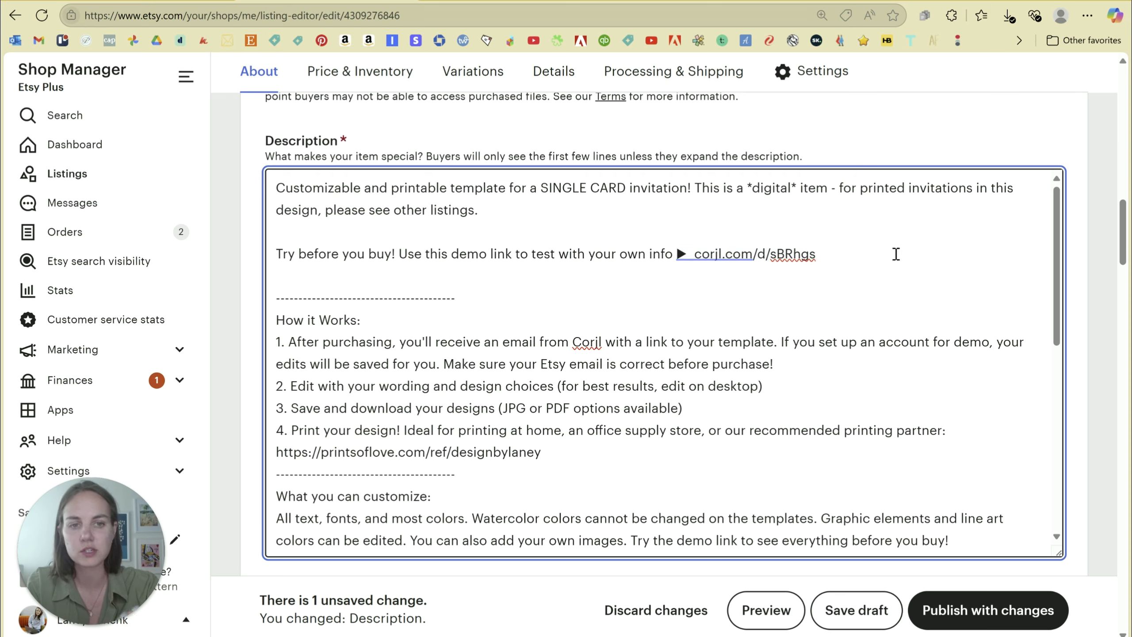
left_click(874, 254)
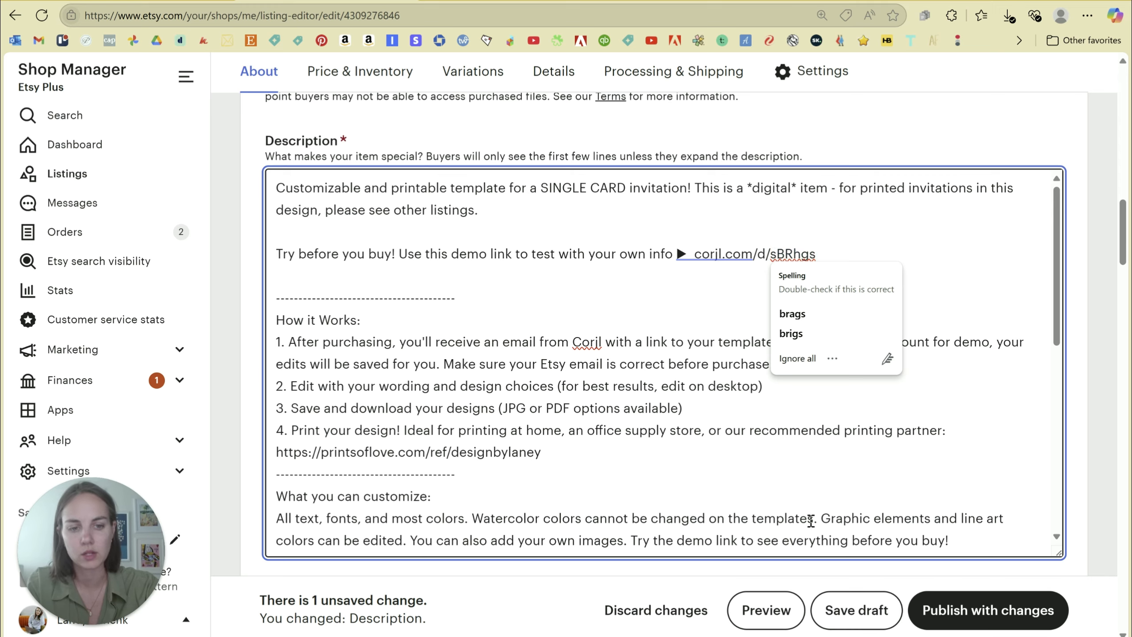
left_click(855, 610)
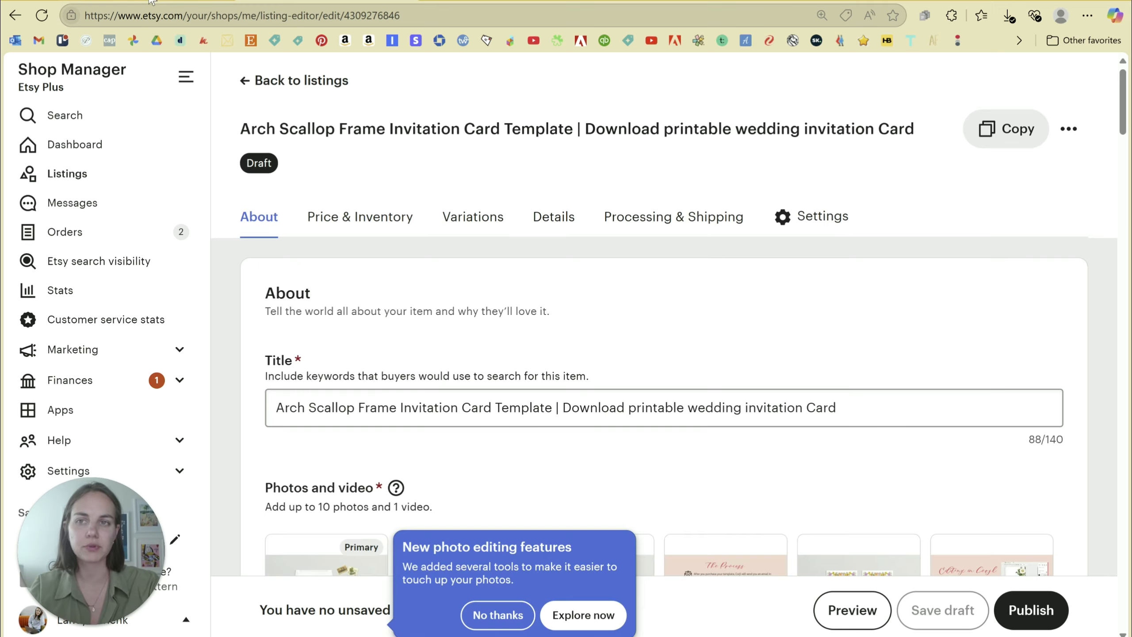
Back in Corjl, review the integration's linked Etsy listing ID and demo link.
scroll(689, 317, "down", 15)
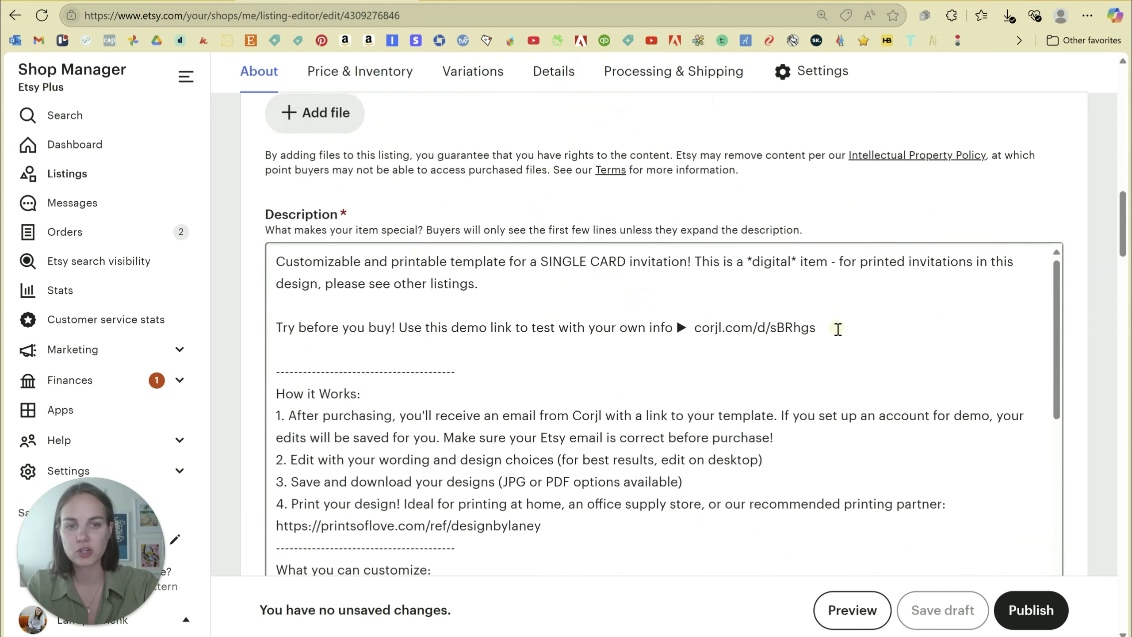
left_click(151, 1)
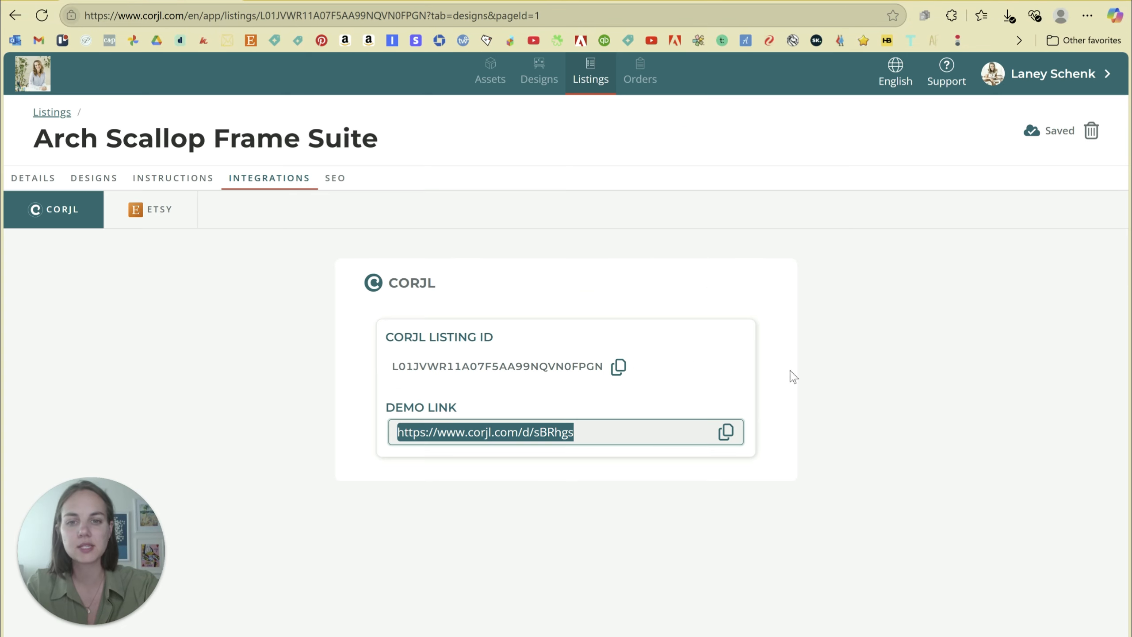
left_click(134, 213)
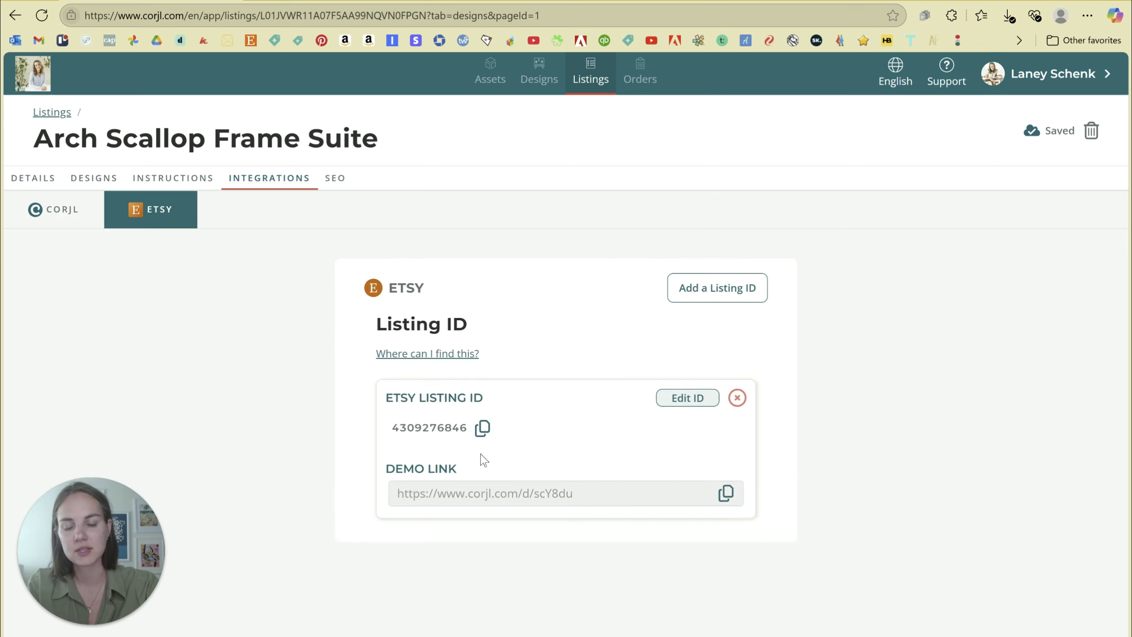
left_click(54, 219)
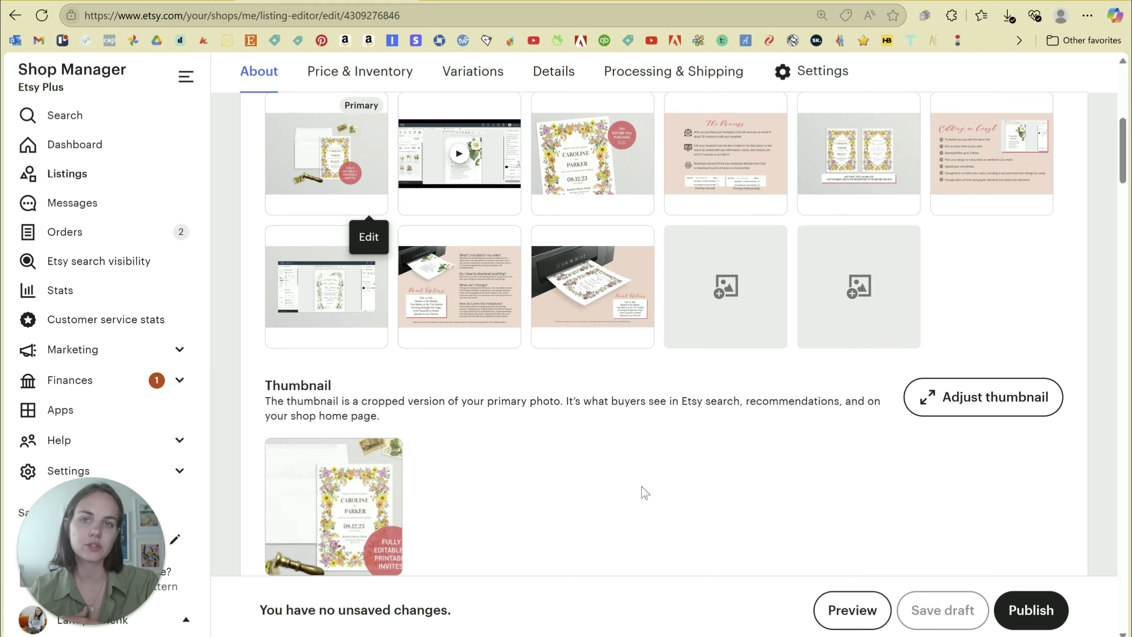
Review the Etsy listing's photos, description, pricing and details, checking the Primary color options.
scroll(645, 493, "up", 2)
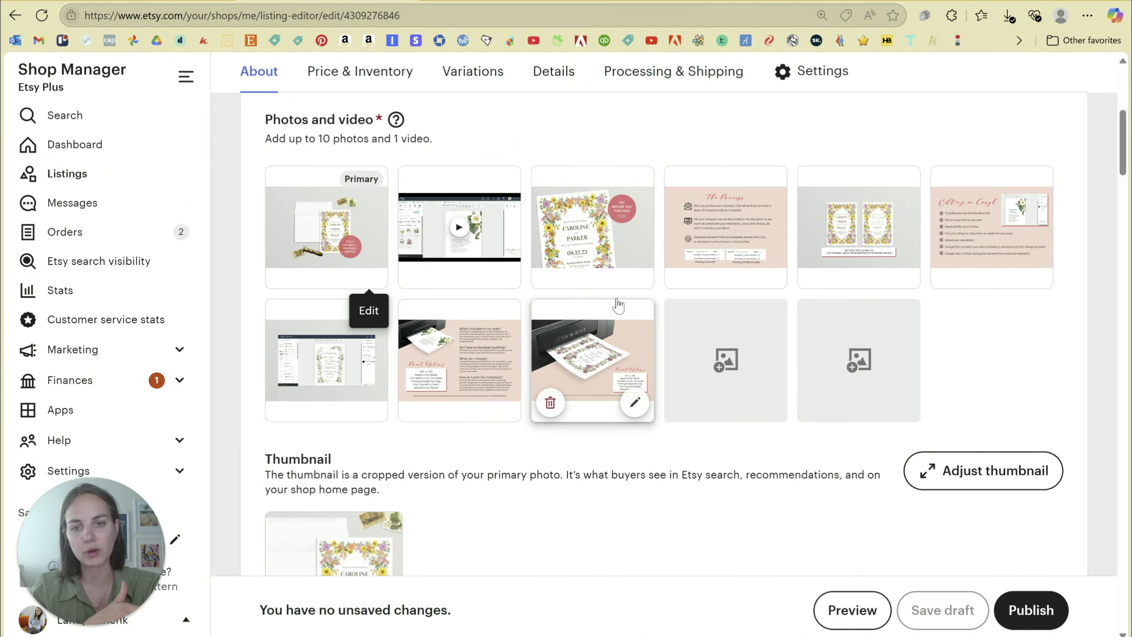
scroll(617, 306, "down", 15)
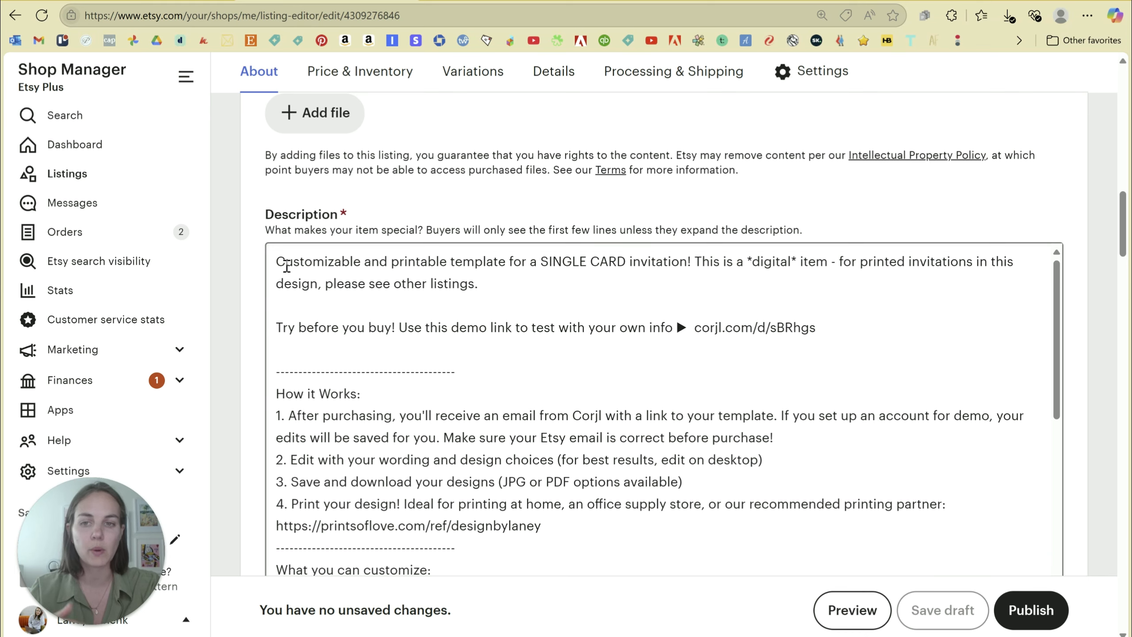
scroll(639, 306, "up", 10)
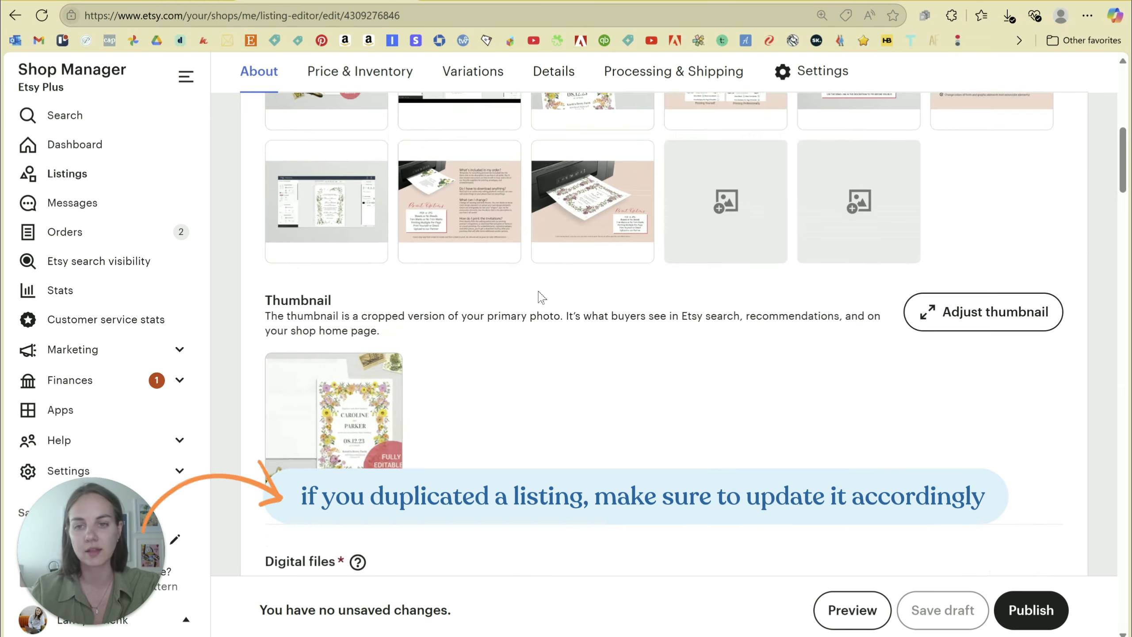
scroll(490, 277, "up", 5)
scroll(533, 298, "down", 10)
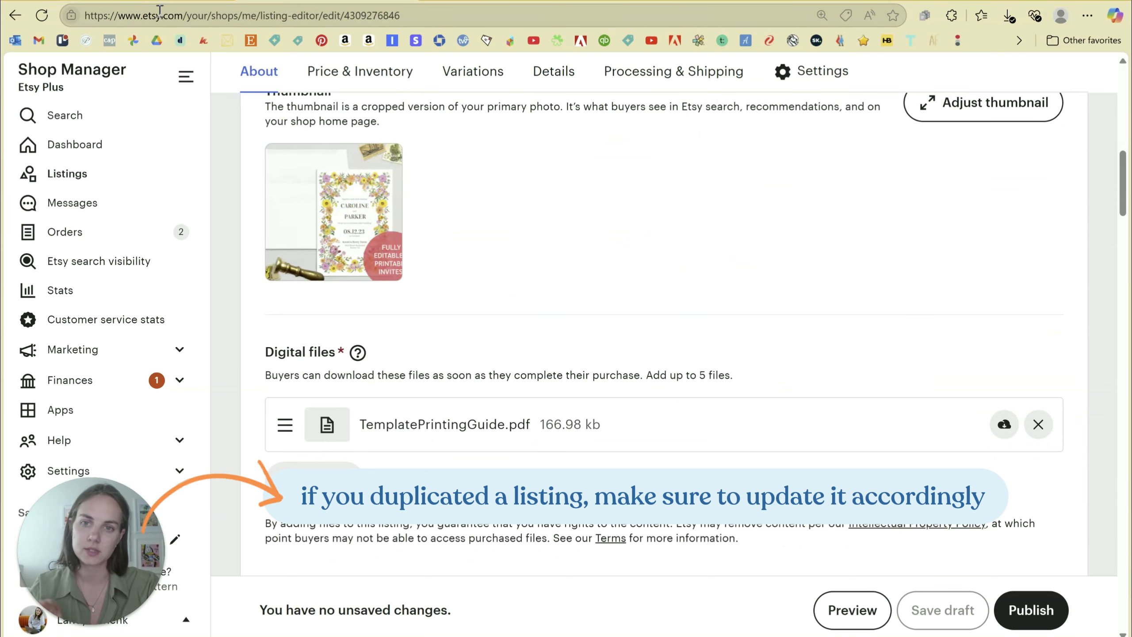
scroll(599, 235, "down", 20)
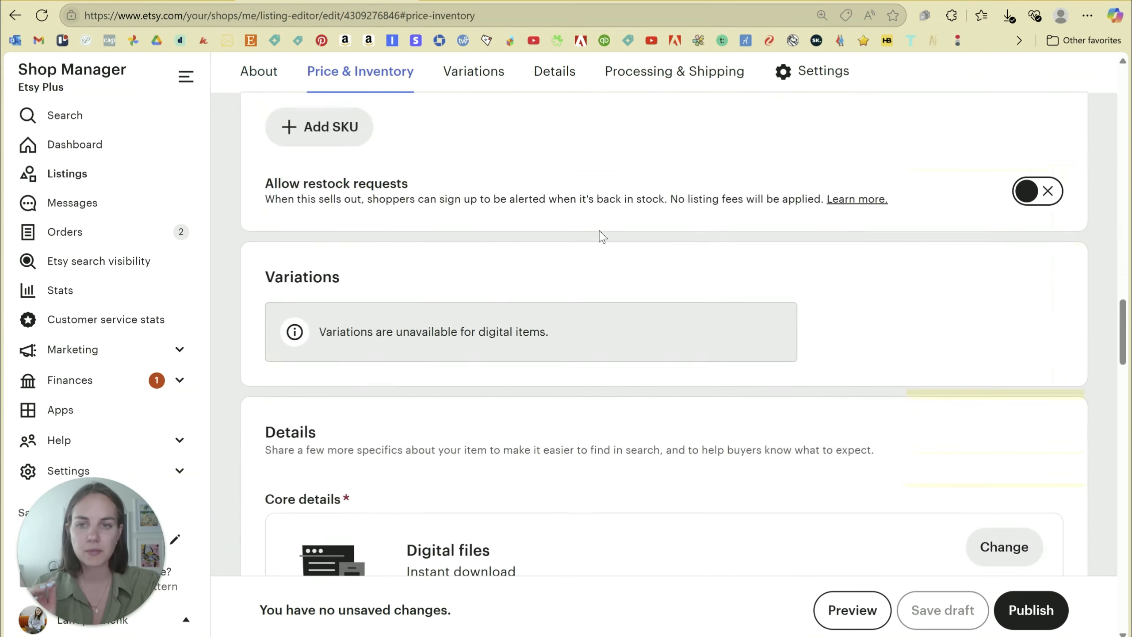
scroll(600, 235, "down", 15)
scroll(597, 235, "up", 5)
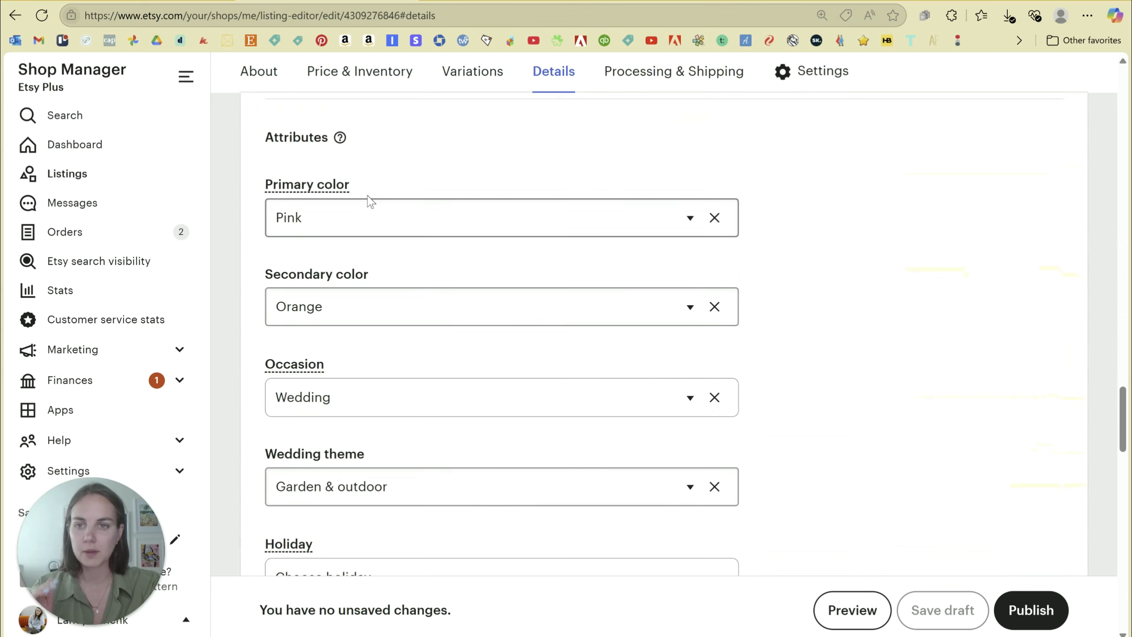
left_click(387, 219)
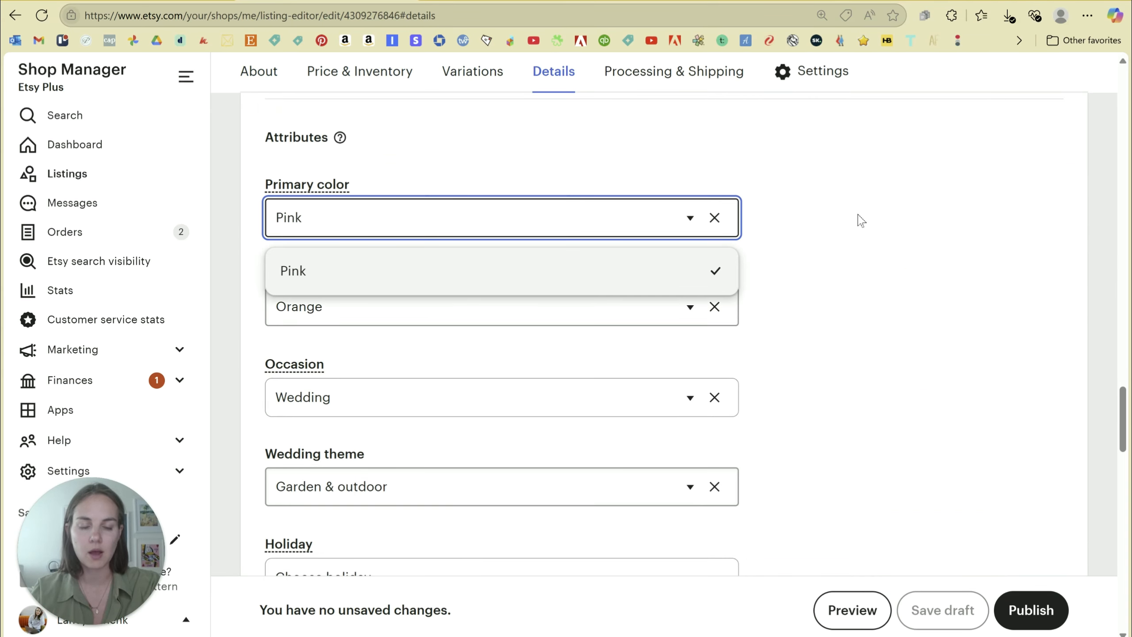
left_click(598, 139)
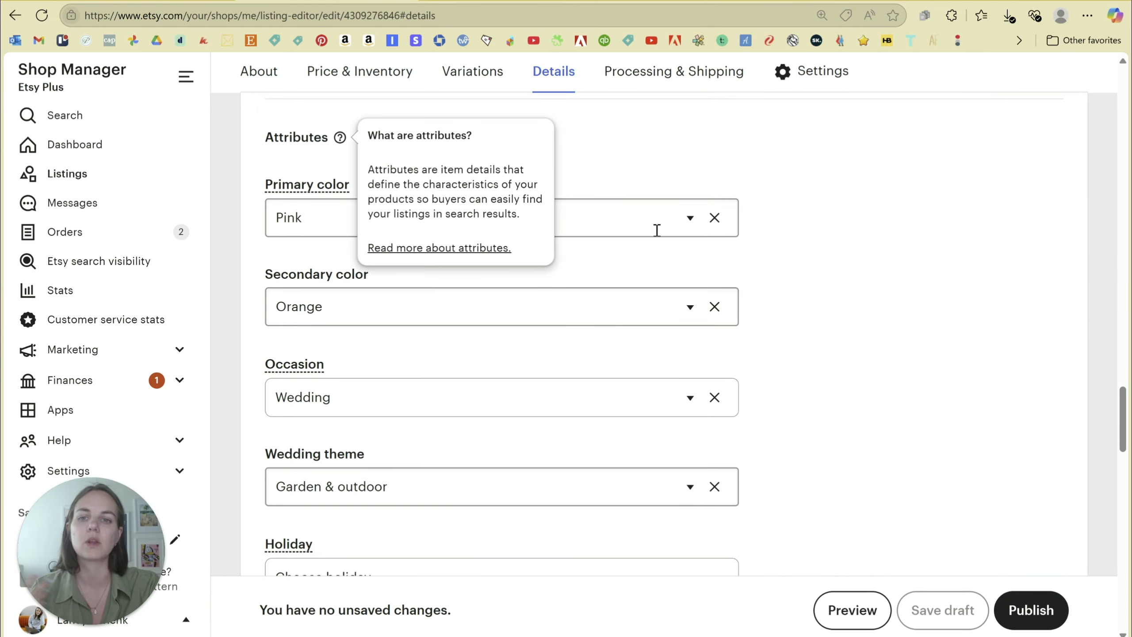
scroll(791, 250, "down", 10)
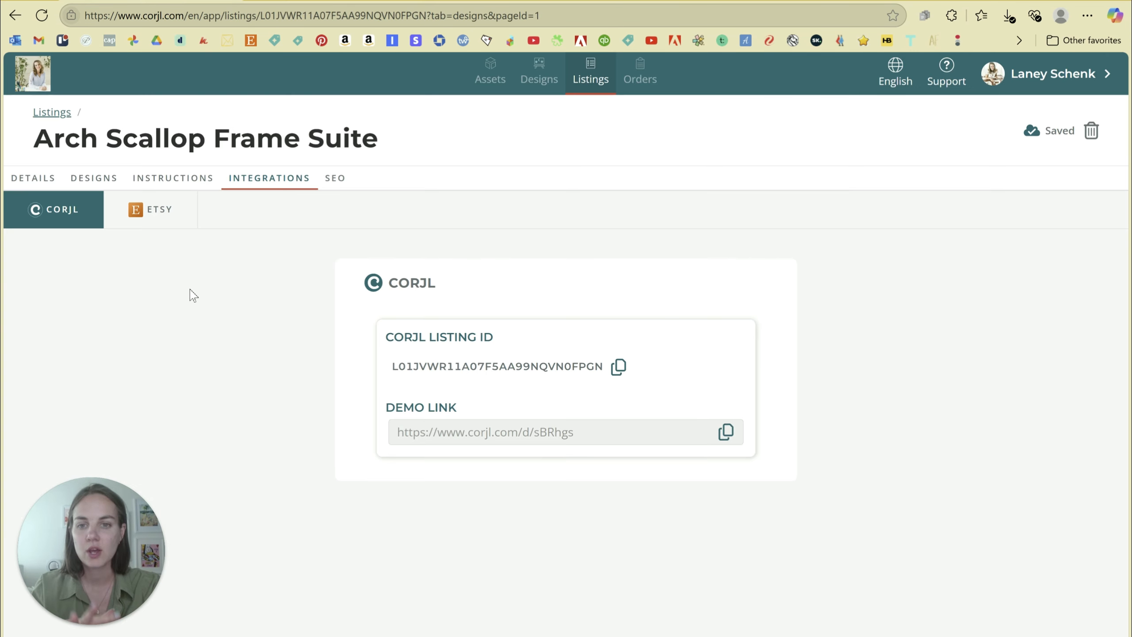
Preview the Etsy listing's photos and video, then open the invitation's Download Design dialog.
left_click(97, 178)
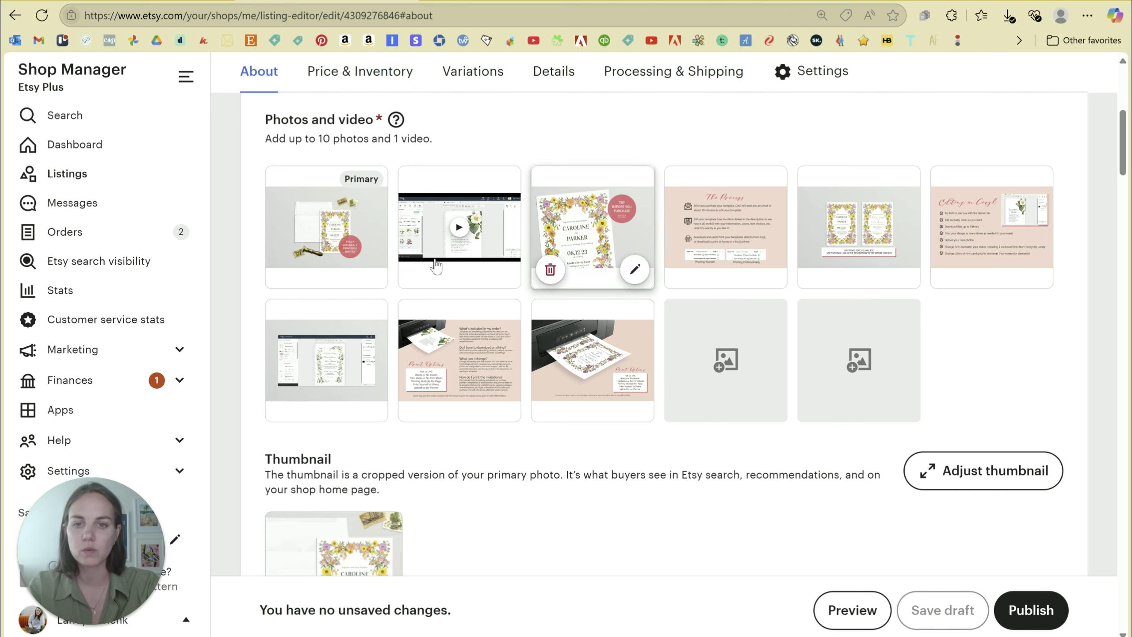
left_click(722, 218)
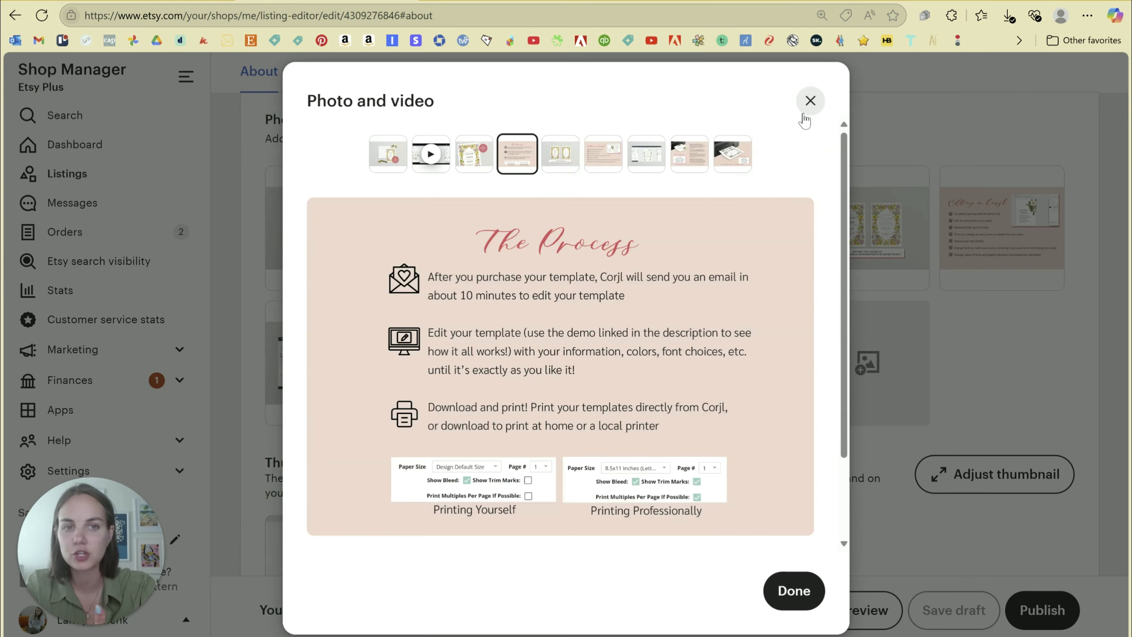
left_click(809, 103)
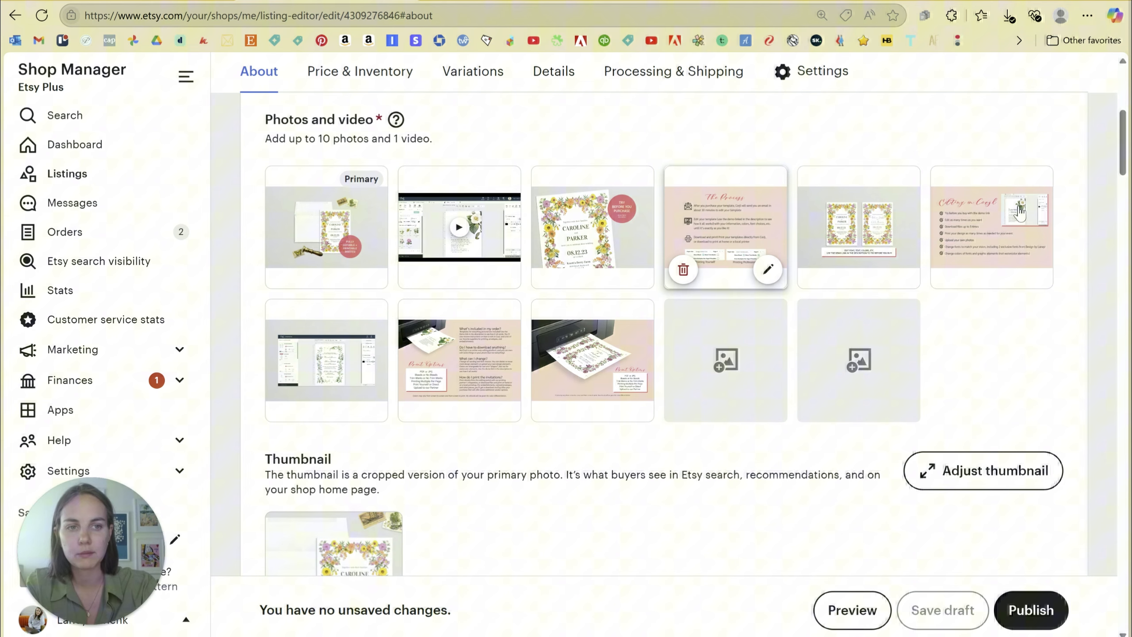
left_click(506, 236)
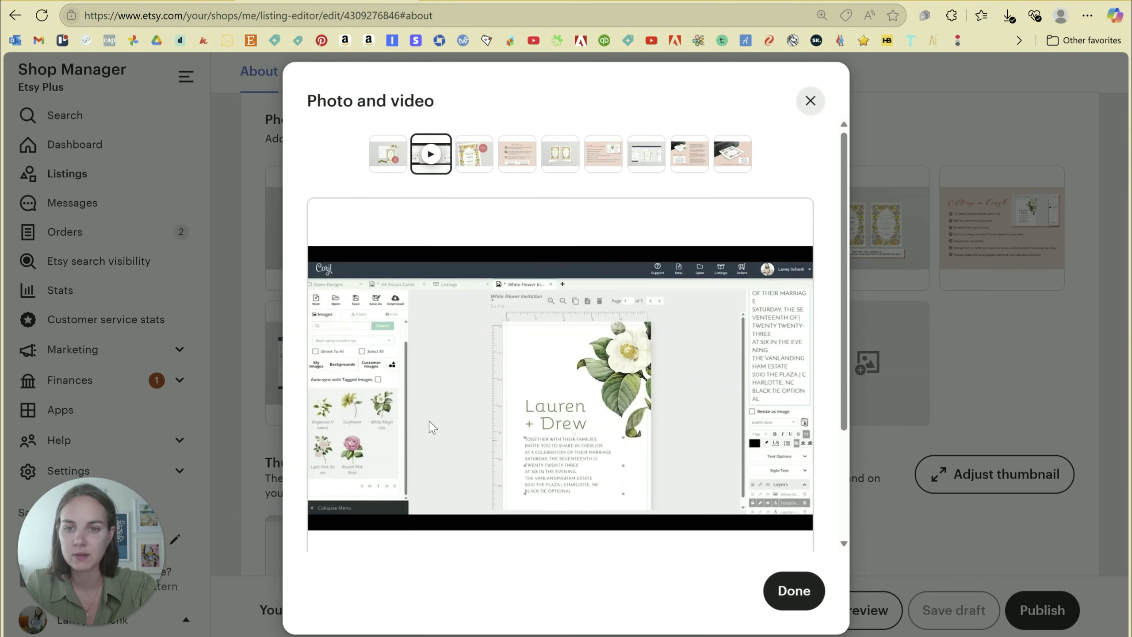
left_click(809, 101)
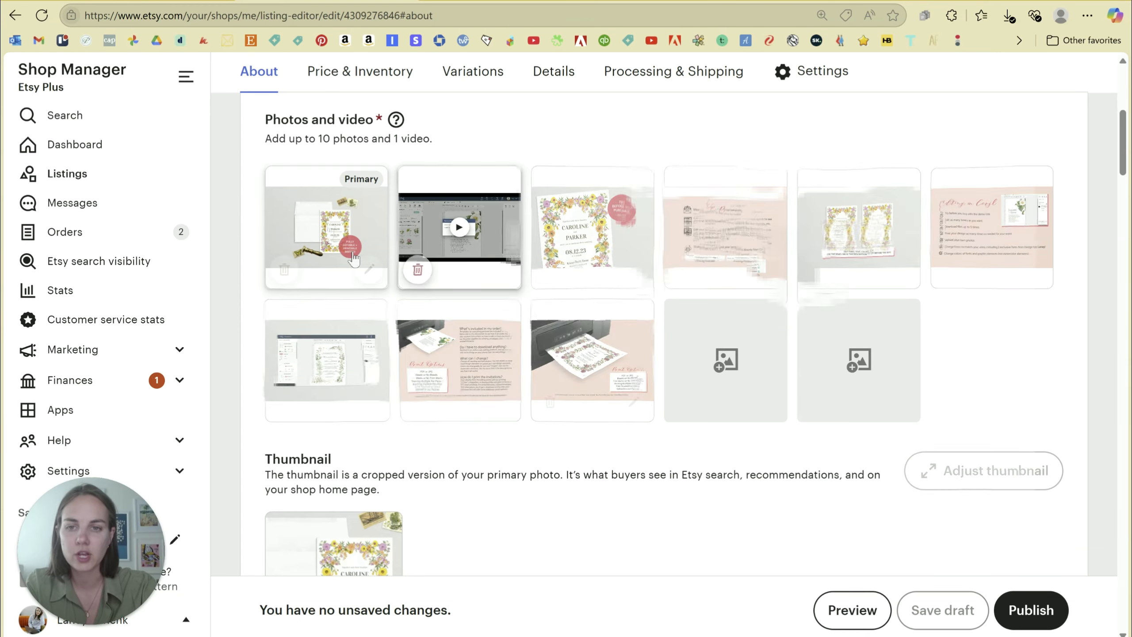
left_click(326, 223)
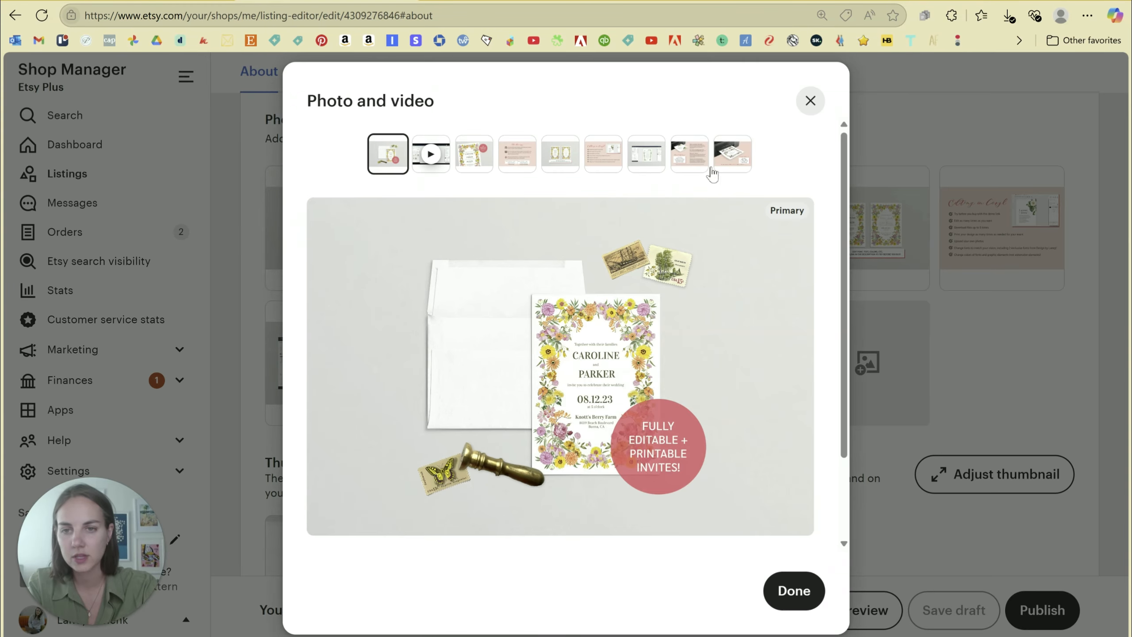
left_click(810, 101)
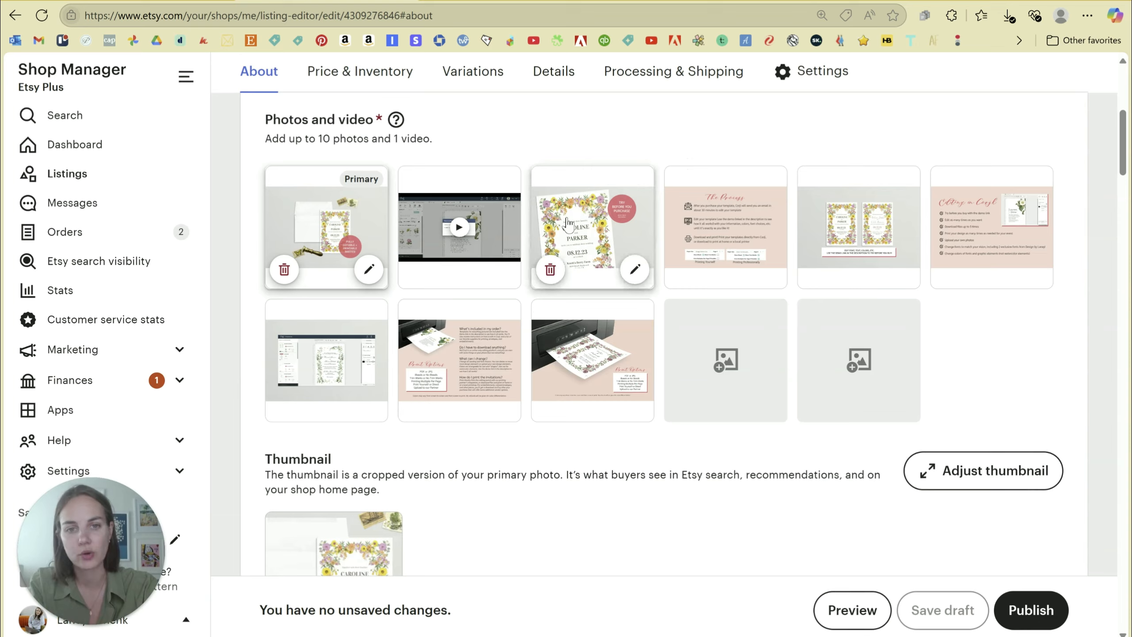
left_click(880, 219)
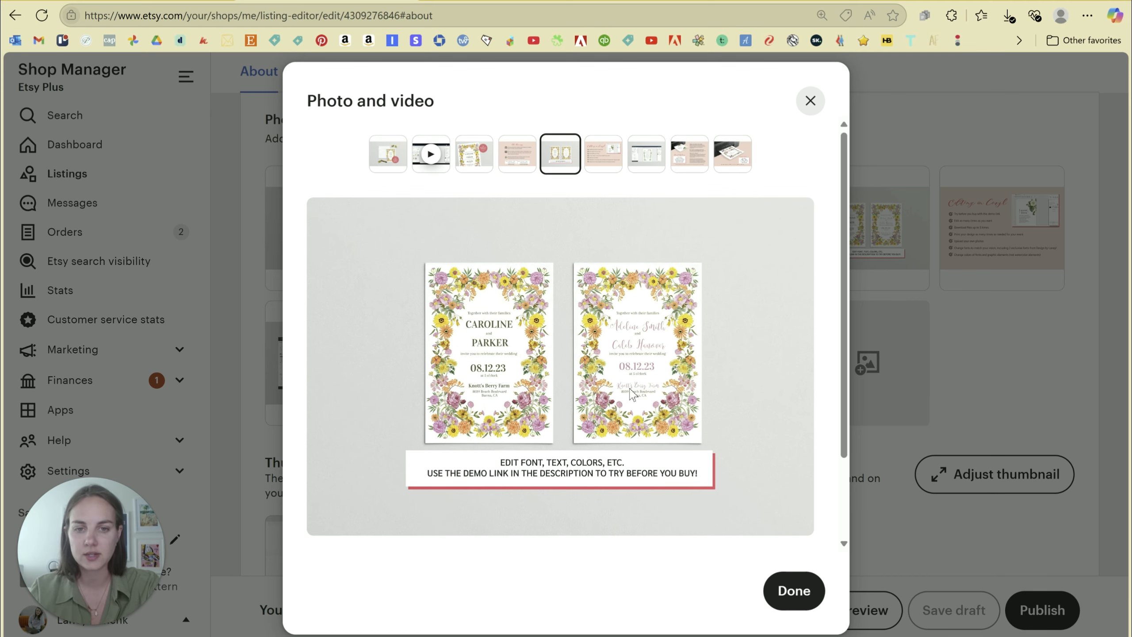
scroll(742, 370, "down", 1)
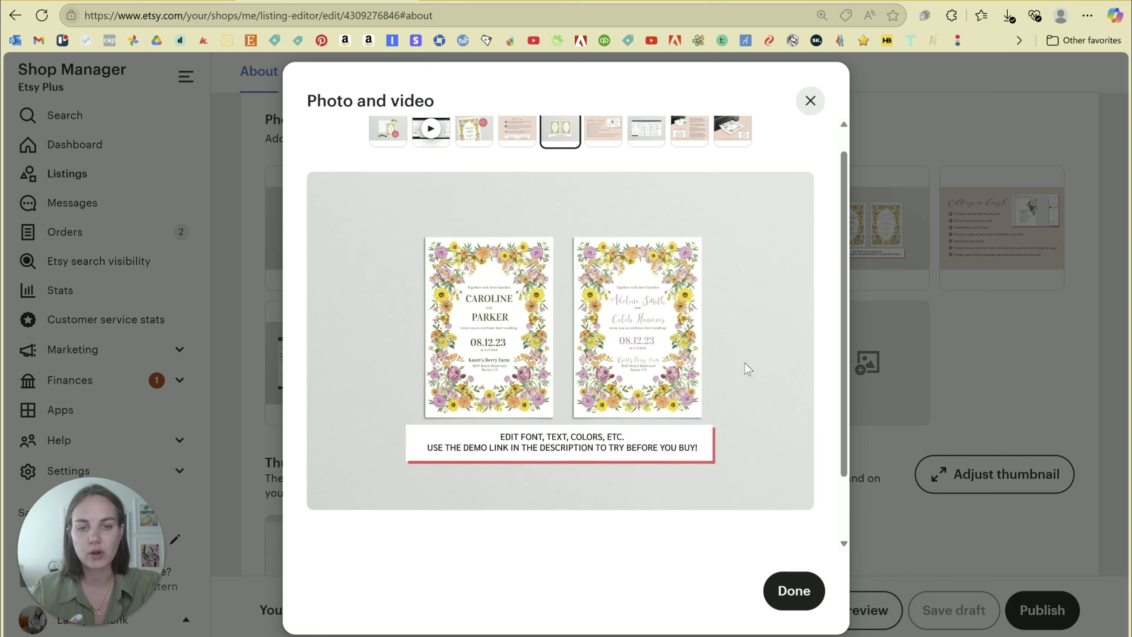
scroll(730, 367, "up", 1)
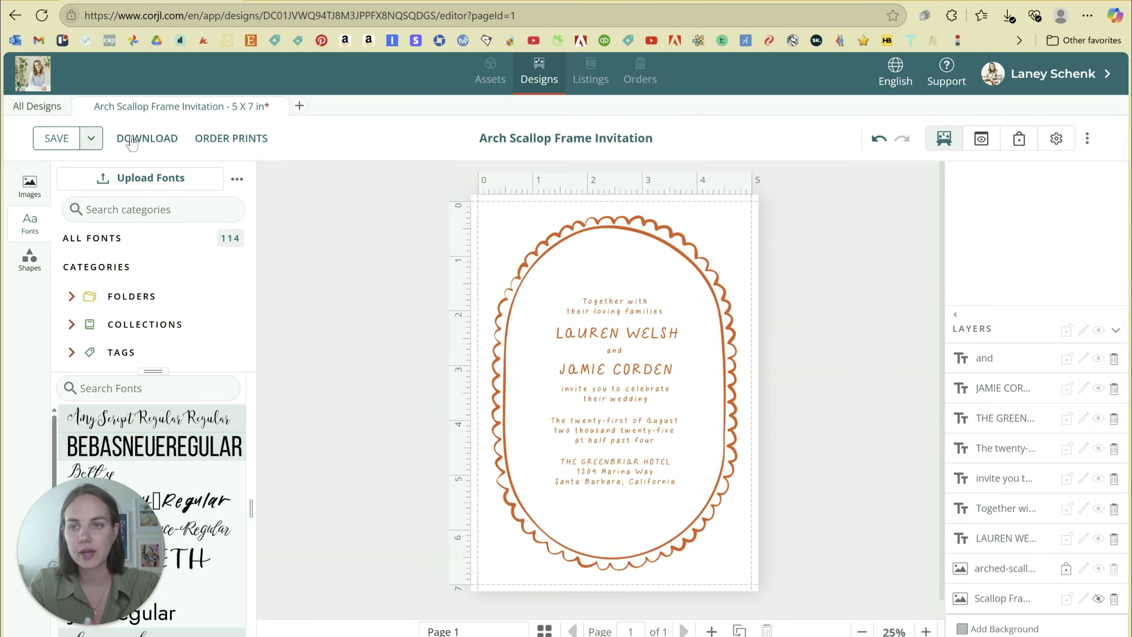
left_click(132, 140)
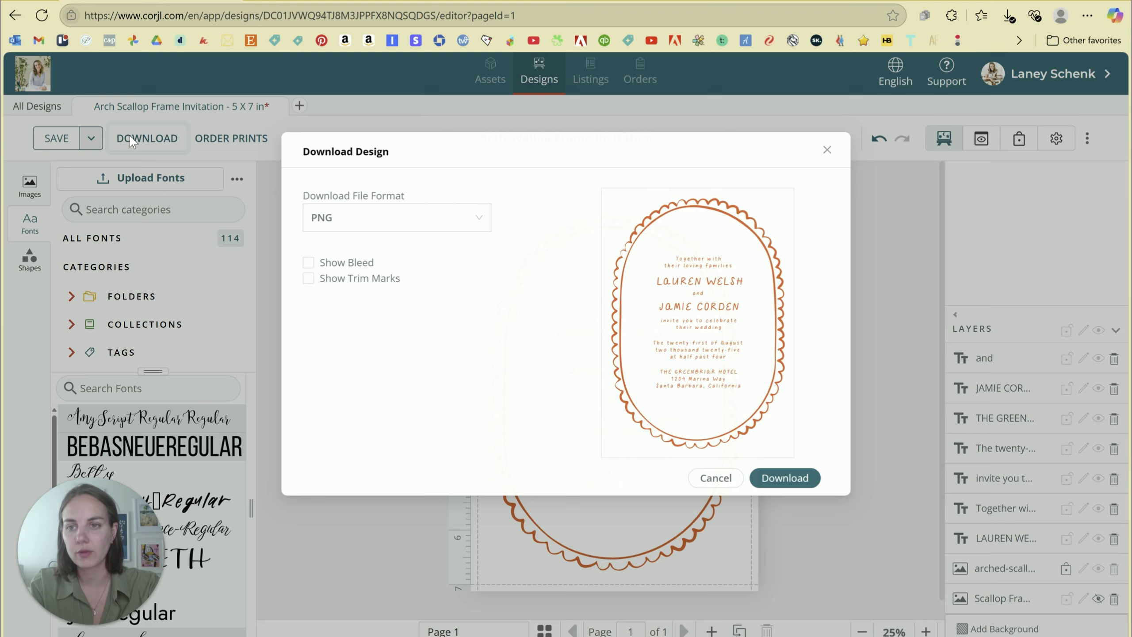
Download the invitation as JPG (Arch-Scallop-Frame-Invitation-1.jpeg) and close the Downloads panel.
left_click(375, 218)
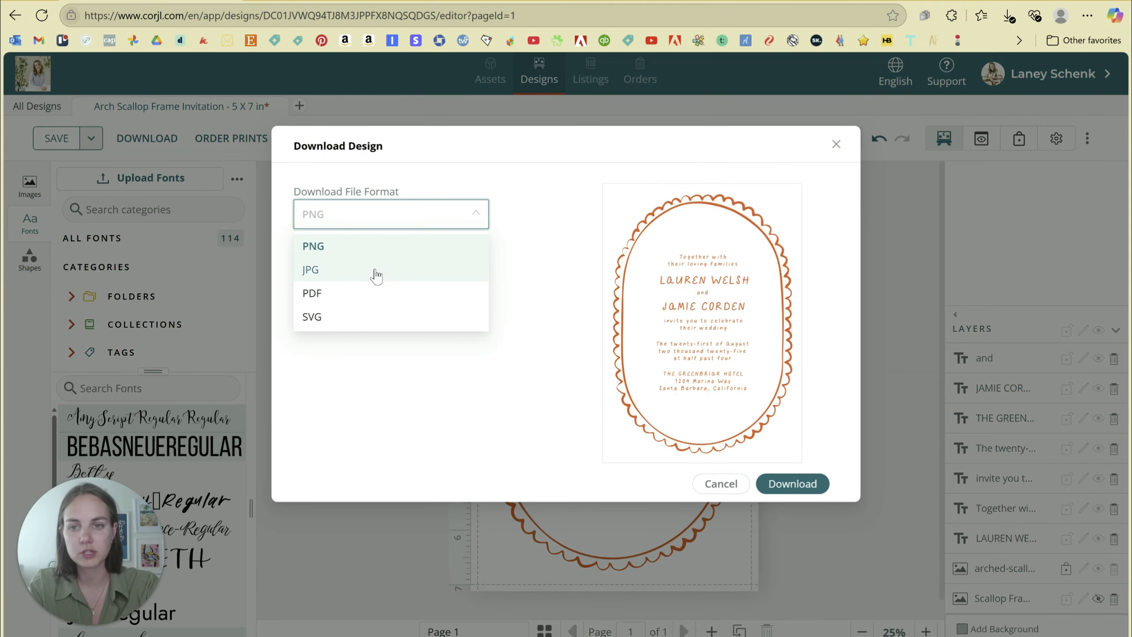
left_click(377, 273)
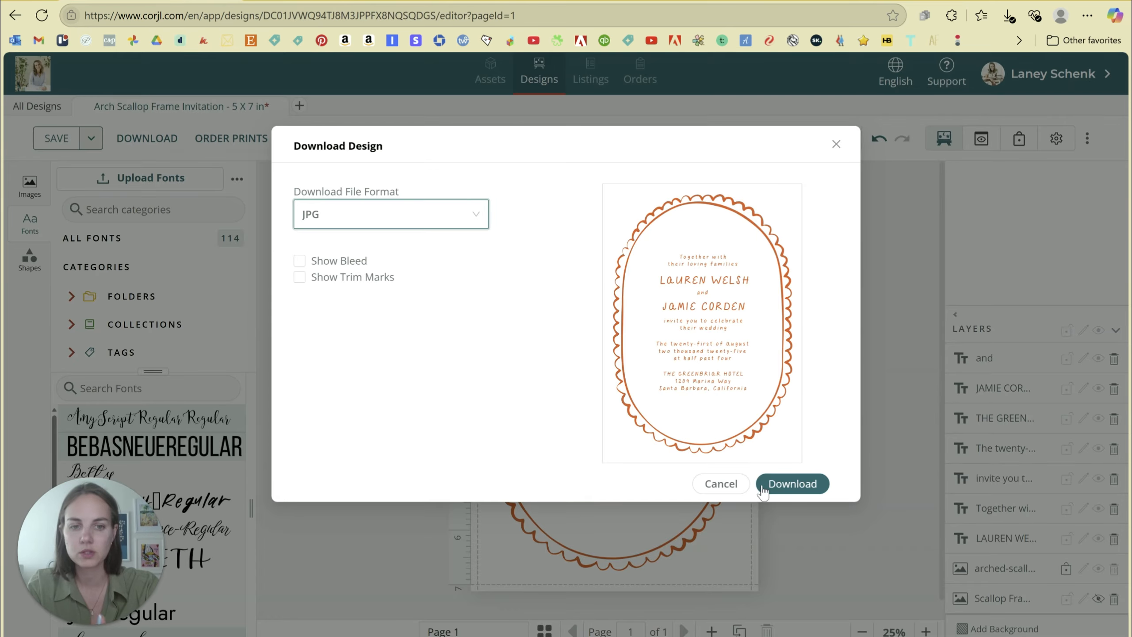
left_click(760, 484)
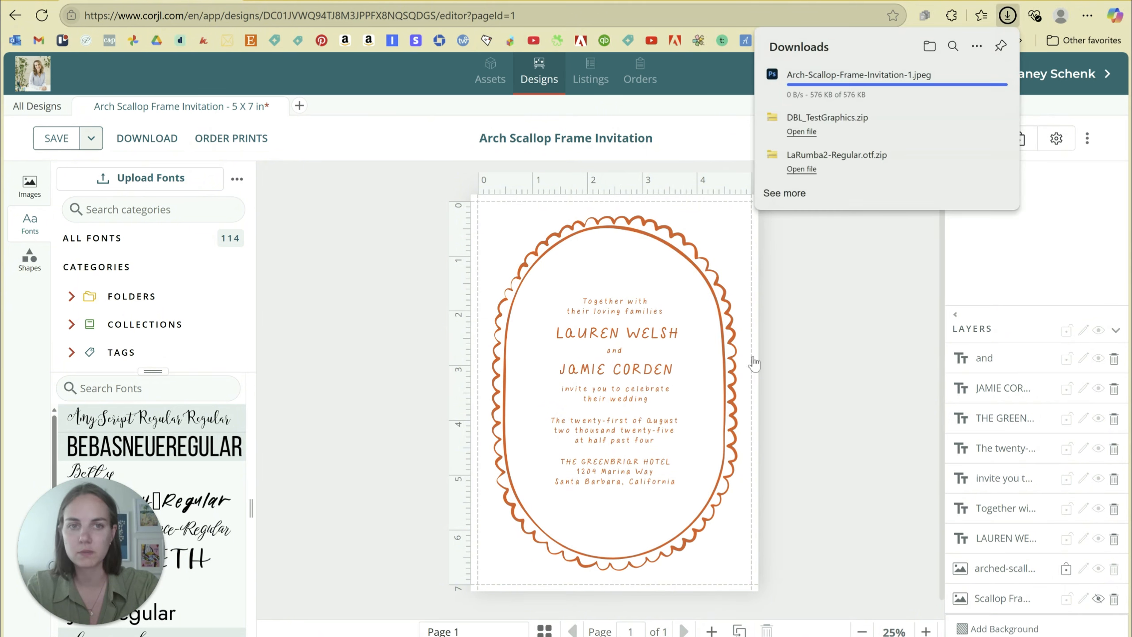
left_click(842, 351)
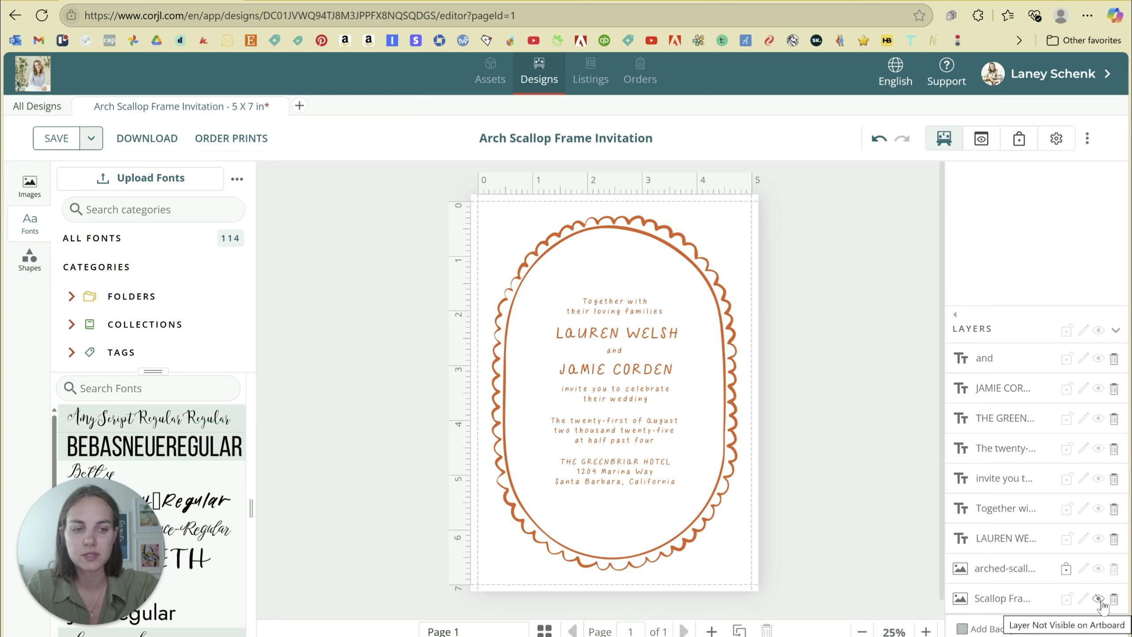
Unlock the arched scallop frame layer, recolour the frame pale blue, and relock it.
left_click(1066, 570)
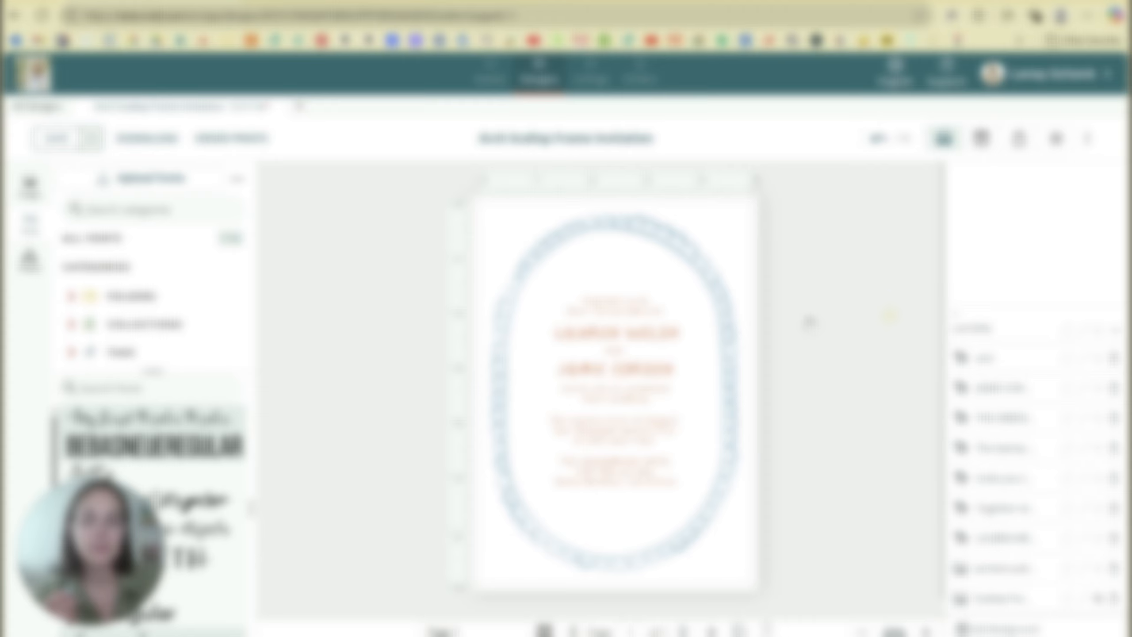
left_click(693, 263)
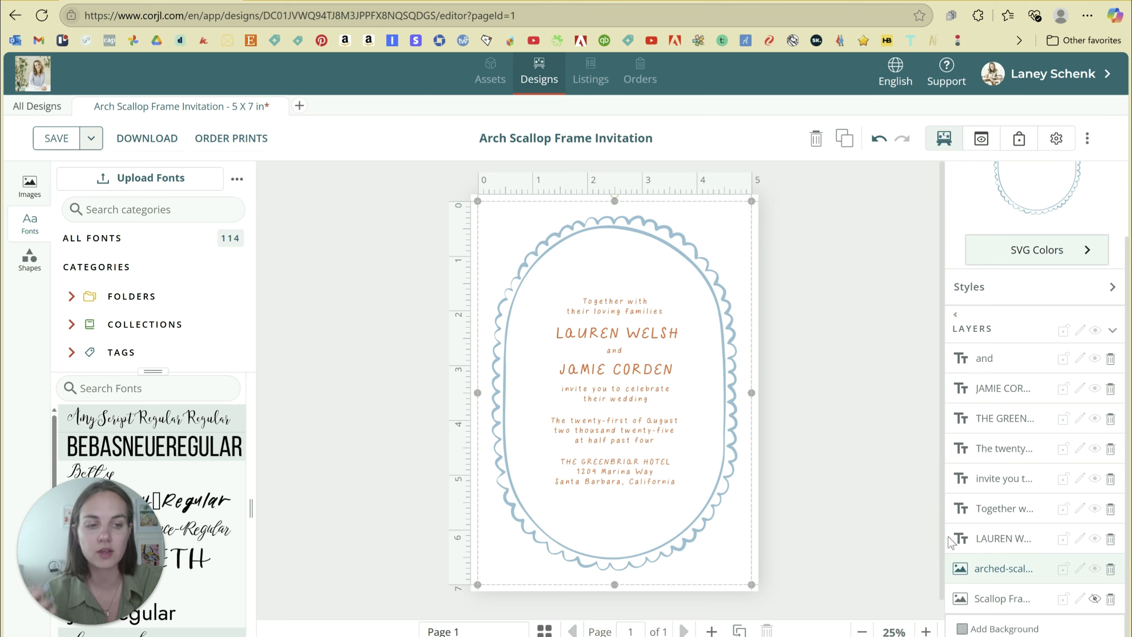
left_click(1064, 569)
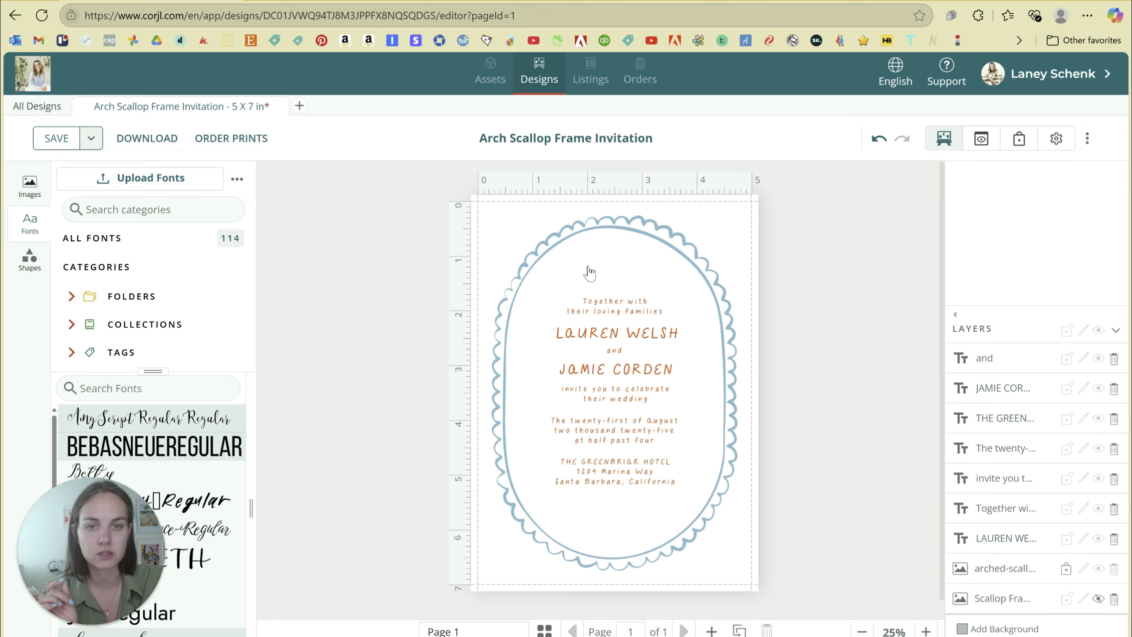
Recolour all the invitation text from orange to a muted olive green.
left_click_drag(585, 266, 677, 508)
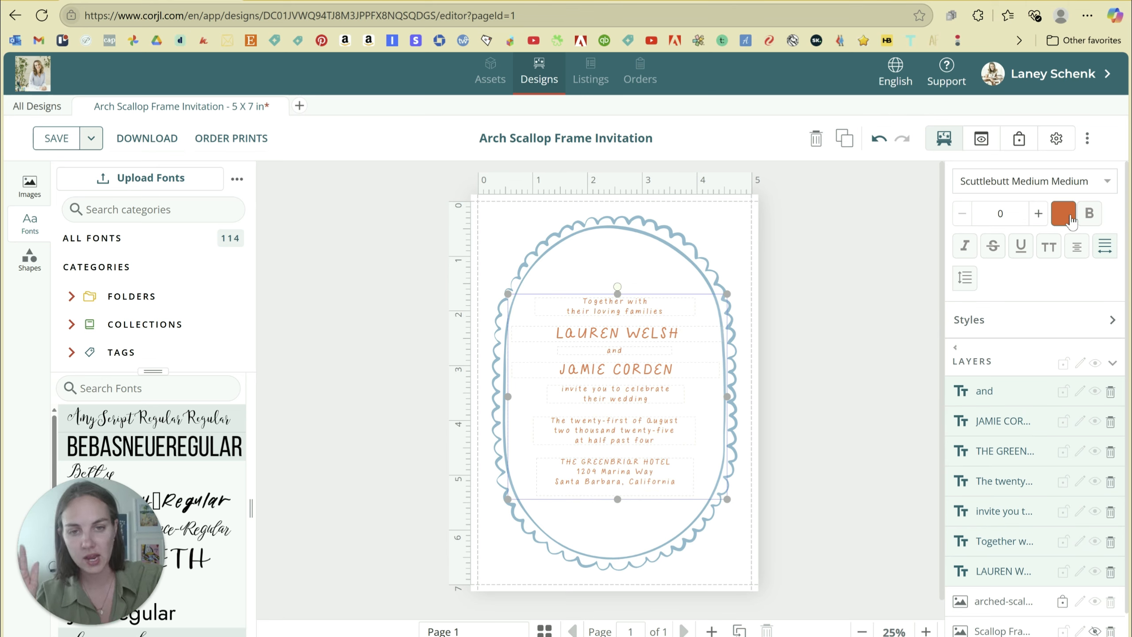
left_click(1070, 219)
left_click(890, 313)
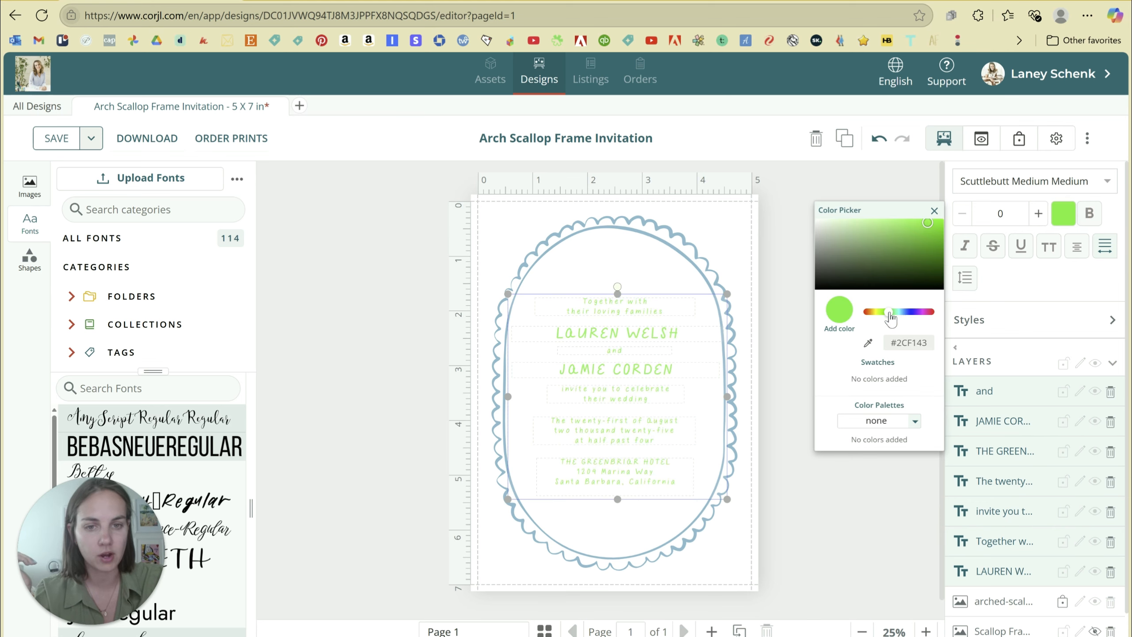
left_click(886, 213)
left_click(657, 509)
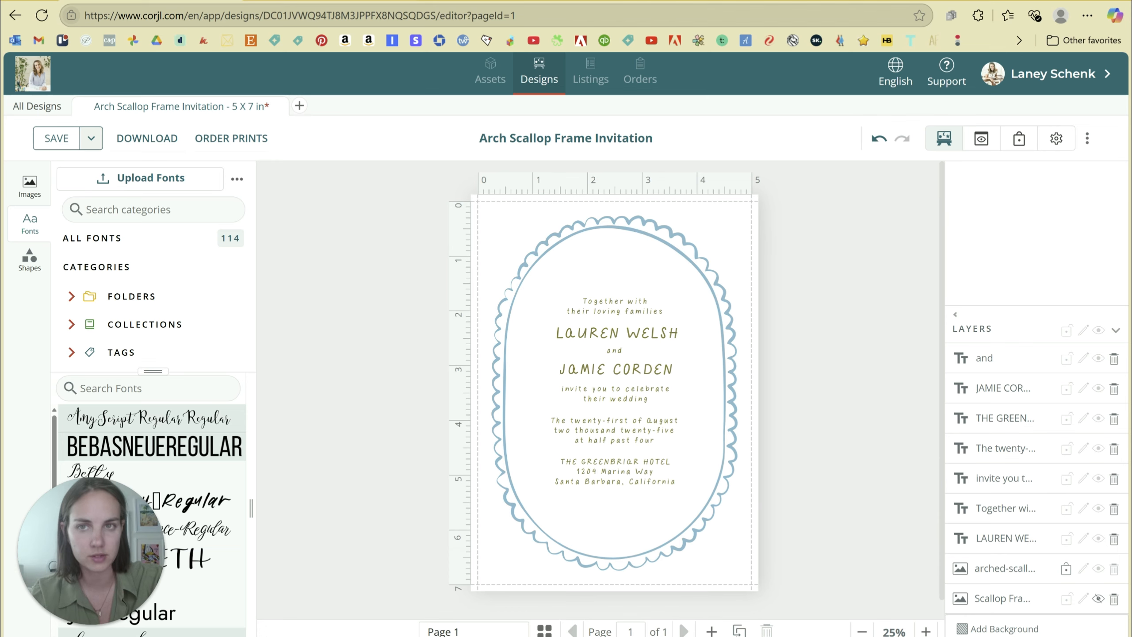
Download the blue-and-olive version of the invitation as a JPG.
left_click(150, 139)
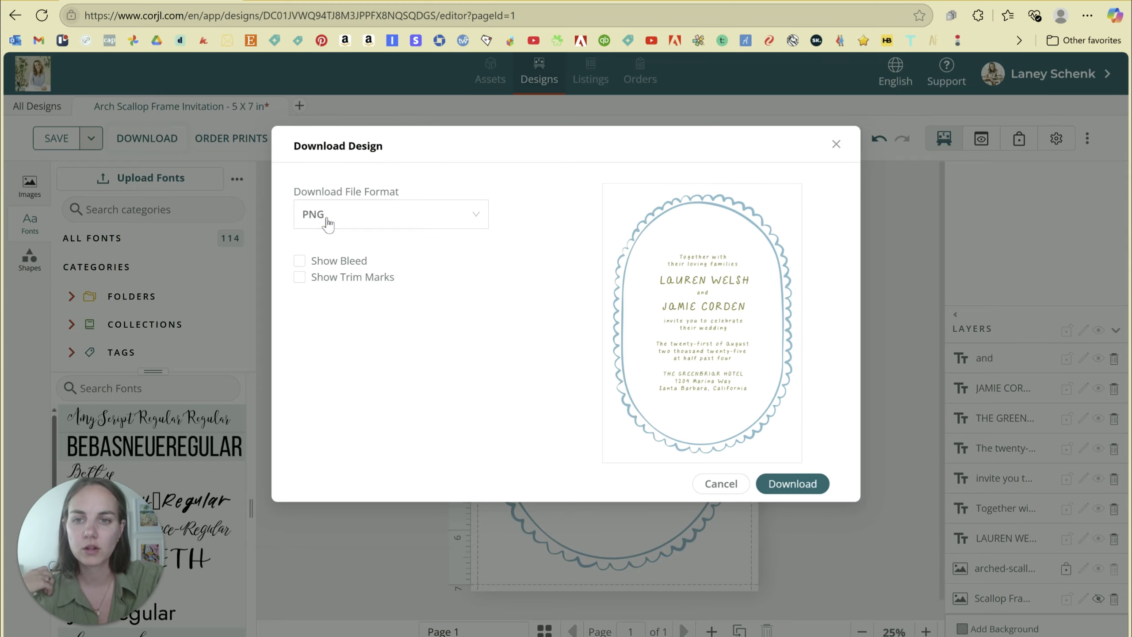
left_click(328, 222)
left_click(351, 270)
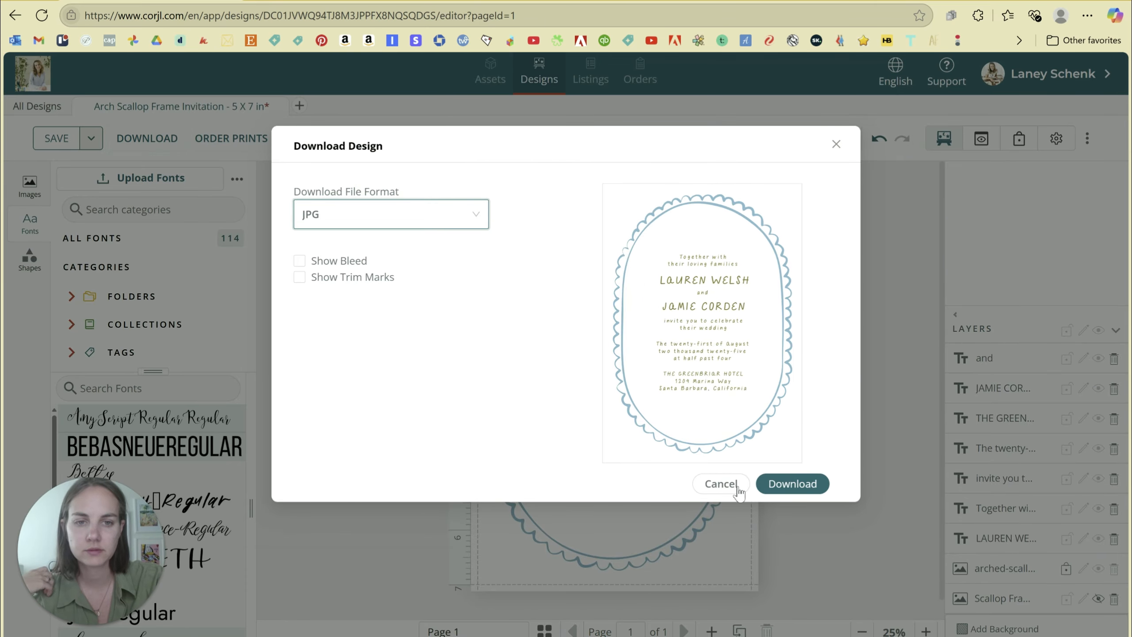
left_click(779, 491)
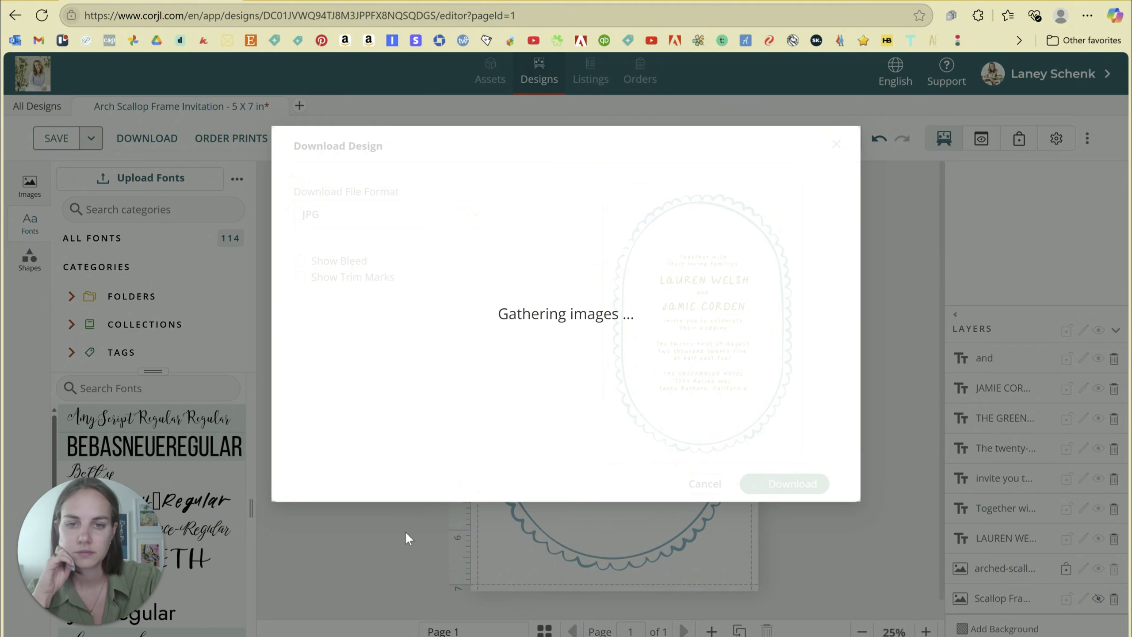
Undo three times to restore the orange colours, then delete the unused Scallop Frame layer.
key("ctrl+z")
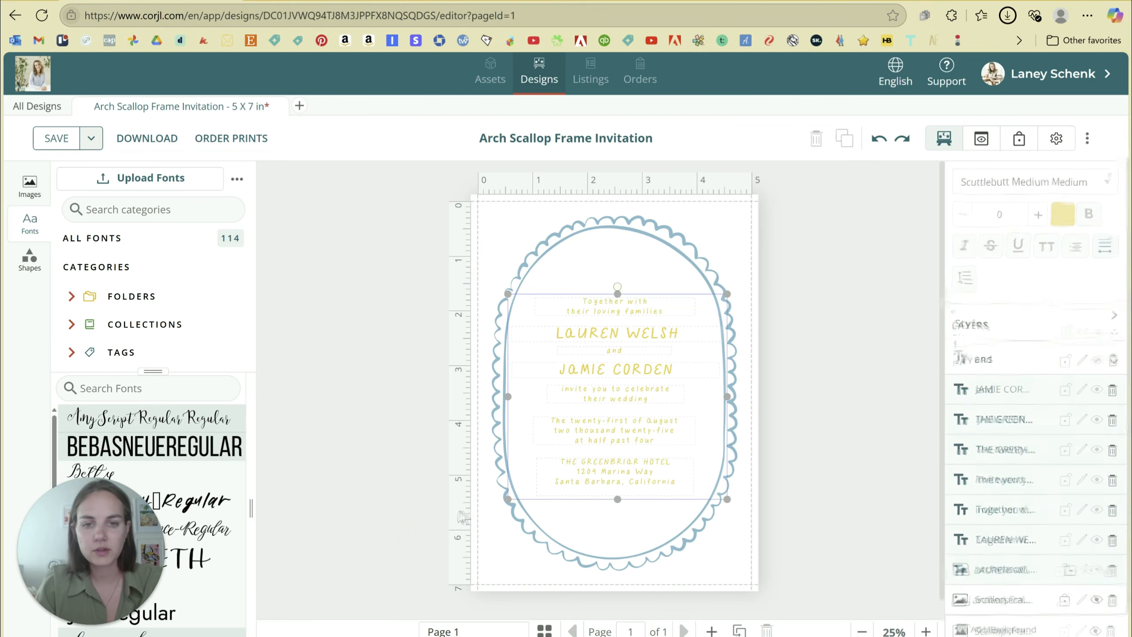
key("ctrl+z")
key("ctrl+z")
key("ctrl+z")
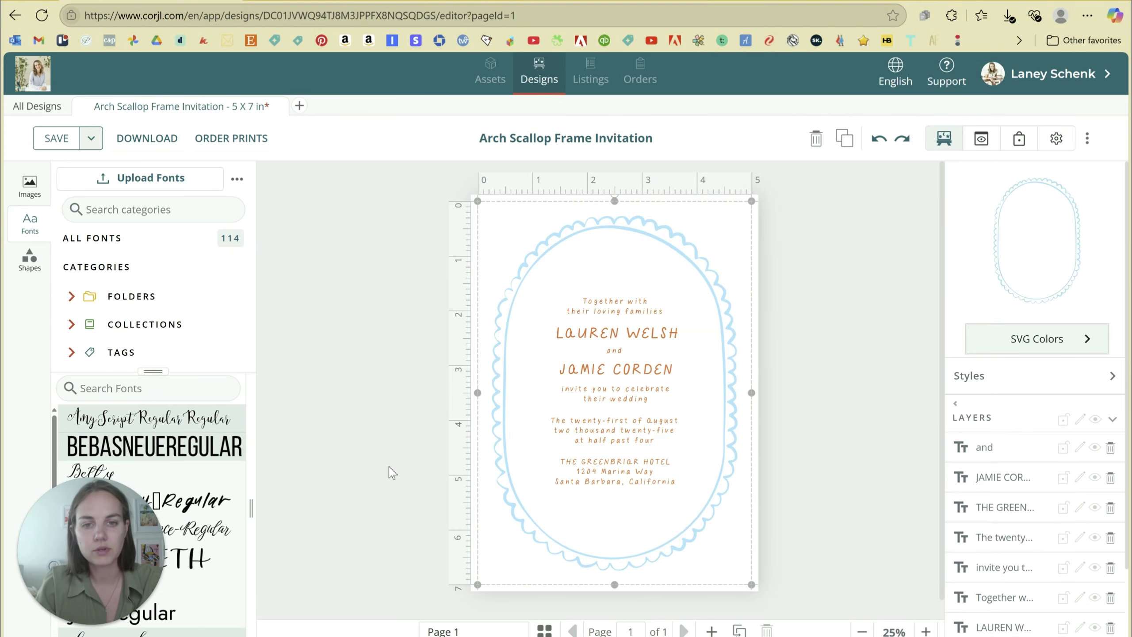
key("ctrl+z")
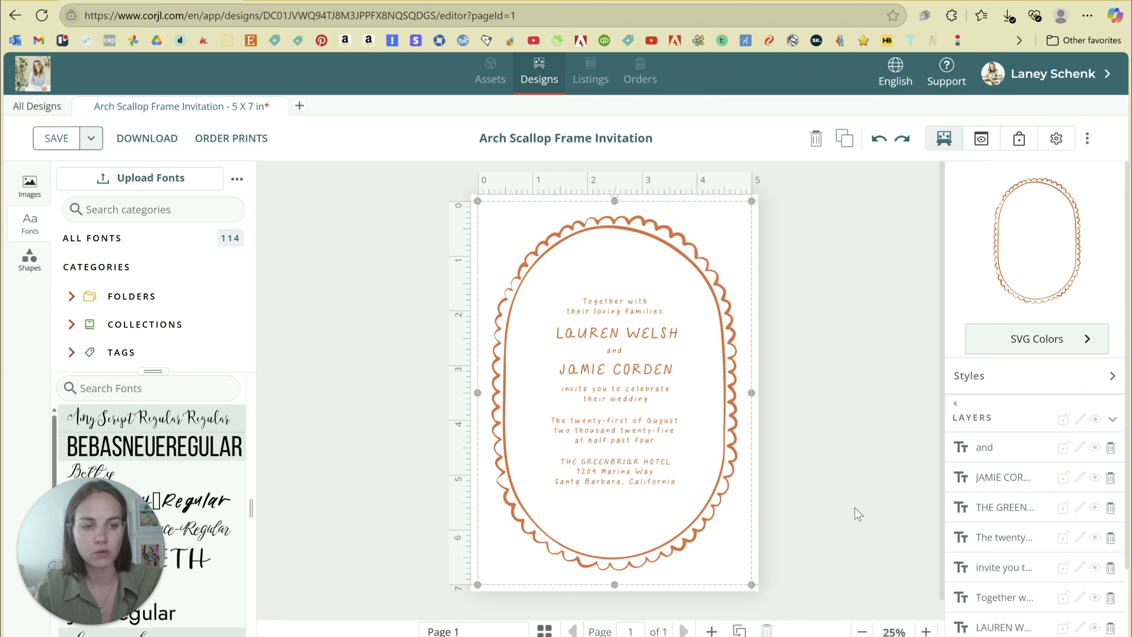
left_click(857, 514)
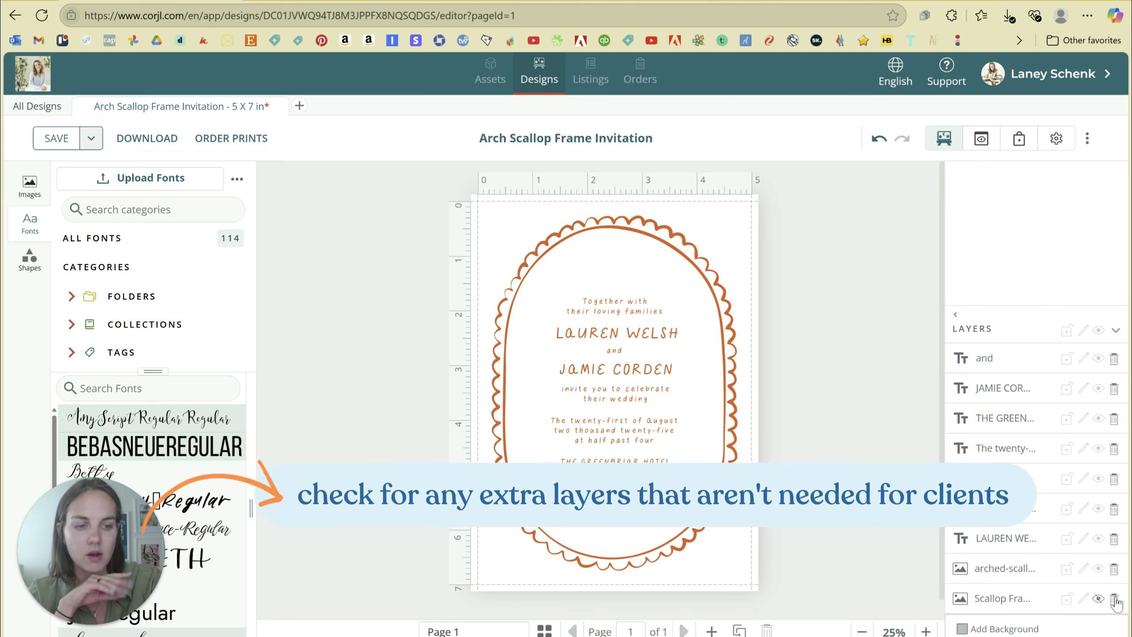
left_click(1115, 598)
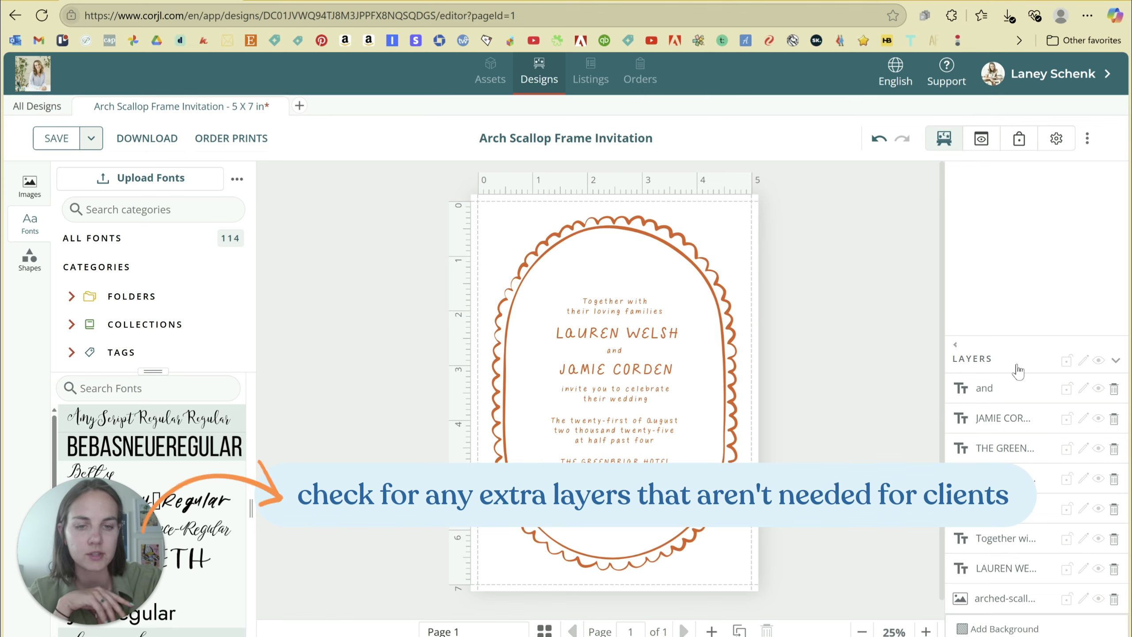